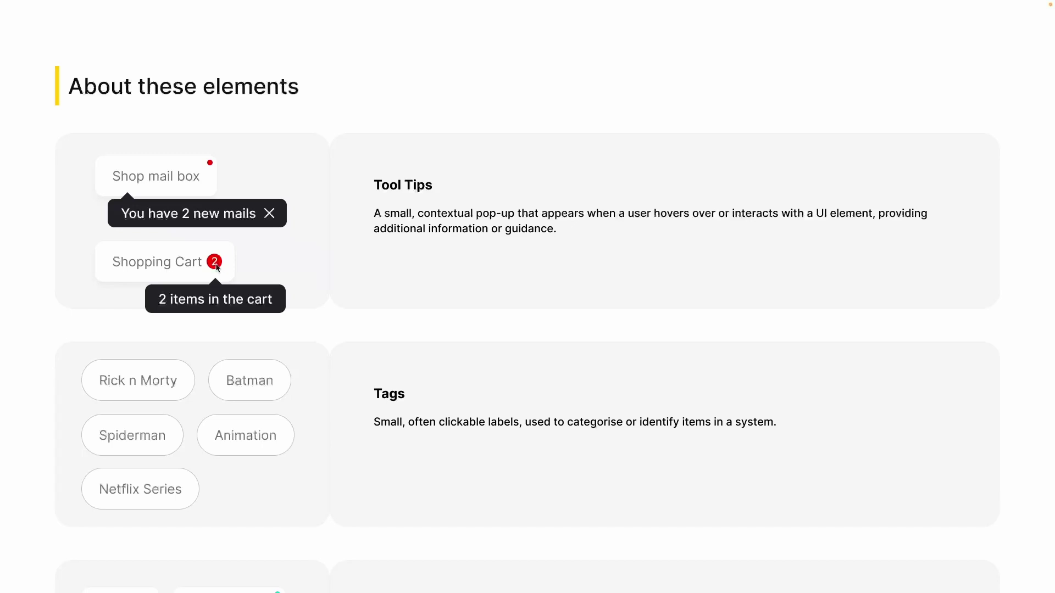
Step: Read through the overview's examples and descriptions of tool tips, tags, badges, discount label, discount code and close button
{"action": "scroll", "coordinate": [216, 266], "scroll_direction": "down", "scroll_amount": 2}
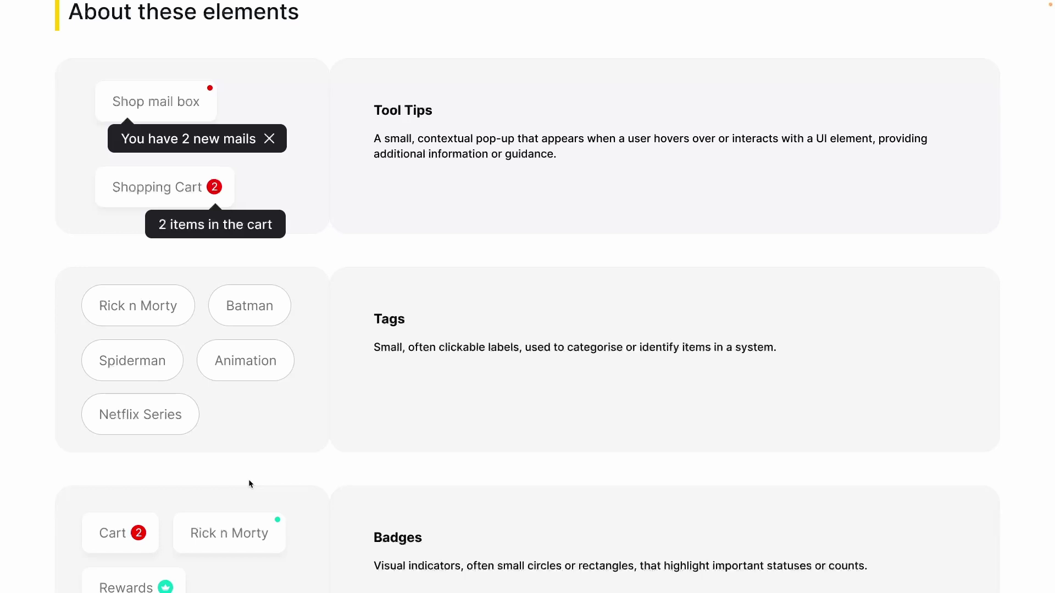
{"action": "scroll", "coordinate": [347, 473], "scroll_direction": "down", "scroll_amount": 3}
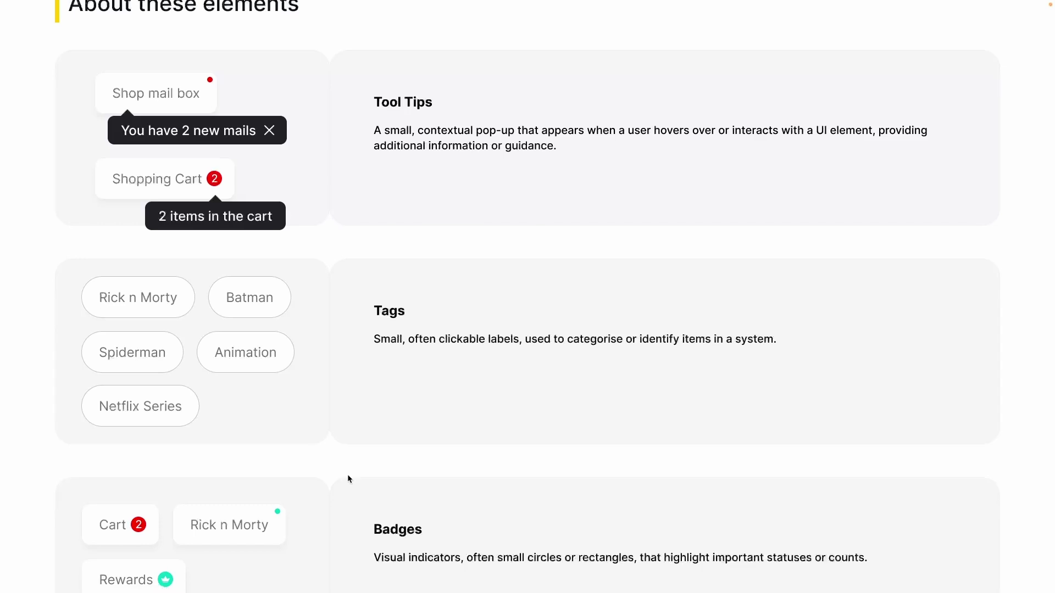
{"action": "scroll", "coordinate": [346, 463], "scroll_direction": "down", "scroll_amount": 2}
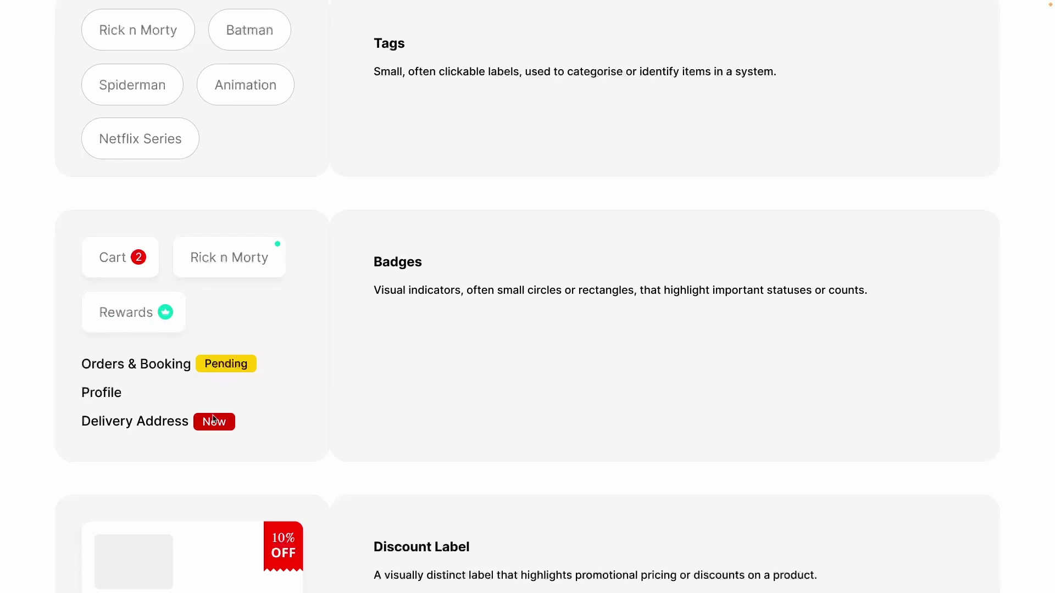
{"action": "scroll", "coordinate": [285, 439], "scroll_direction": "down", "scroll_amount": 1}
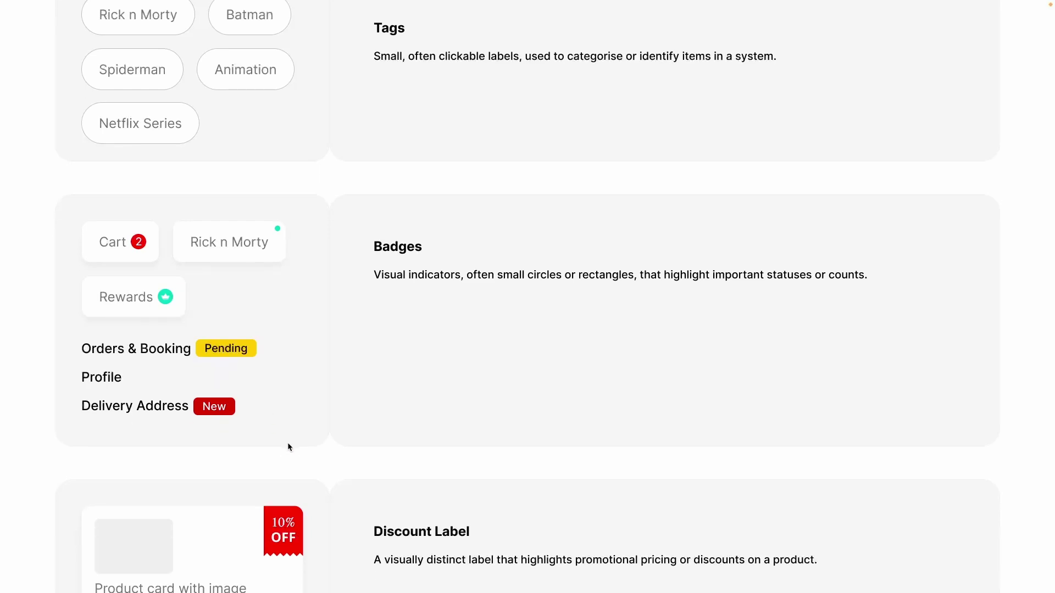
{"action": "scroll", "coordinate": [290, 447], "scroll_direction": "down", "scroll_amount": 4}
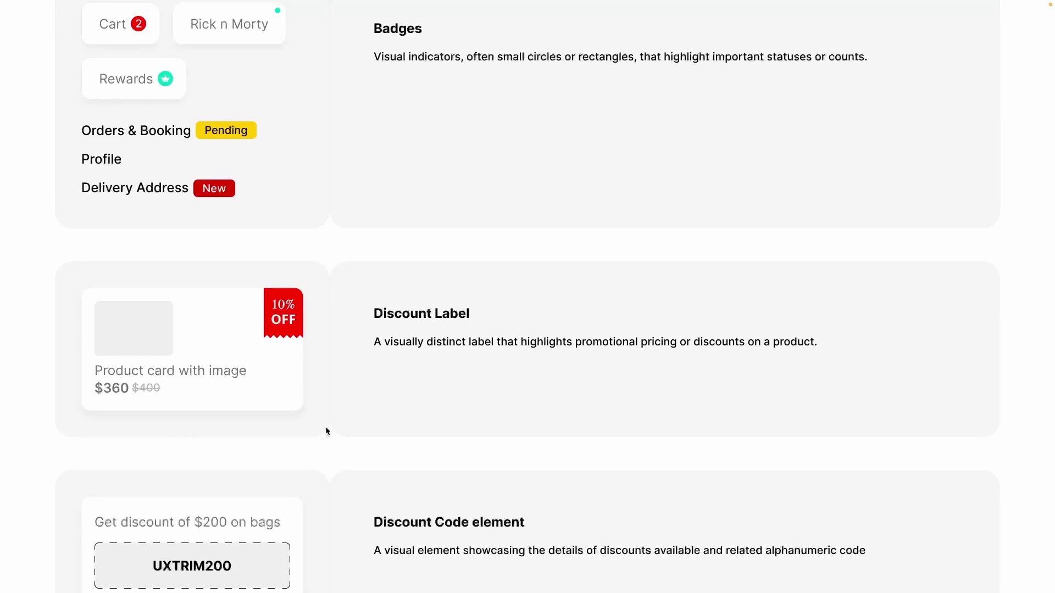
{"action": "scroll", "coordinate": [325, 426], "scroll_direction": "down", "scroll_amount": 4}
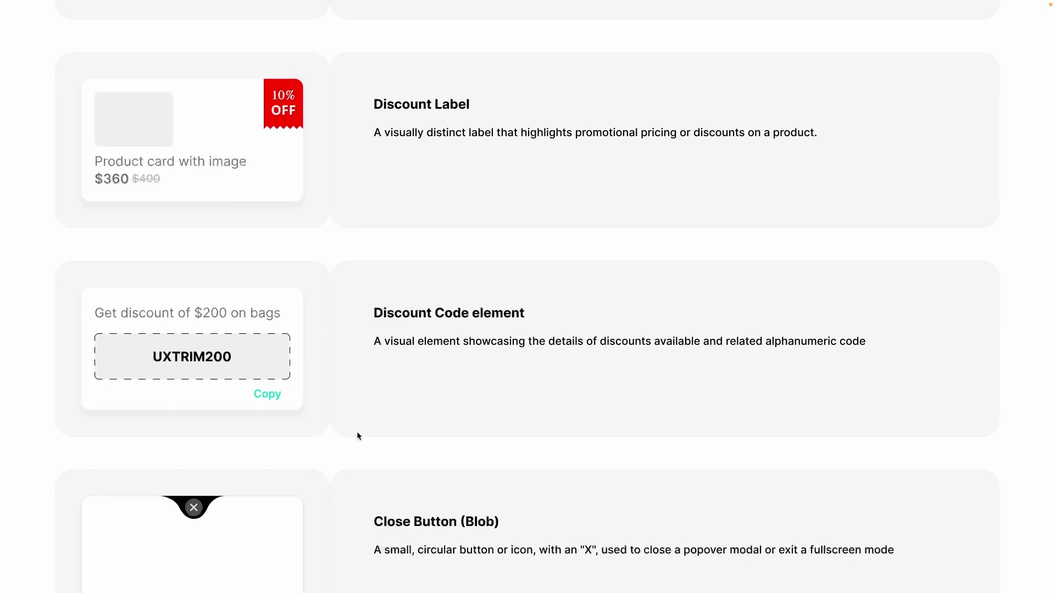
{"action": "scroll", "coordinate": [357, 436], "scroll_direction": "down", "scroll_amount": 3}
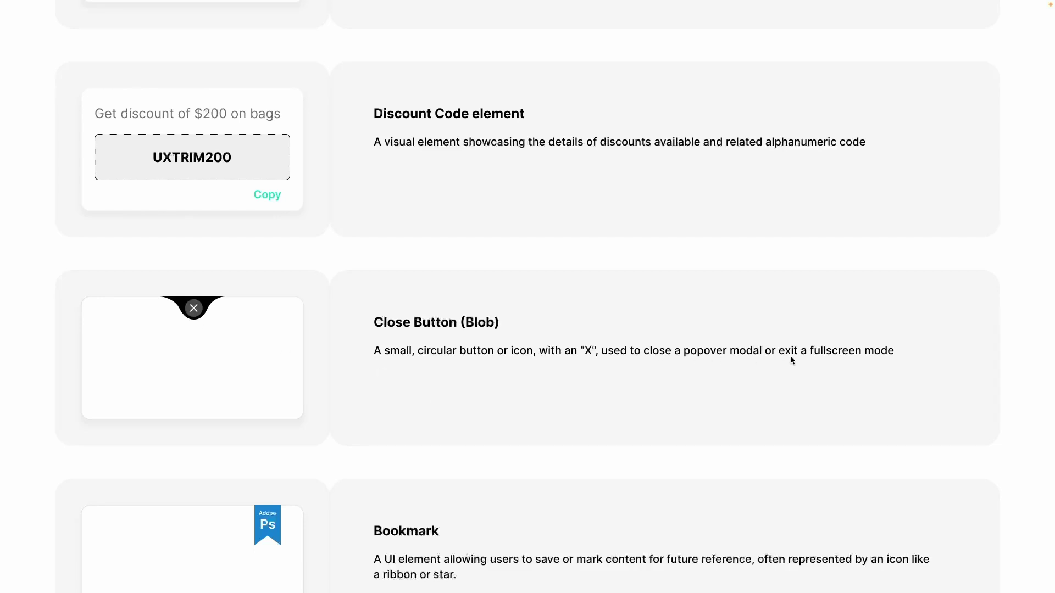
{"action": "scroll", "coordinate": [492, 447], "scroll_direction": "down", "scroll_amount": 3}
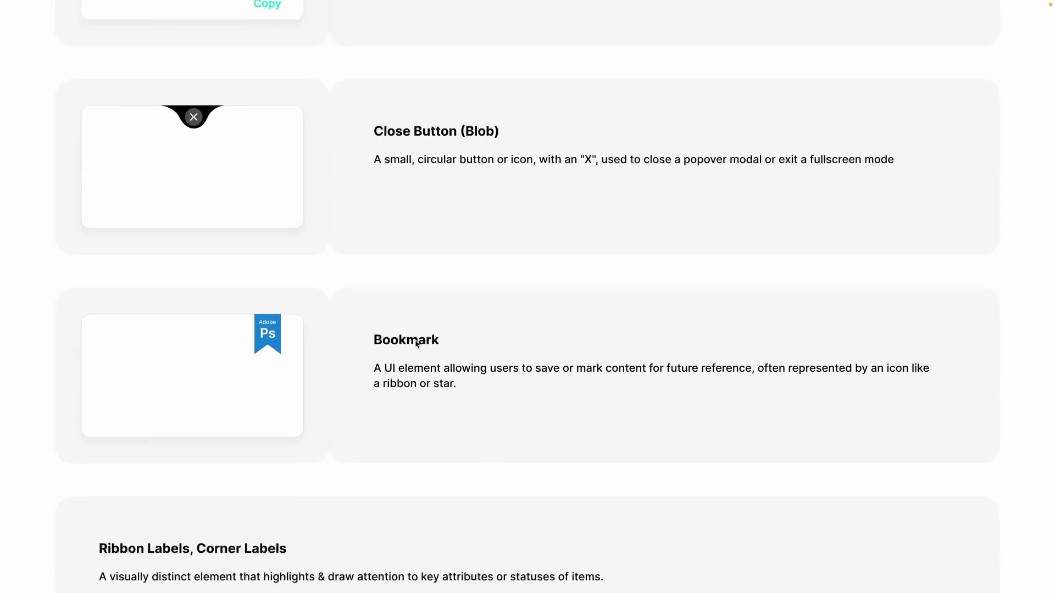
{"action": "scroll", "coordinate": [410, 489], "scroll_direction": "up", "scroll_amount": 1}
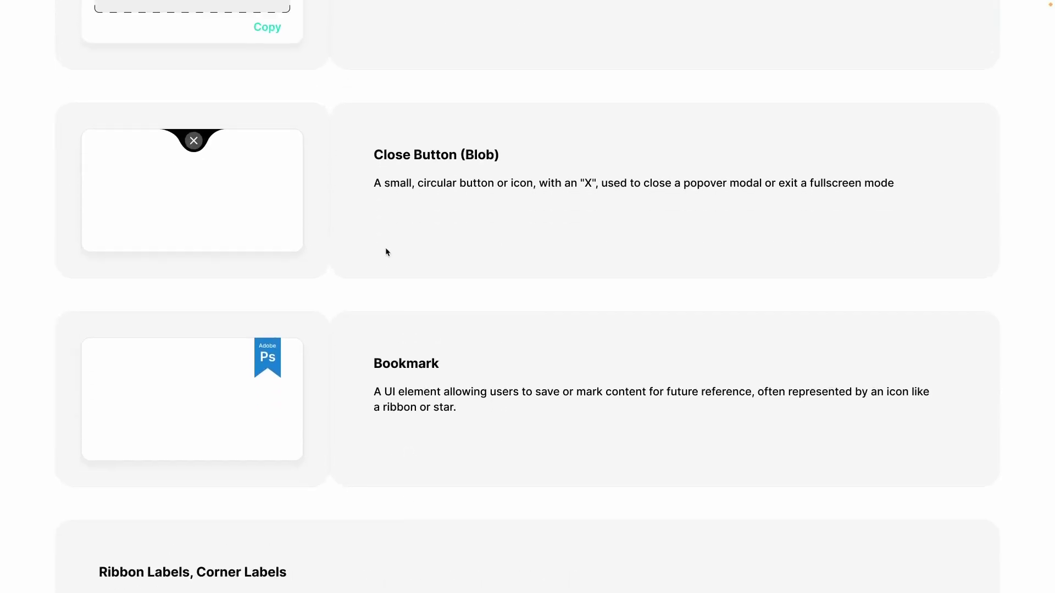
{"action": "scroll", "coordinate": [384, 283], "scroll_direction": "down", "scroll_amount": 1}
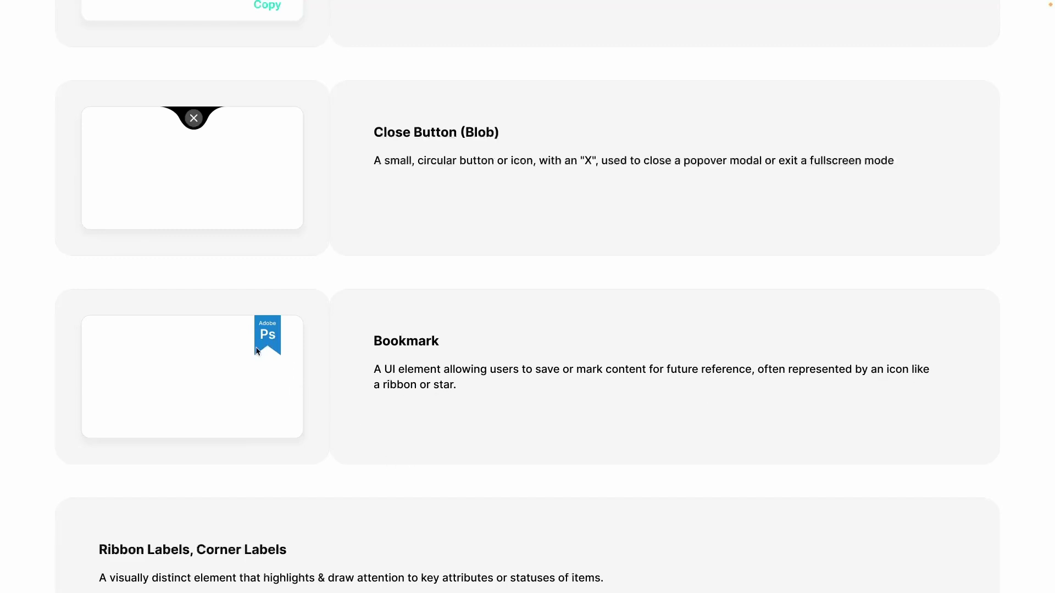
Step: Examine the Bookmark and Ribbon Labels, Corner Labels examples, and skim the whole overview again down to its closing heading
{"action": "scroll", "coordinate": [332, 438], "scroll_direction": "down", "scroll_amount": 3}
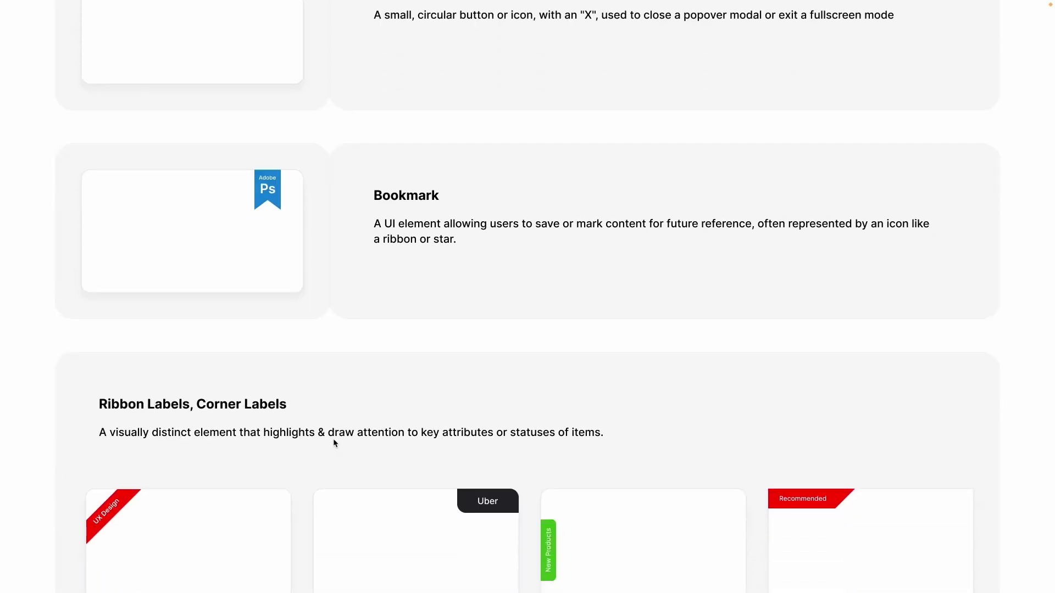
{"action": "scroll", "coordinate": [333, 444], "scroll_direction": "down", "scroll_amount": 1}
{"action": "scroll", "coordinate": [333, 443], "scroll_direction": "down", "scroll_amount": 1}
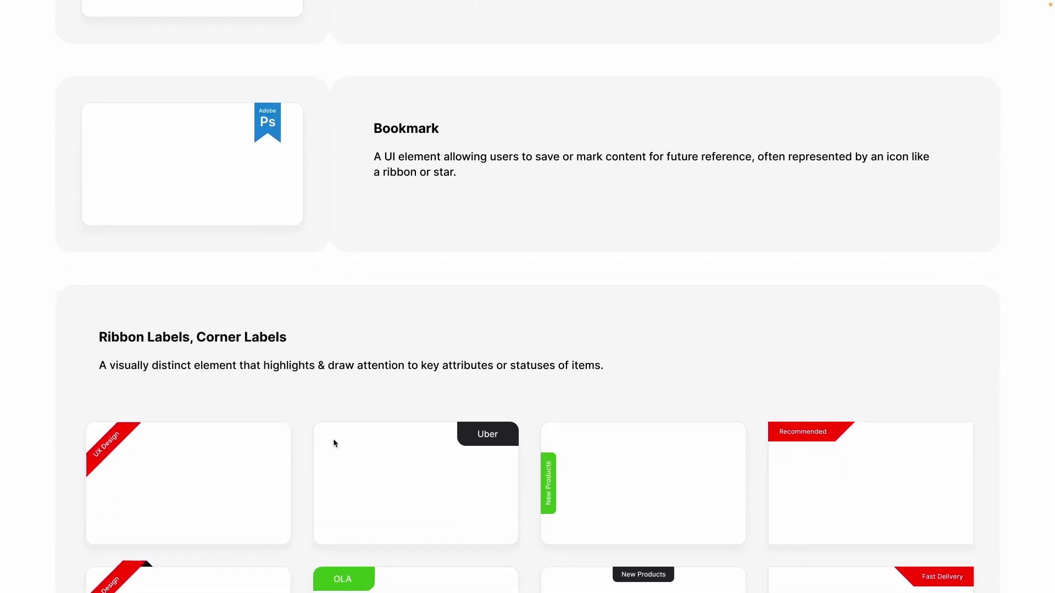
{"action": "scroll", "coordinate": [333, 443], "scroll_direction": "down", "scroll_amount": 3}
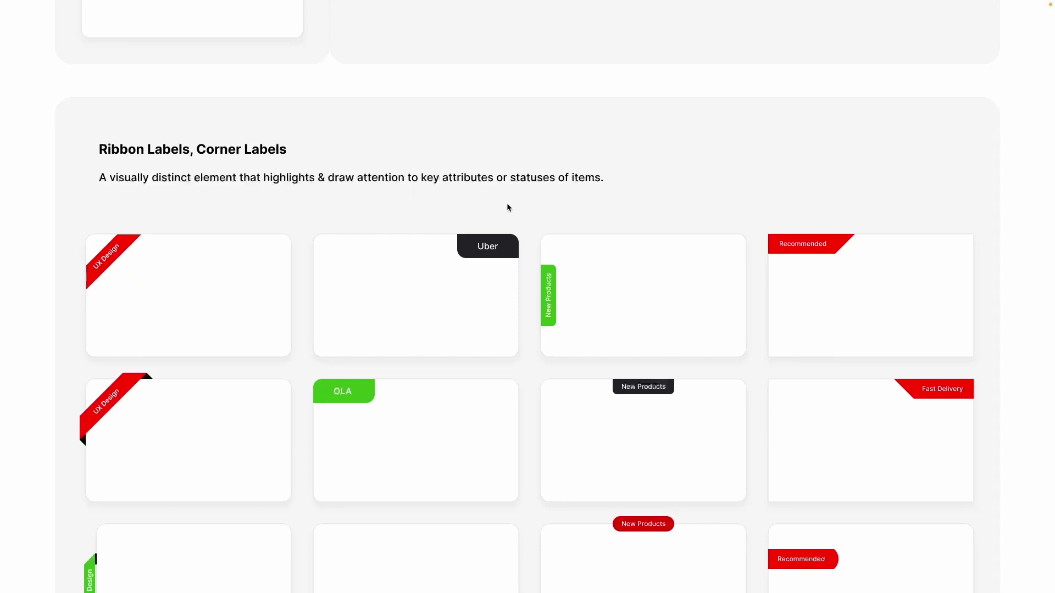
{"action": "scroll", "coordinate": [507, 206], "scroll_direction": "down", "scroll_amount": 2}
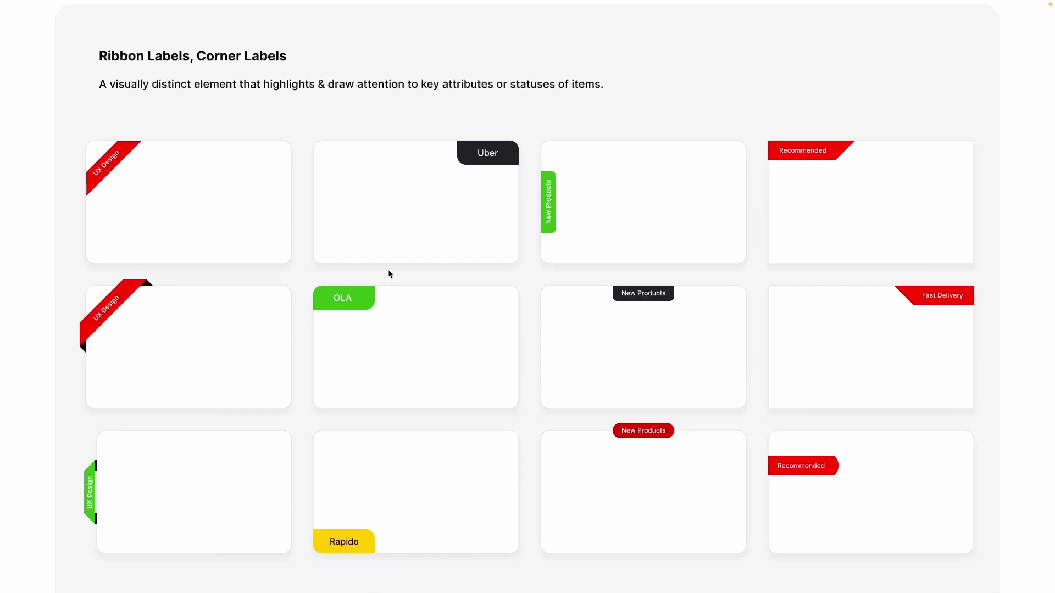
{"action": "scroll", "coordinate": [526, 350], "scroll_direction": "down", "scroll_amount": 1}
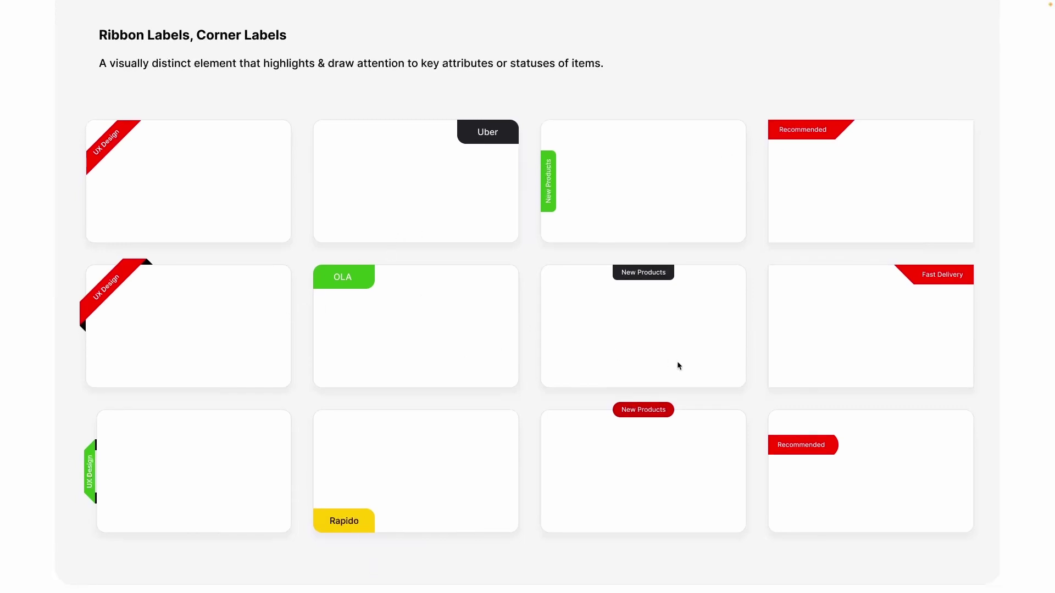
{"action": "scroll", "coordinate": [875, 345], "scroll_direction": "up", "scroll_amount": 1}
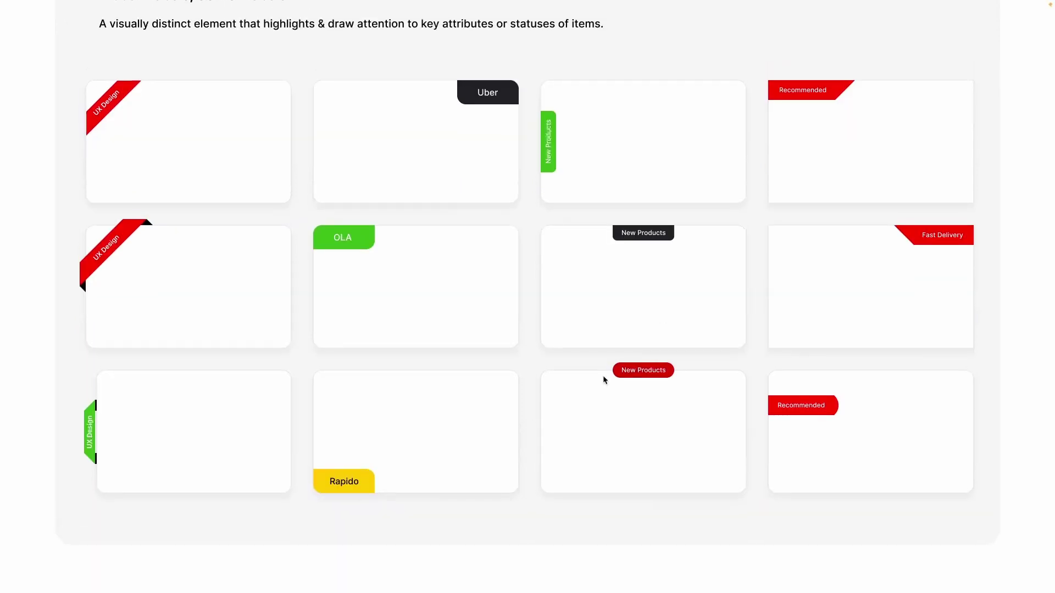
{"action": "scroll", "coordinate": [612, 328], "scroll_direction": "up", "scroll_amount": 11}
{"action": "scroll", "coordinate": [613, 333], "scroll_direction": "up", "scroll_amount": 15}
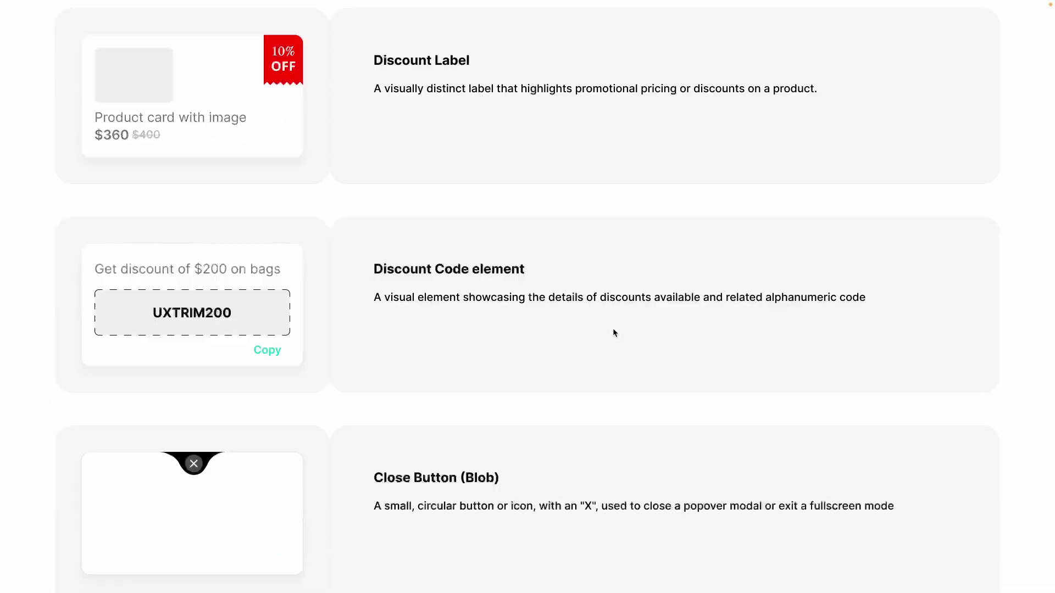
{"action": "scroll", "coordinate": [613, 329], "scroll_direction": "up", "scroll_amount": 4}
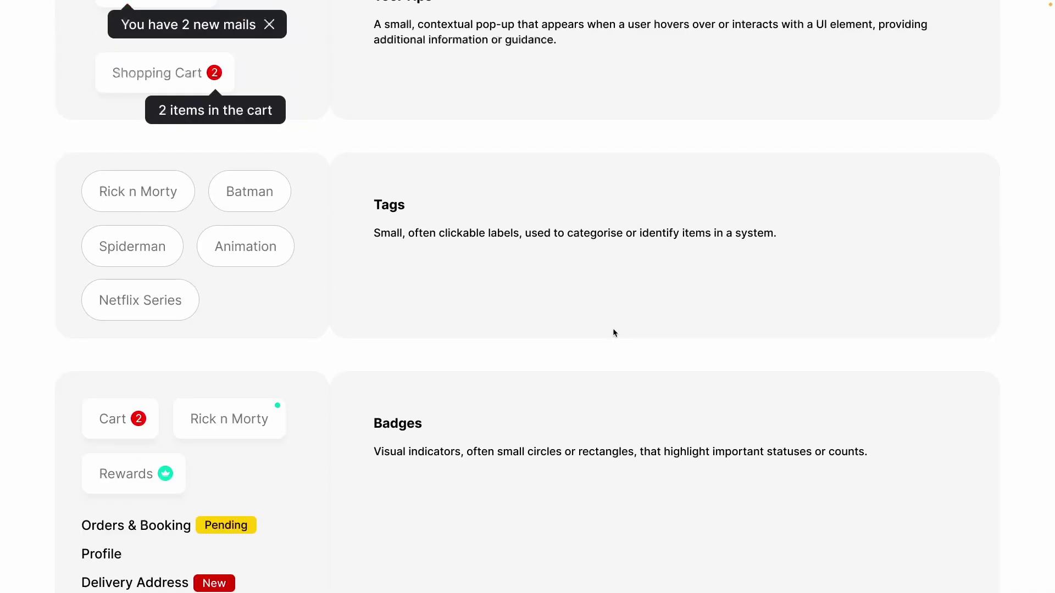
{"action": "scroll", "coordinate": [613, 329], "scroll_direction": "down", "scroll_amount": 5}
{"action": "scroll", "coordinate": [614, 333], "scroll_direction": "down", "scroll_amount": 20}
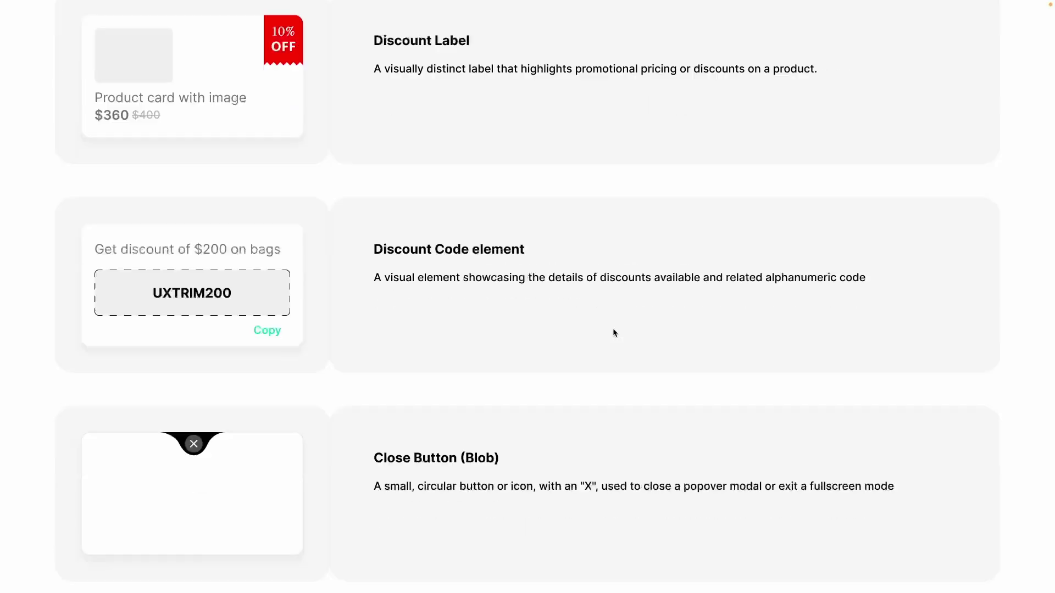
{"action": "scroll", "coordinate": [614, 333], "scroll_direction": "down", "scroll_amount": 1}
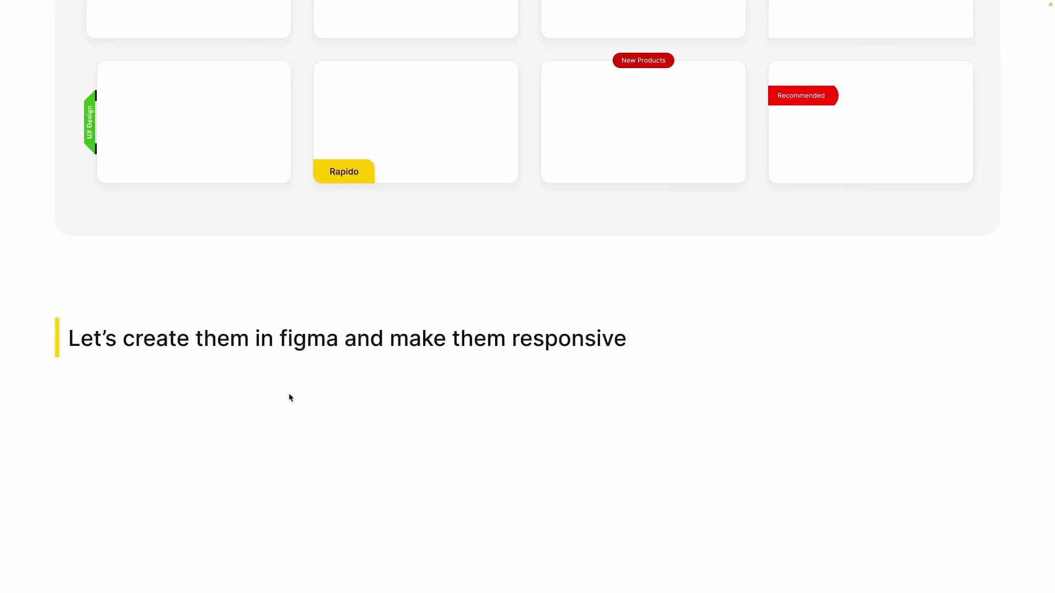
Step: Exit the presentation, return to the Exploration File canvas and bring up the empty area under the "Let's create them in figma" heading
{"action": "key", "text": "Escape"}
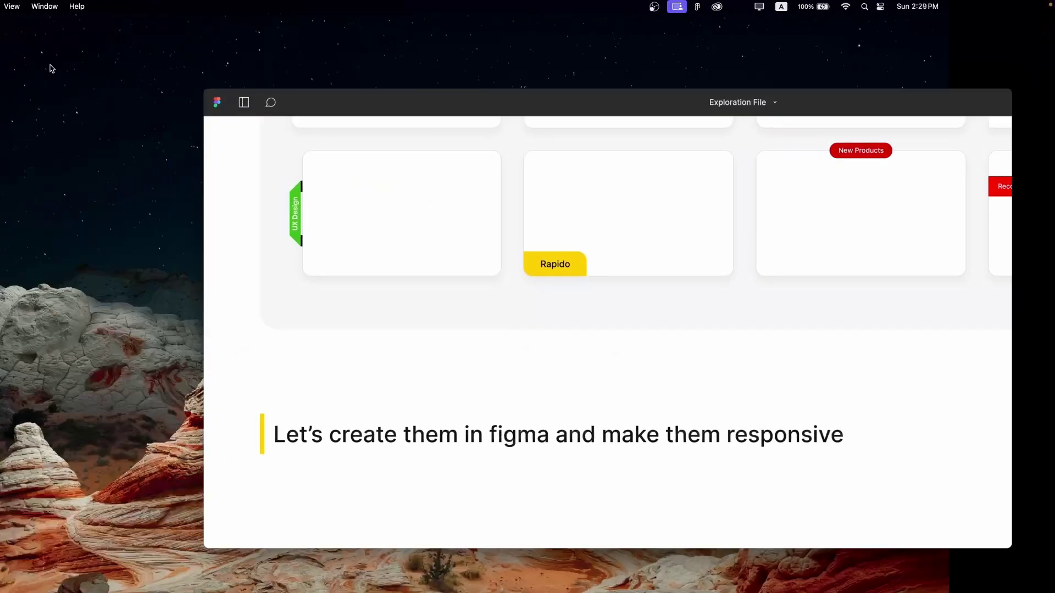
{"action": "left_click", "coordinate": [320, 108]}
{"action": "left_click", "coordinate": [250, 106]}
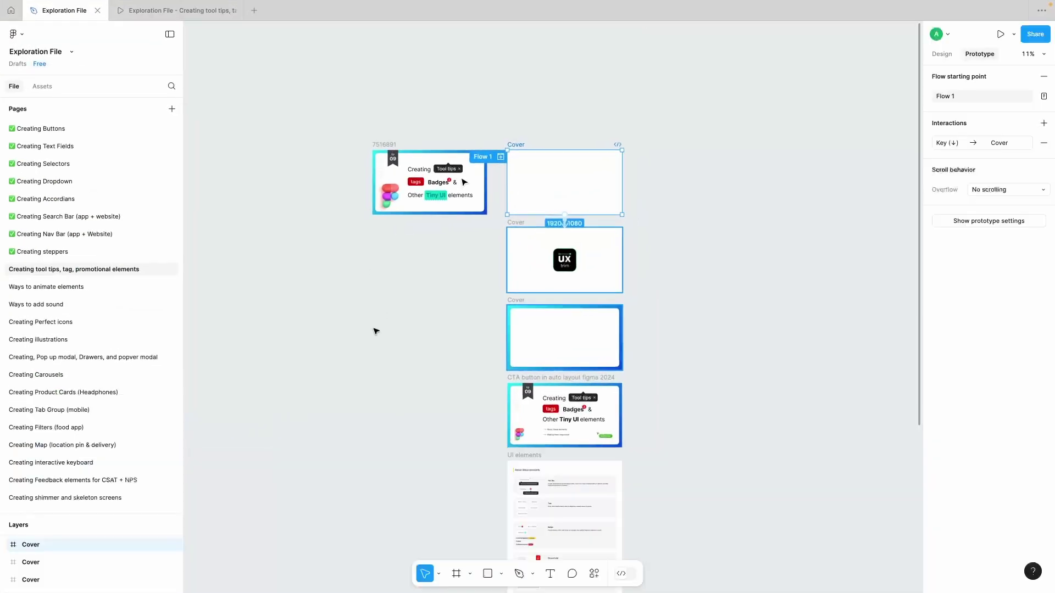
{"action": "left_click", "coordinate": [374, 329]}
{"action": "scroll", "coordinate": [376, 332], "scroll_direction": "down", "scroll_amount": 5}
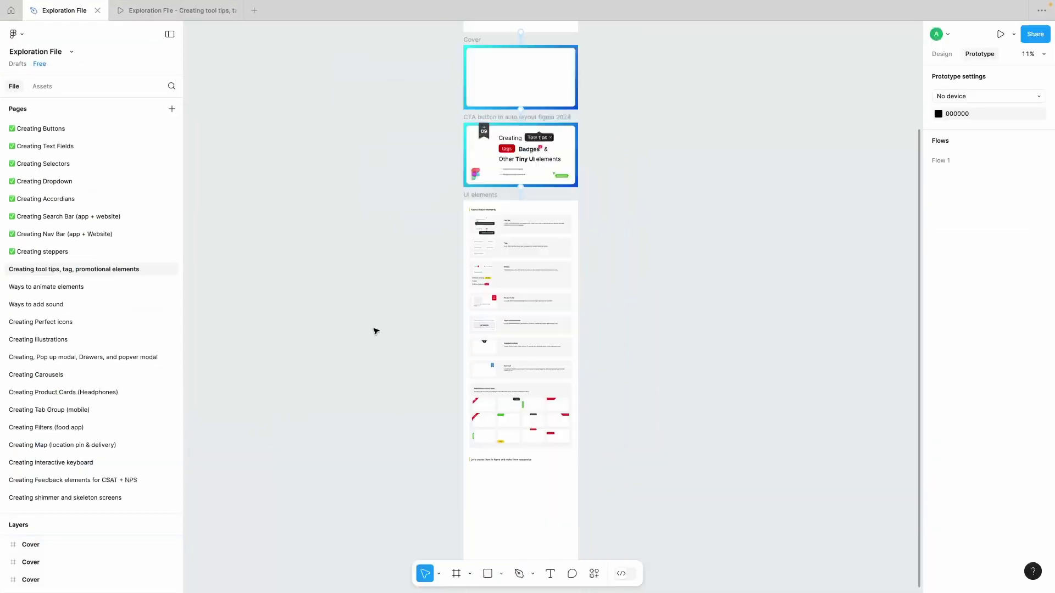
{"action": "scroll", "coordinate": [376, 331], "scroll_direction": "down", "scroll_amount": 5}
{"action": "scroll", "coordinate": [485, 208], "scroll_direction": "up", "scroll_amount": 8}
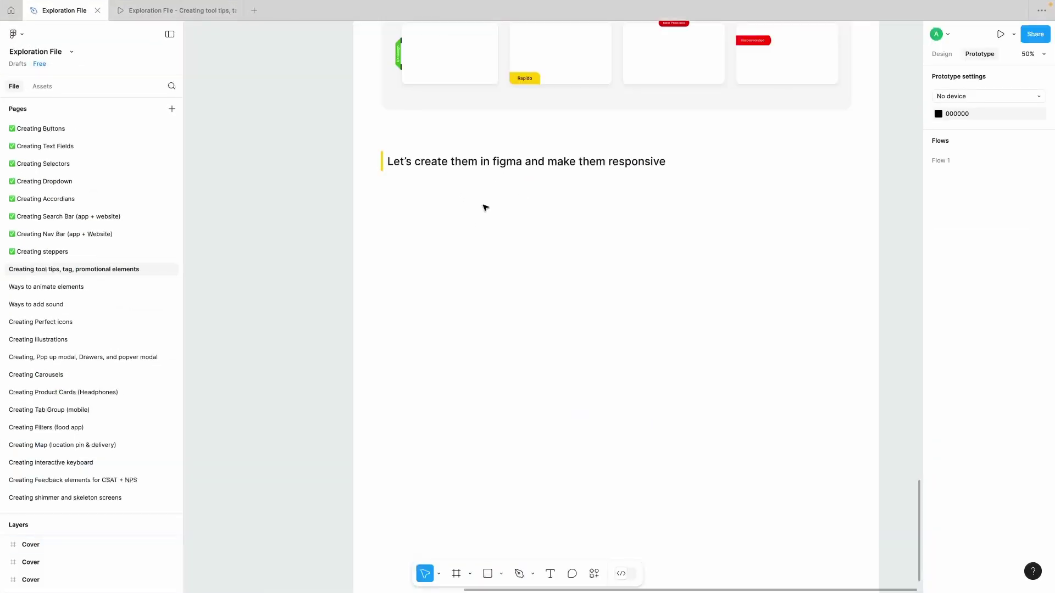
{"action": "scroll", "coordinate": [421, 259], "scroll_direction": "right", "scroll_amount": 3}
{"action": "scroll", "coordinate": [421, 258], "scroll_direction": "down", "scroll_amount": 1}
Step: Review the cover frame and the sample elements of the UI elements frame on the canvas, down to its empty lower area
{"action": "scroll", "coordinate": [421, 258], "scroll_direction": "up", "scroll_amount": 15}
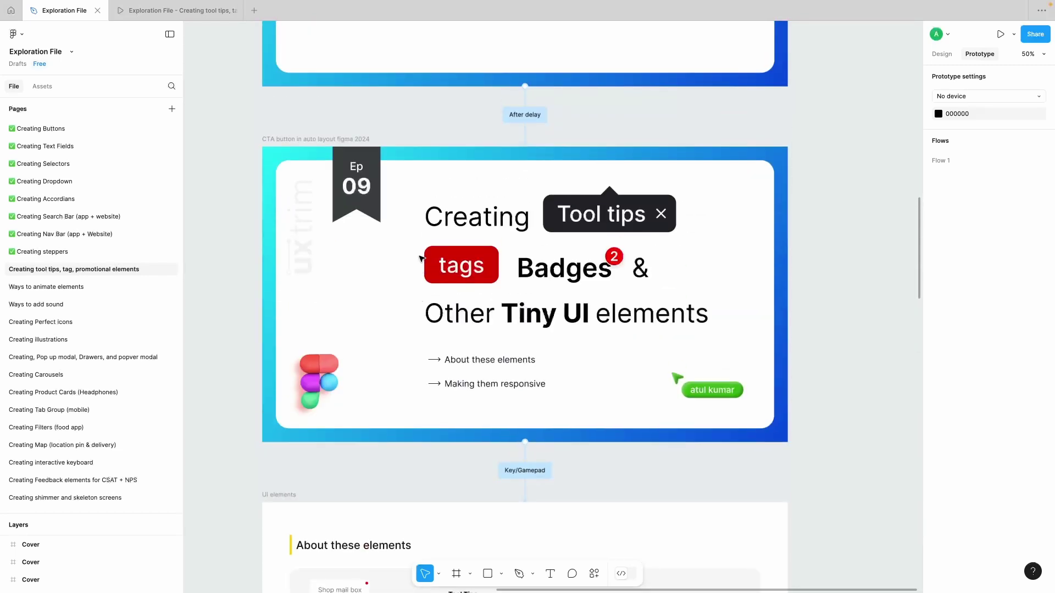
{"action": "scroll", "coordinate": [421, 258], "scroll_direction": "down", "scroll_amount": 5}
{"action": "scroll", "coordinate": [421, 258], "scroll_direction": "up", "scroll_amount": 5}
{"action": "scroll", "coordinate": [409, 242], "scroll_direction": "down", "scroll_amount": 8}
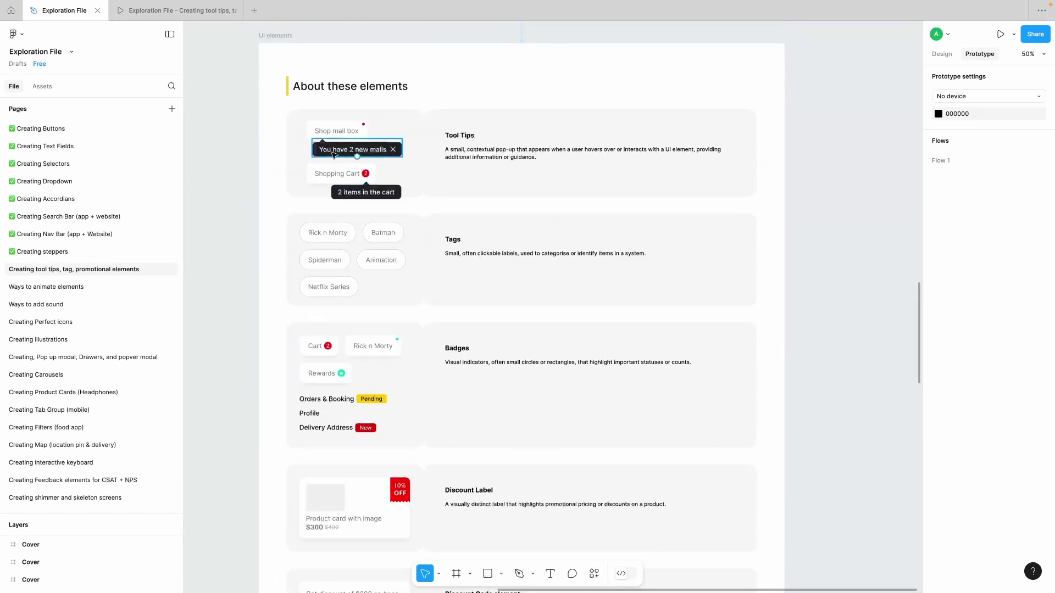
{"action": "scroll", "coordinate": [339, 230], "scroll_direction": "down", "scroll_amount": 2}
{"action": "scroll", "coordinate": [339, 230], "scroll_direction": "left", "scroll_amount": 1}
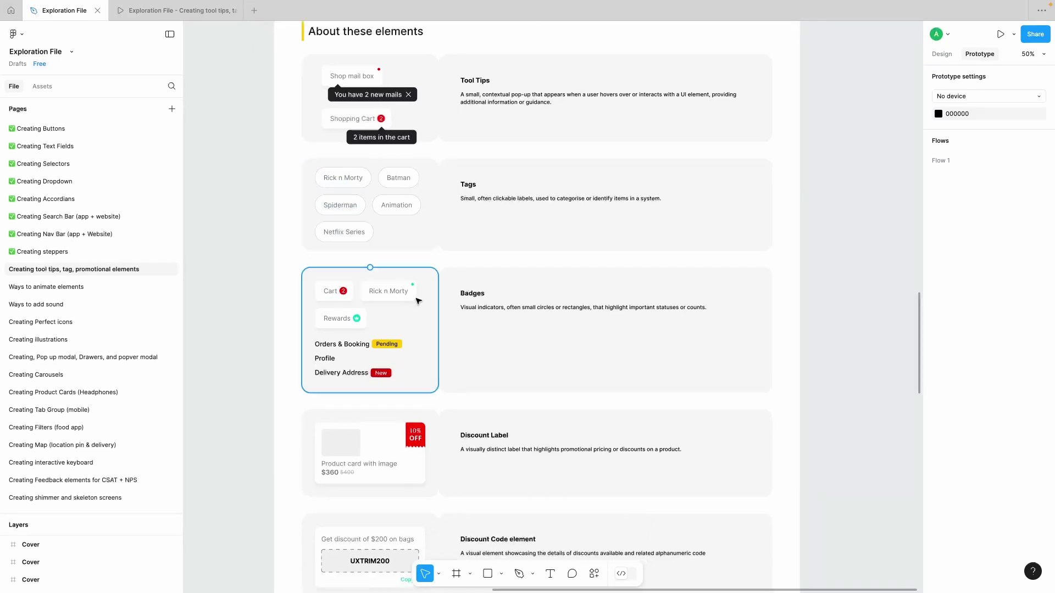
{"action": "scroll", "coordinate": [356, 393], "scroll_direction": "down", "scroll_amount": 5}
{"action": "scroll", "coordinate": [355, 393], "scroll_direction": "left", "scroll_amount": 1}
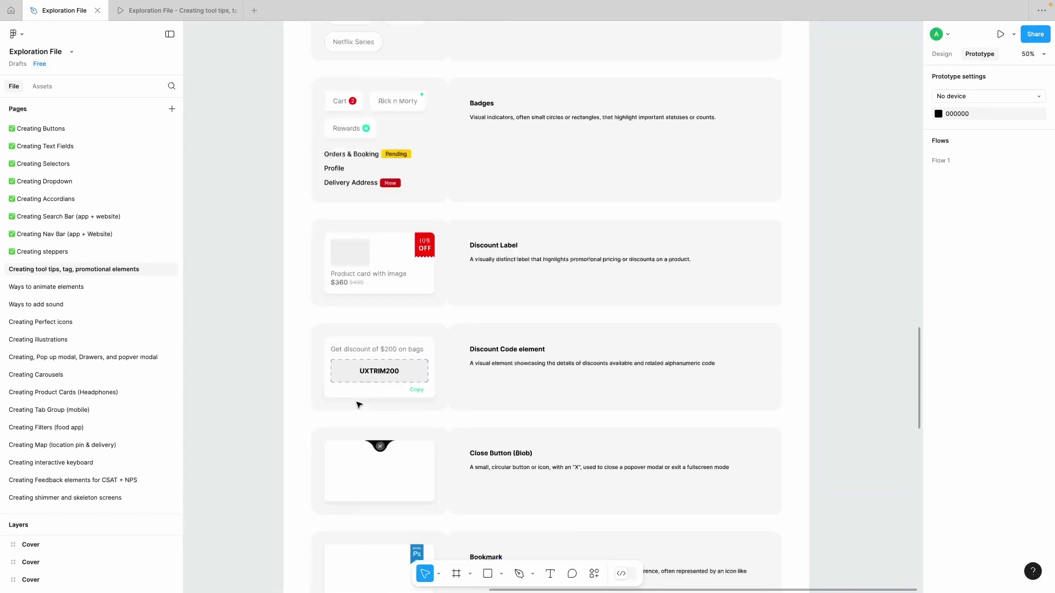
{"action": "scroll", "coordinate": [358, 405], "scroll_direction": "down", "scroll_amount": 20}
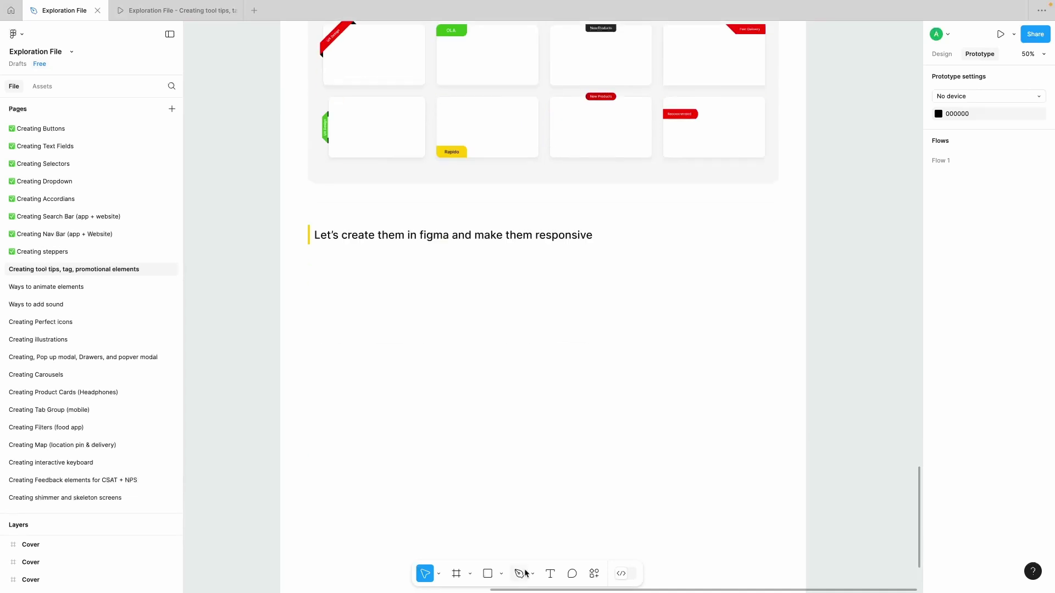
Step: Draw a rectangle about 213 × 56 below the "Let's create them in figma" heading and place the text "Tooltip" over it
{"action": "scroll", "coordinate": [339, 268], "scroll_direction": "up", "scroll_amount": 10}
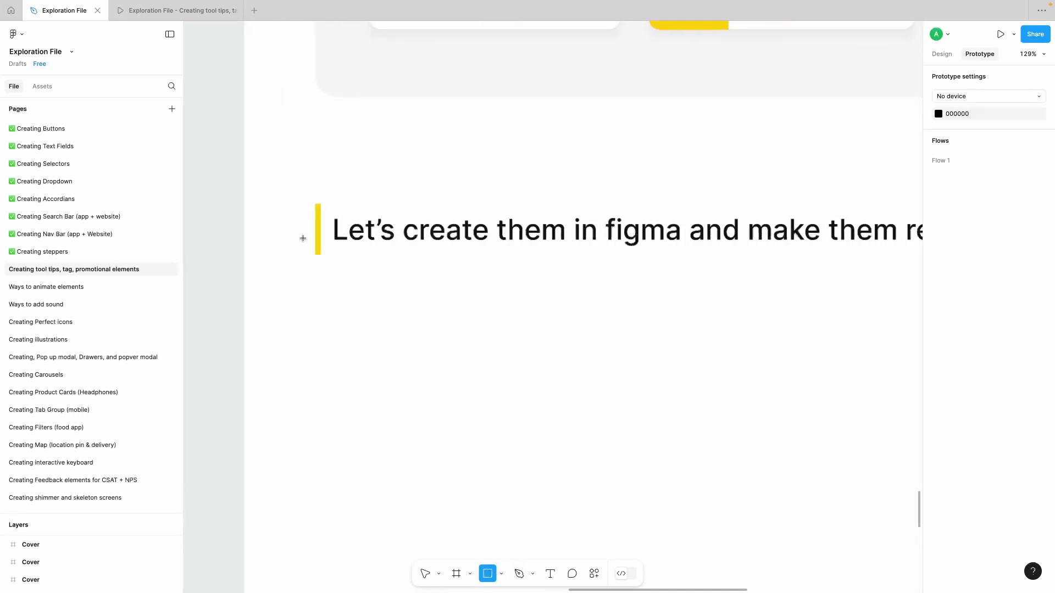
{"action": "left_click_drag", "start_coordinate": [328, 289], "coordinate": [586, 334]}
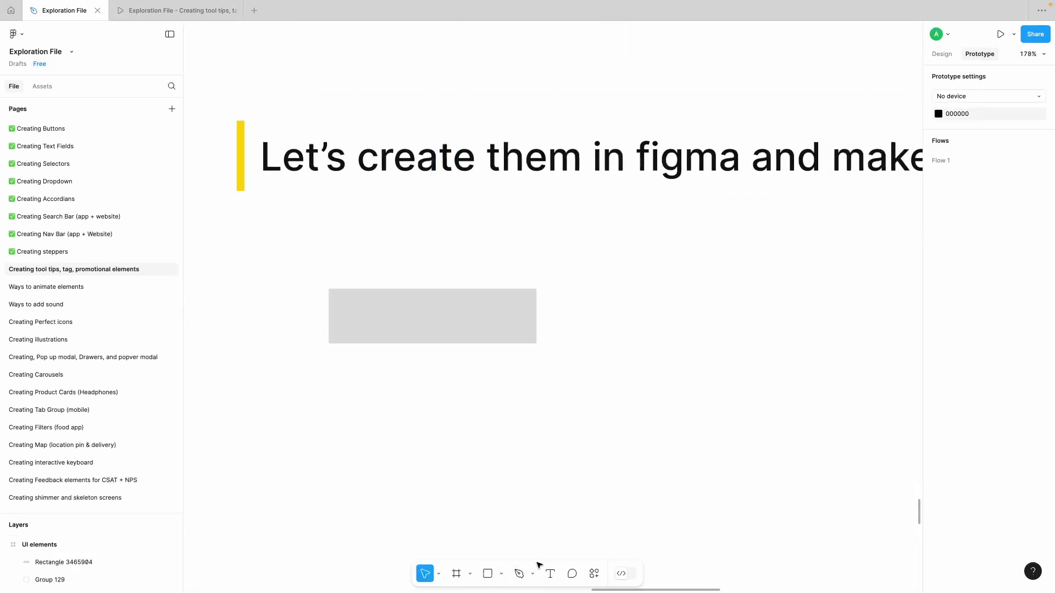
{"action": "key", "text": "t"}
{"action": "left_click", "coordinate": [448, 456]}
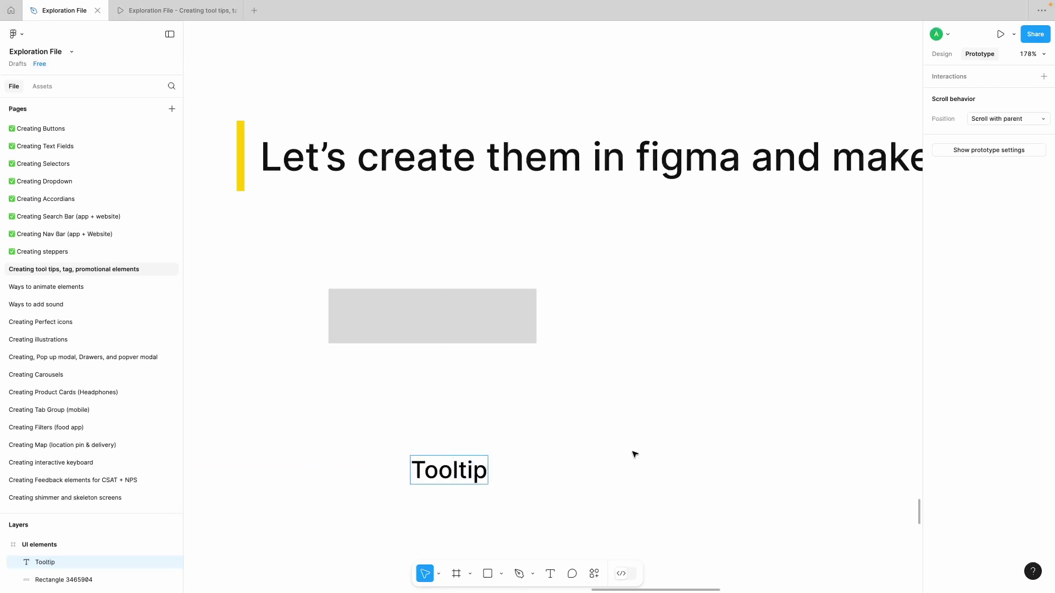
{"action": "left_click", "coordinate": [936, 55]}
{"action": "left_click", "coordinate": [440, 414]}
{"action": "left_click_drag", "start_coordinate": [443, 472], "coordinate": [419, 318]}
Step: Fill the rectangle with black (000000) and the "Tooltip" text with white (FFFFFF)
{"action": "left_click", "coordinate": [496, 332]}
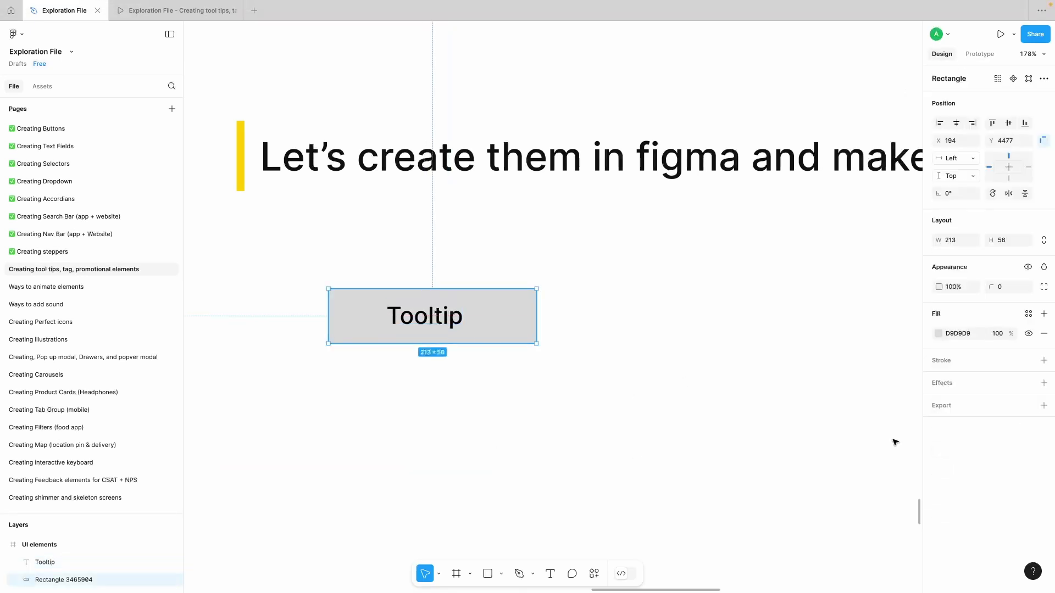
{"action": "left_click", "coordinate": [937, 334]}
{"action": "left_click_drag", "start_coordinate": [860, 410], "coordinate": [784, 457]}
{"action": "left_click", "coordinate": [430, 325]}
{"action": "left_click", "coordinate": [938, 448]}
{"action": "left_click_drag", "start_coordinate": [855, 379], "coordinate": [743, 283]}
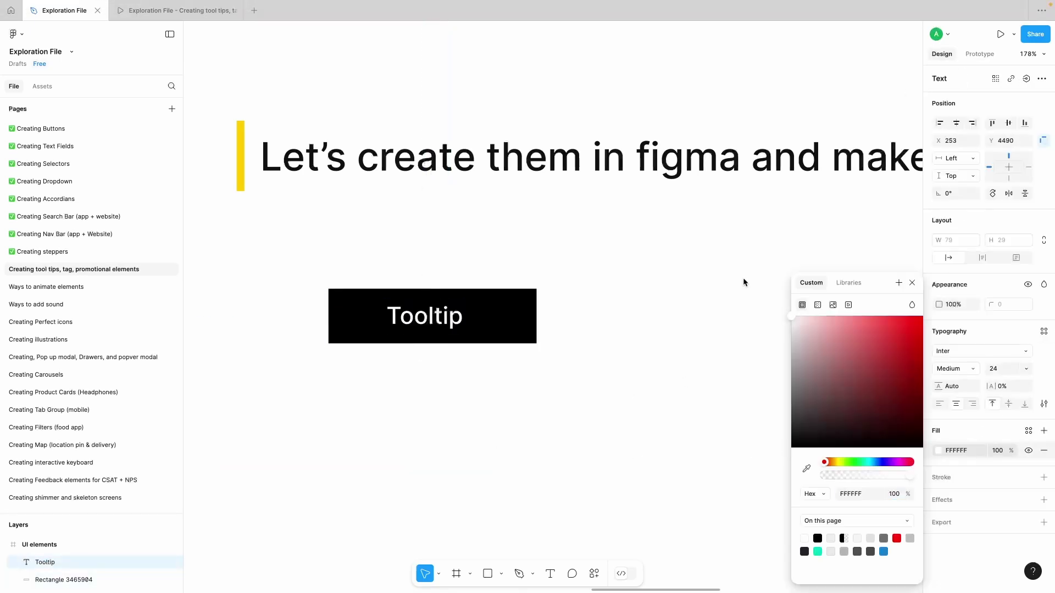
{"action": "left_click", "coordinate": [744, 282]}
Step: Narrow the black rectangle from both sides around the "Tooltip" text to about 127 × 56
{"action": "left_click", "coordinate": [525, 320]}
{"action": "left_click_drag", "start_coordinate": [537, 321], "coordinate": [489, 320]}
{"action": "left_click_drag", "start_coordinate": [329, 319], "coordinate": [358, 319]}
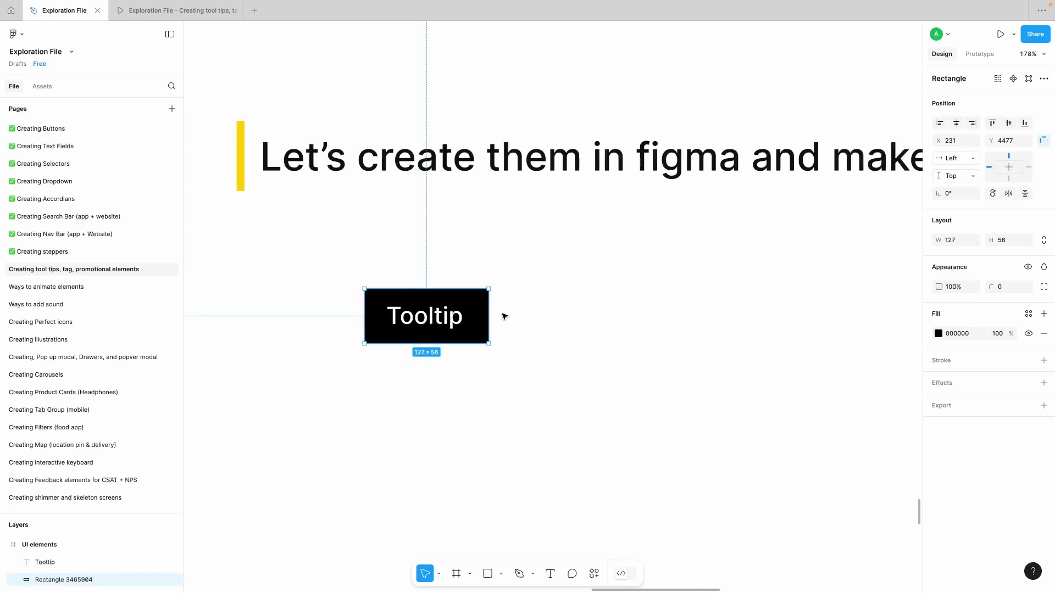
Step: Reduce the "Tooltip" text to font size 16
{"action": "left_click", "coordinate": [448, 317]}
{"action": "left_click", "coordinate": [1023, 369]}
{"action": "left_click", "coordinate": [1014, 356]}
{"action": "left_click", "coordinate": [475, 322]}
{"action": "left_click", "coordinate": [430, 314]}
{"action": "left_click", "coordinate": [1025, 369]}
{"action": "left_click", "coordinate": [1014, 355]}
Step: Wrap the text and black rectangle in an auto layout frame with 12 horizontal and 4 vertical padding
{"action": "left_click", "coordinate": [473, 321]}
{"action": "left_click", "coordinate": [441, 315]}
{"action": "left_click", "coordinate": [463, 324], "text": "shift"}
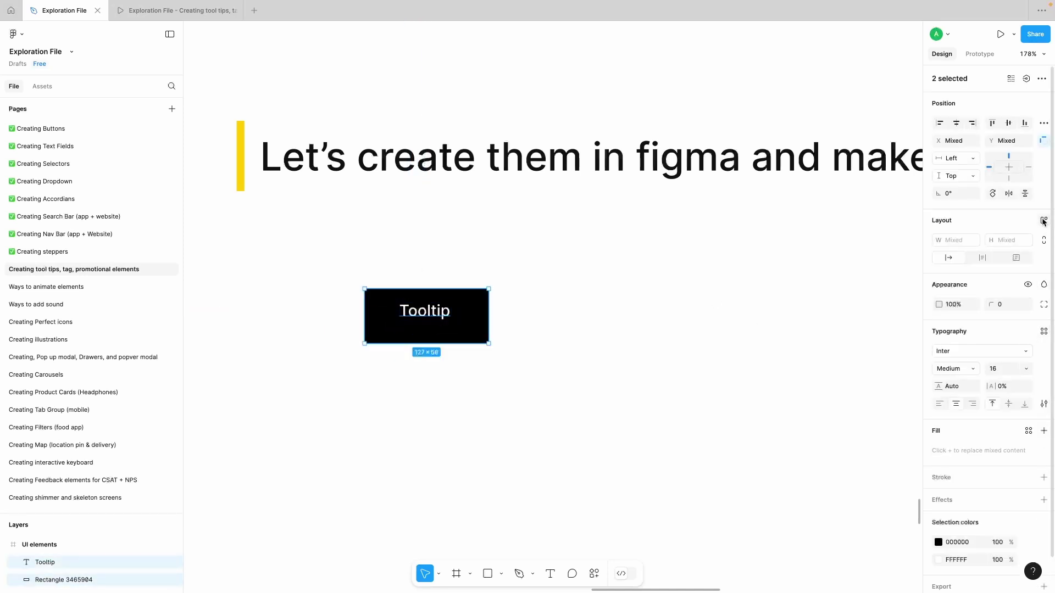
{"action": "left_click", "coordinate": [1043, 222]}
{"action": "left_click", "coordinate": [1008, 294]}
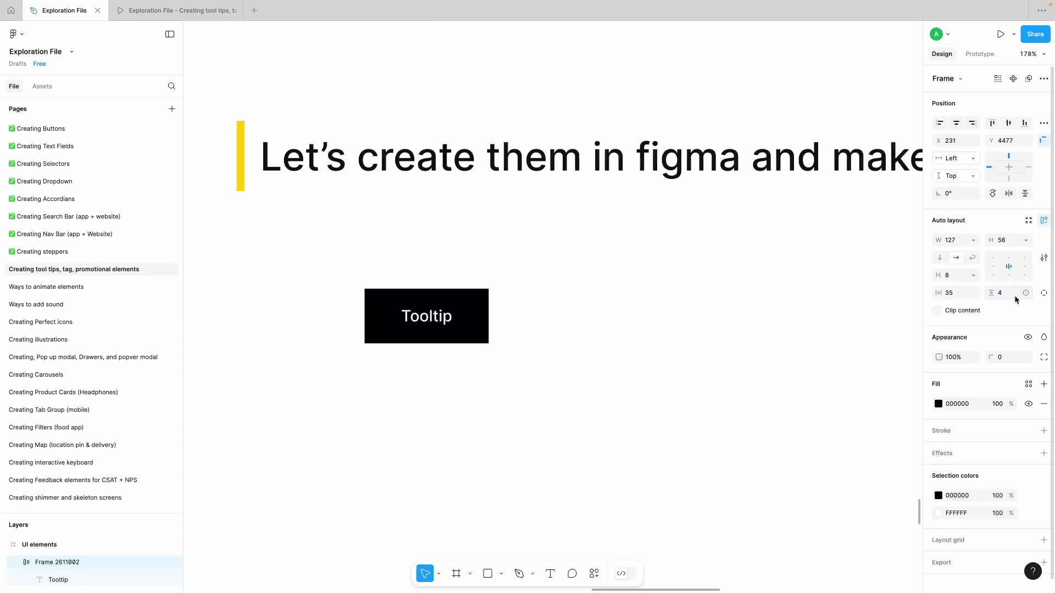
{"action": "type", "text": "1"}
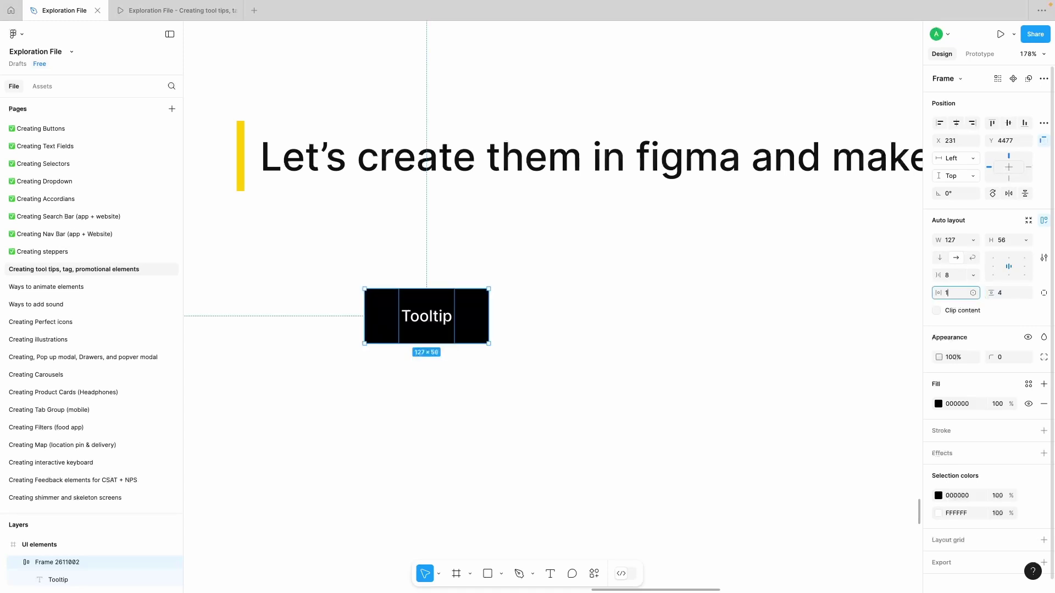
{"action": "type", "text": "2"}
{"action": "left_click", "coordinate": [567, 320]}
Step: Set both the width and height of the tooltip frame to hug contents
{"action": "left_click", "coordinate": [474, 320]}
{"action": "left_click", "coordinate": [972, 240]}
{"action": "left_click", "coordinate": [975, 253]}
{"action": "left_click", "coordinate": [1025, 241]}
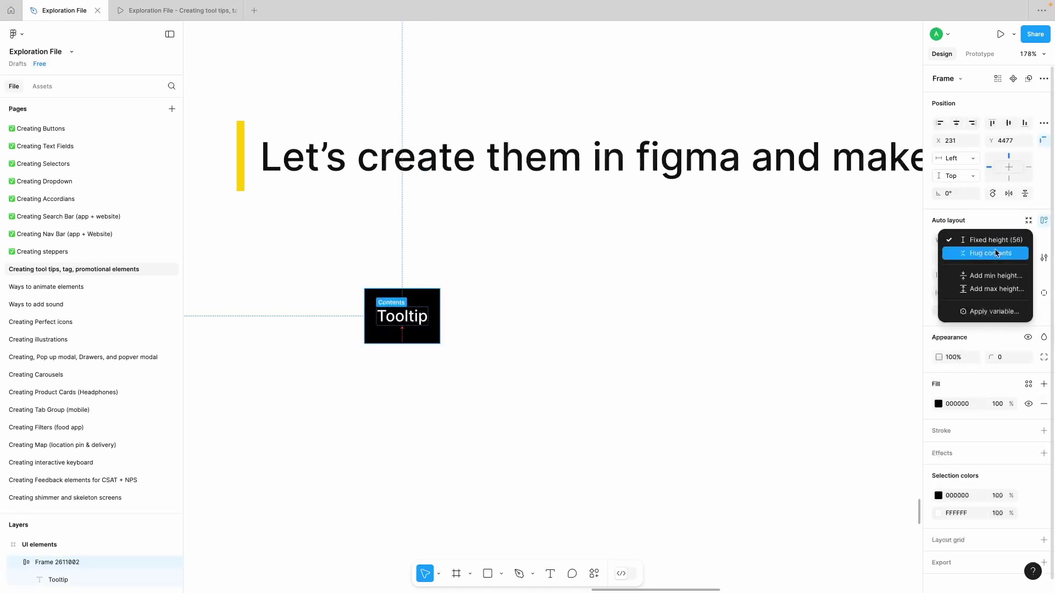
{"action": "left_click", "coordinate": [990, 253]}
Step: Test the hugging frame with the trial text "hjgdvasjhdvajsh" and restore the text to "Tooltip"
{"action": "double_click", "coordinate": [391, 304]}
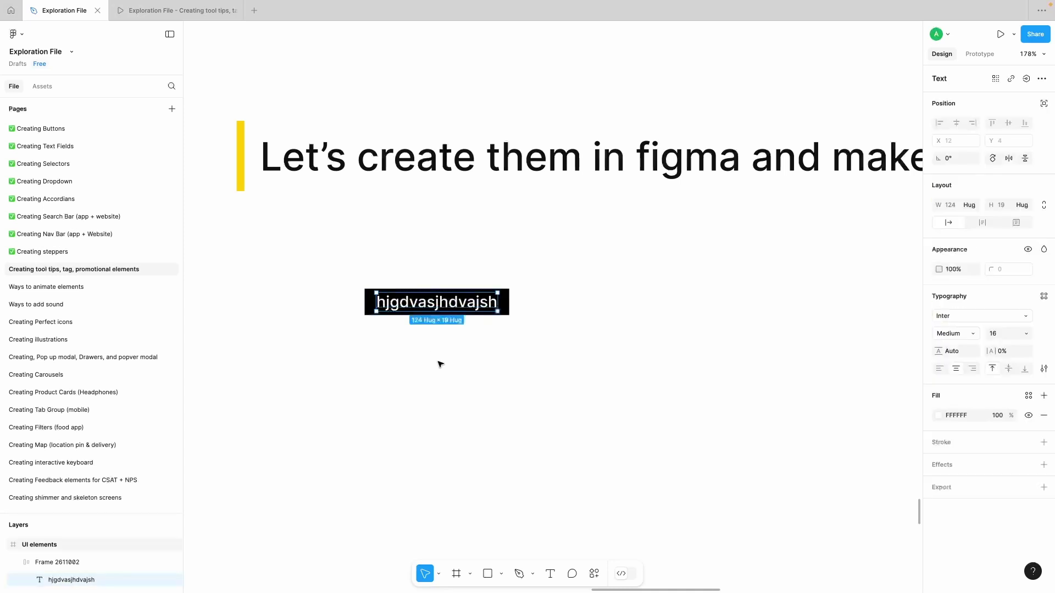
{"action": "type", "text": "Tooltip"}
{"action": "key", "text": "Escape"}
{"action": "key", "text": "Escape"}
{"action": "scroll", "coordinate": [350, 291], "scroll_direction": "up", "scroll_amount": 3}
Step: Set the corner radius of the black tooltip frame to 4
{"action": "left_click", "coordinate": [394, 324]}
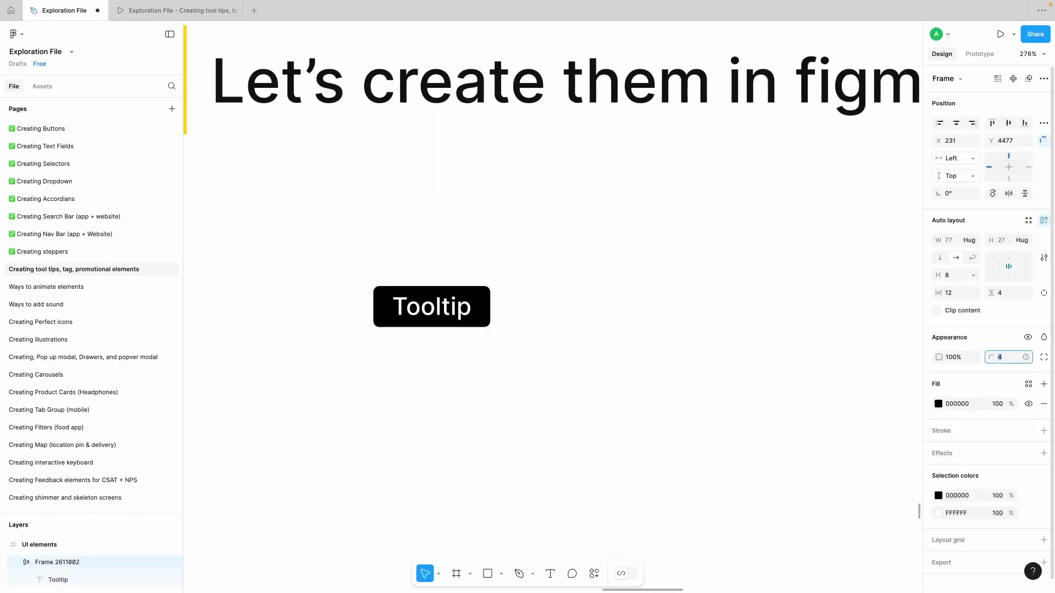
{"action": "key", "text": "Escape"}
{"action": "key", "text": "Escape"}
Step: Draw a small triangular arrow about 10 × 5 at the tooltip's upper edge with the Pen tool
{"action": "scroll", "coordinate": [441, 324], "scroll_direction": "up", "scroll_amount": 3}
{"action": "left_click", "coordinate": [448, 271]}
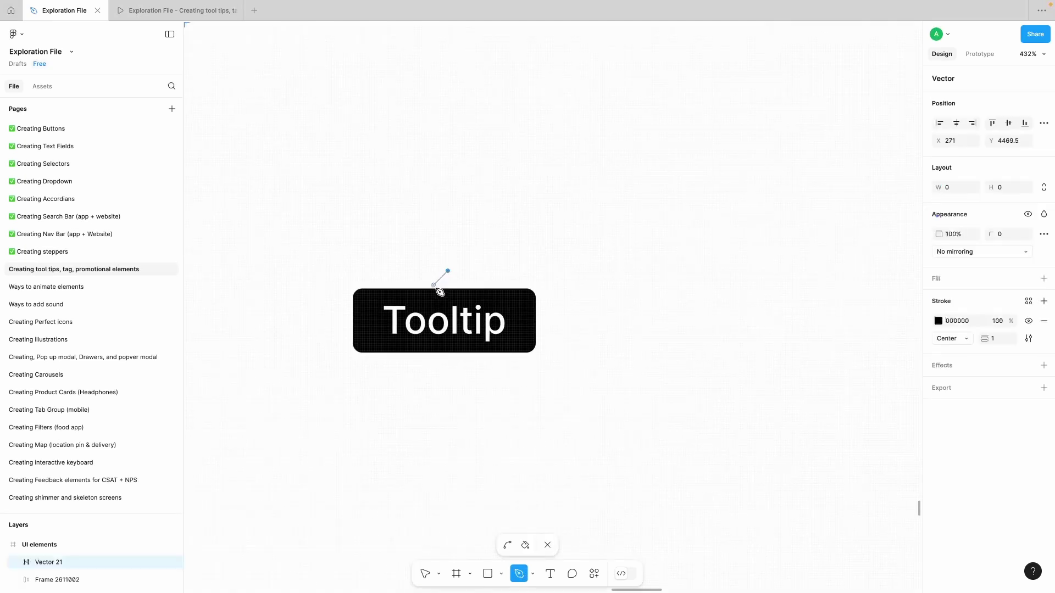
{"action": "key", "text": "super+z"}
{"action": "left_click", "coordinate": [437, 285]}
{"action": "key", "text": "Escape"}
{"action": "key", "text": "Escape"}
{"action": "key", "text": "super+z"}
Step: Remove the arrow's stroke, fill it with the Black style and centre it on the tooltip's upper edge
{"action": "left_click", "coordinate": [1043, 355]}
{"action": "left_click", "coordinate": [1031, 314]}
{"action": "left_click", "coordinate": [879, 391]}
{"action": "left_click", "coordinate": [747, 429]}
{"action": "scroll", "coordinate": [454, 278], "scroll_direction": "up", "scroll_amount": 5}
{"action": "left_click_drag", "start_coordinate": [447, 286], "coordinate": [423, 297]}
Step: Replace the tooltip text with "Mdxkbcxzchbzx" to test how the box and arrow respond
{"action": "scroll", "coordinate": [423, 296], "scroll_direction": "down", "scroll_amount": 3}
{"action": "scroll", "coordinate": [516, 275], "scroll_direction": "down", "scroll_amount": 3}
{"action": "left_click", "coordinate": [516, 274]}
{"action": "double_click", "coordinate": [485, 312]}
{"action": "left_click", "coordinate": [475, 282]}
{"action": "double_click", "coordinate": [474, 316]}
{"action": "double_click", "coordinate": [474, 316]}
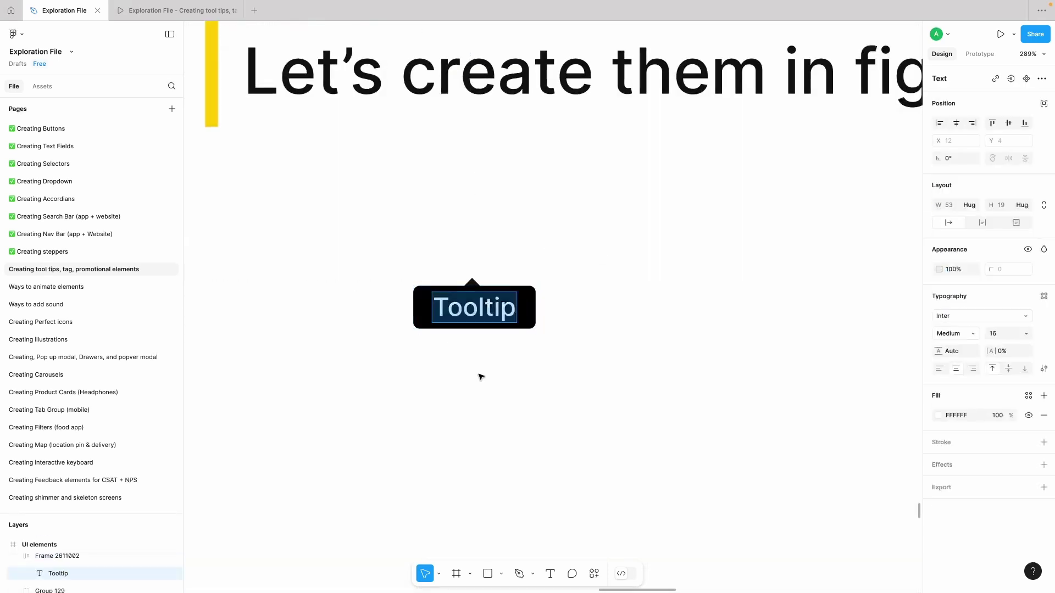
{"action": "type", "text": "Mdxkbcxzchbzx"}
{"action": "left_click", "coordinate": [498, 414]}
{"action": "scroll", "coordinate": [498, 423], "scroll_direction": "down", "scroll_amount": 3}
{"action": "scroll", "coordinate": [489, 377], "scroll_direction": "up", "scroll_amount": 3}
Step: Try to move the arrow along the widened tooltip's upper edge and undo the trial changes
{"action": "left_click", "coordinate": [483, 343]}
{"action": "left_click", "coordinate": [508, 320]}
{"action": "left_click_drag", "start_coordinate": [483, 344], "coordinate": [464, 344]}
{"action": "key", "text": "super+z"}
{"action": "key", "text": "super+z"}
{"action": "key", "text": "super+z"}
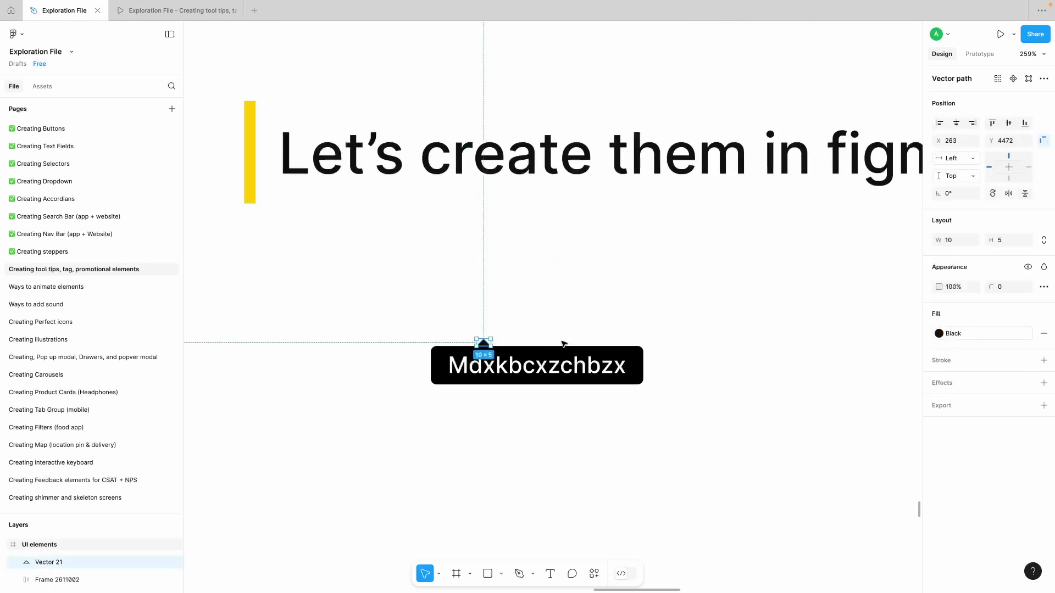
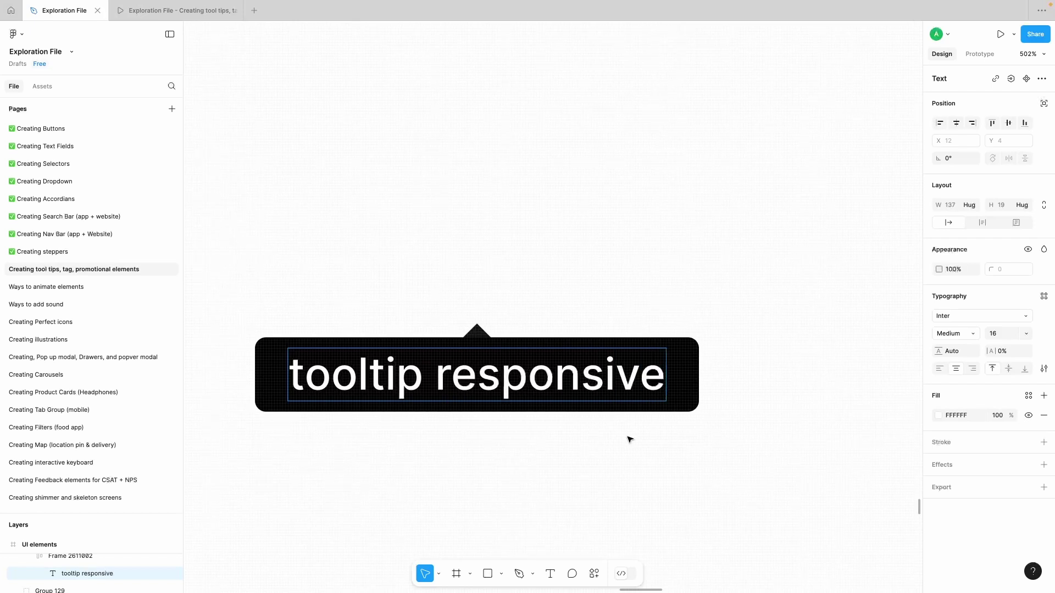
Step: Finish editing the tooltip text and place a grey rectangle just above the tooltip as its target element
{"action": "left_click", "coordinate": [495, 309]}
{"action": "left_click", "coordinate": [530, 328]}
{"action": "scroll", "coordinate": [515, 341], "scroll_direction": "down", "scroll_amount": 3}
{"action": "left_click", "coordinate": [506, 312]}
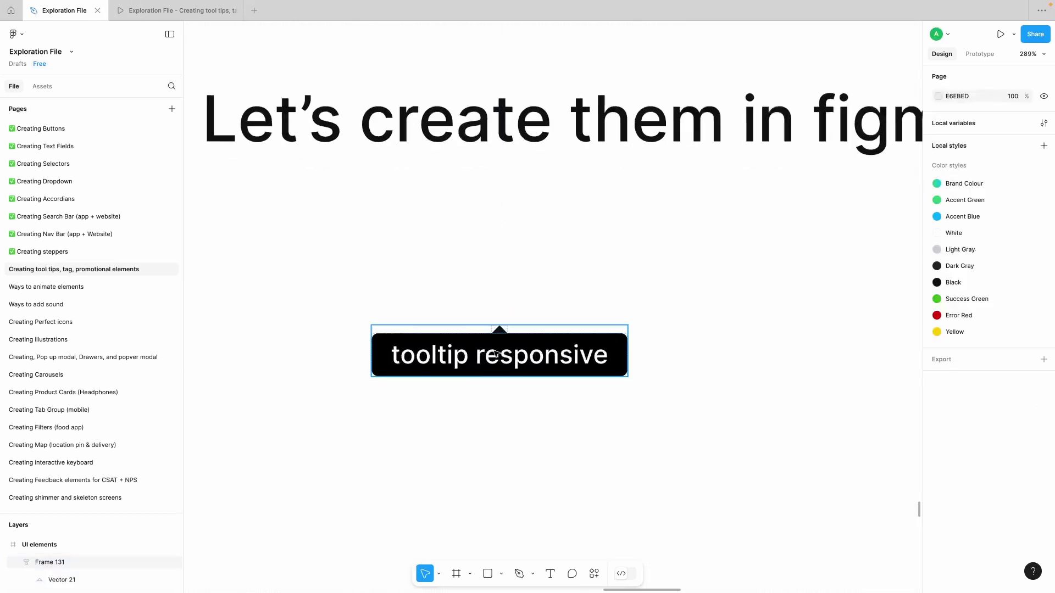
{"action": "left_click", "coordinate": [495, 354]}
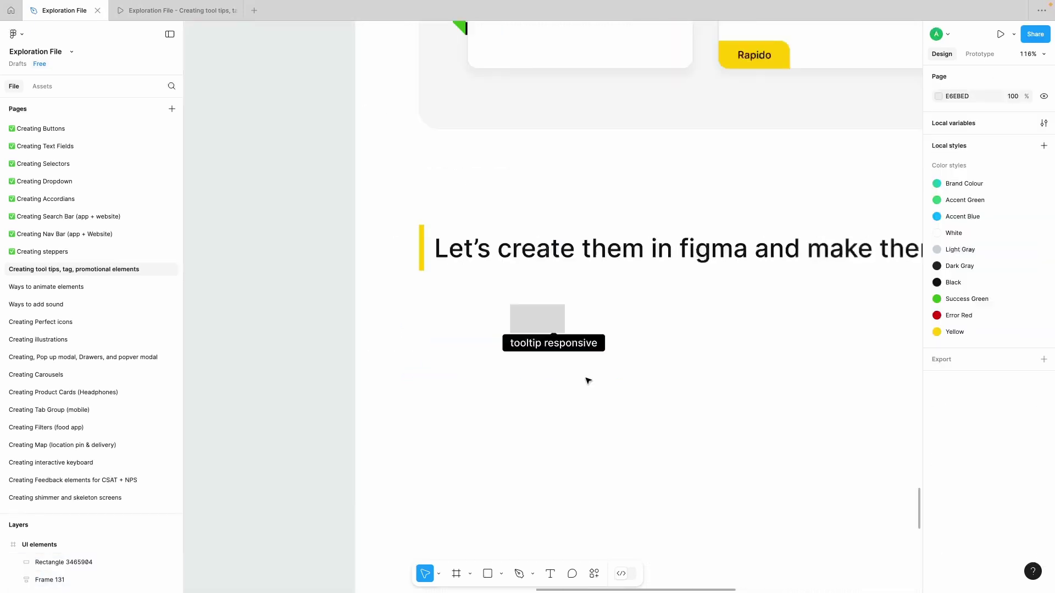
Step: Copy the "Rick n Morty" tag from the sample tags and paste it below the "Let's create them in figma" heading
{"action": "scroll", "coordinate": [586, 379], "scroll_direction": "up", "scroll_amount": 20}
{"action": "scroll", "coordinate": [586, 379], "scroll_direction": "down", "scroll_amount": 3}
{"action": "left_click", "coordinate": [328, 354]}
{"action": "key", "text": "ctrl+c"}
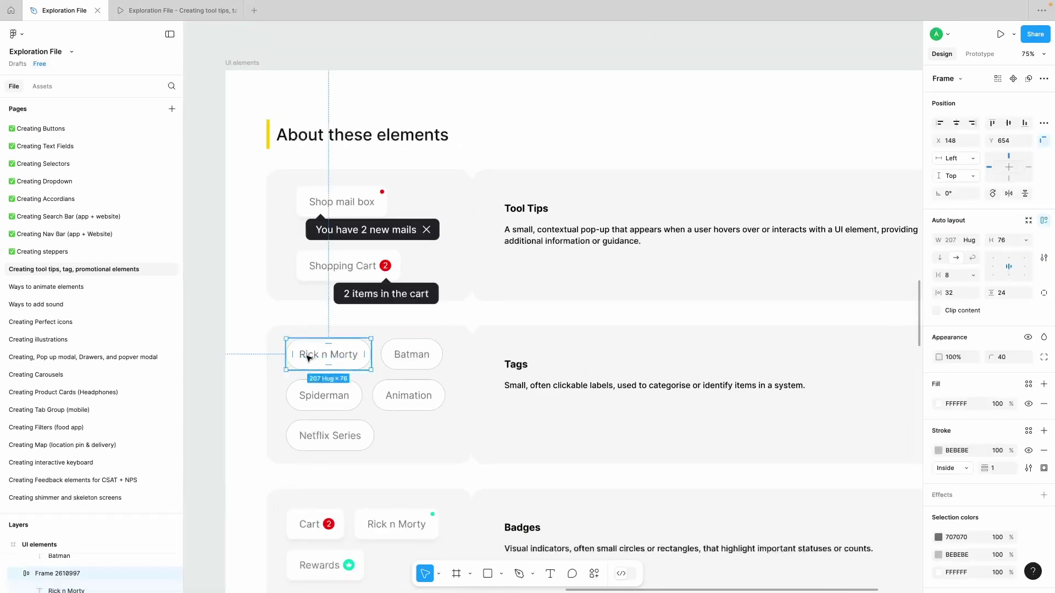
{"action": "scroll", "coordinate": [306, 358], "scroll_direction": "down", "scroll_amount": 10}
{"action": "scroll", "coordinate": [335, 304], "scroll_direction": "up", "scroll_amount": 3}
{"action": "key", "text": "ctrl+v"}
Step: Place the tooltip centred directly beneath the "Rick n Morty" tag and delete the grey rectangle
{"action": "left_click_drag", "start_coordinate": [553, 323], "coordinate": [344, 281]}
{"action": "left_click_drag", "start_coordinate": [430, 247], "coordinate": [393, 305]}
{"action": "left_click", "coordinate": [361, 219]}
{"action": "key", "text": "Delete"}
Step: Test the tooltip's growth by appending "dkfbadfbadashbdaihbdazuvsdcisdyu" and restore its text to "tooltip responsive"
{"action": "left_click", "coordinate": [363, 309]}
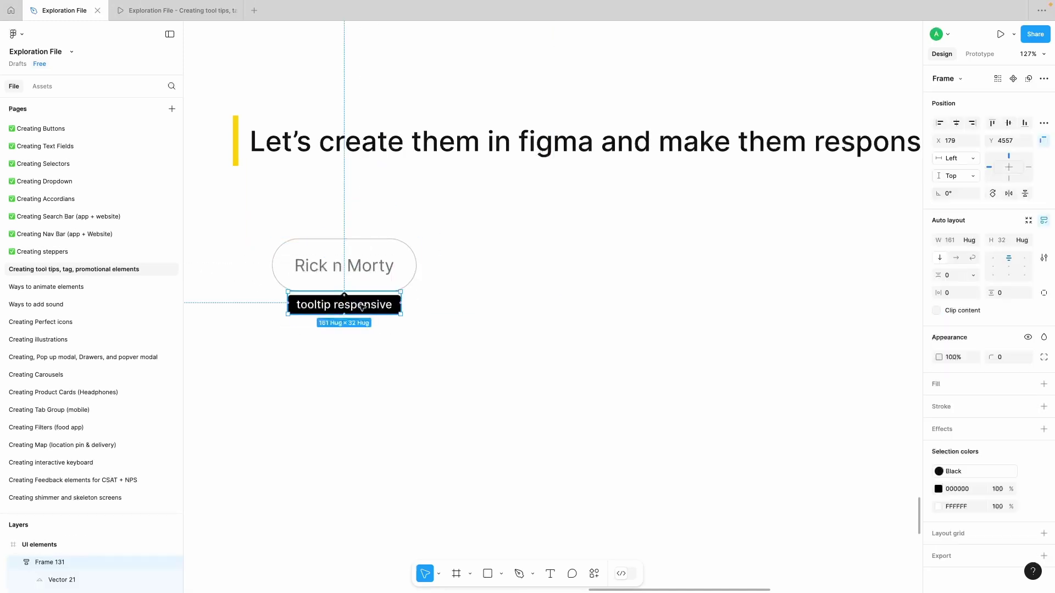
{"action": "double_click", "coordinate": [363, 309]}
{"action": "type", "text": "dkfbadfbadashbdaihbdazuvsdcisdyu"}
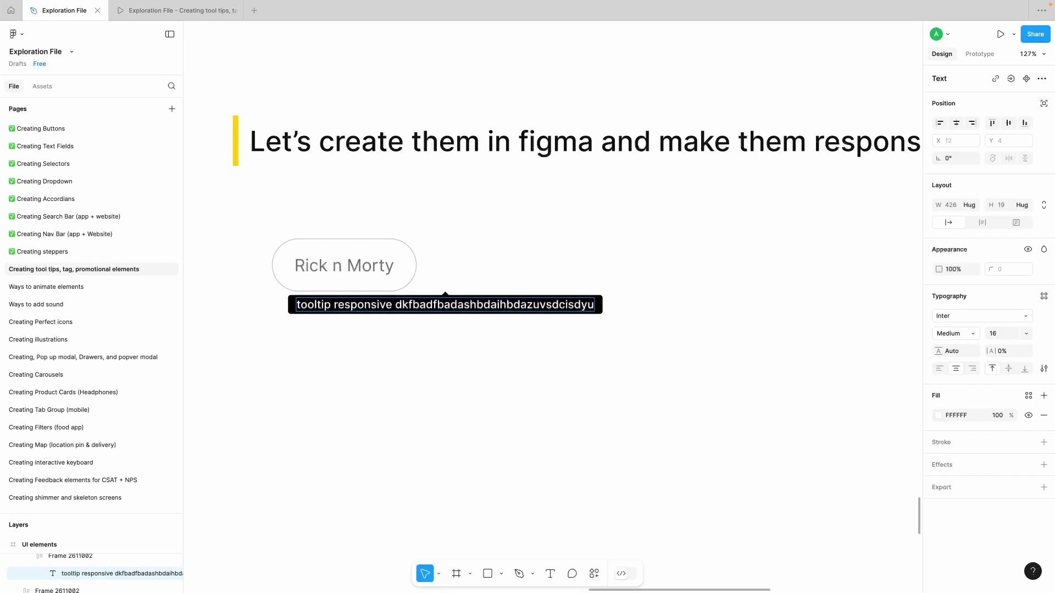
{"action": "left_click", "coordinate": [373, 360]}
{"action": "scroll", "coordinate": [320, 346], "scroll_direction": "left", "scroll_amount": 2}
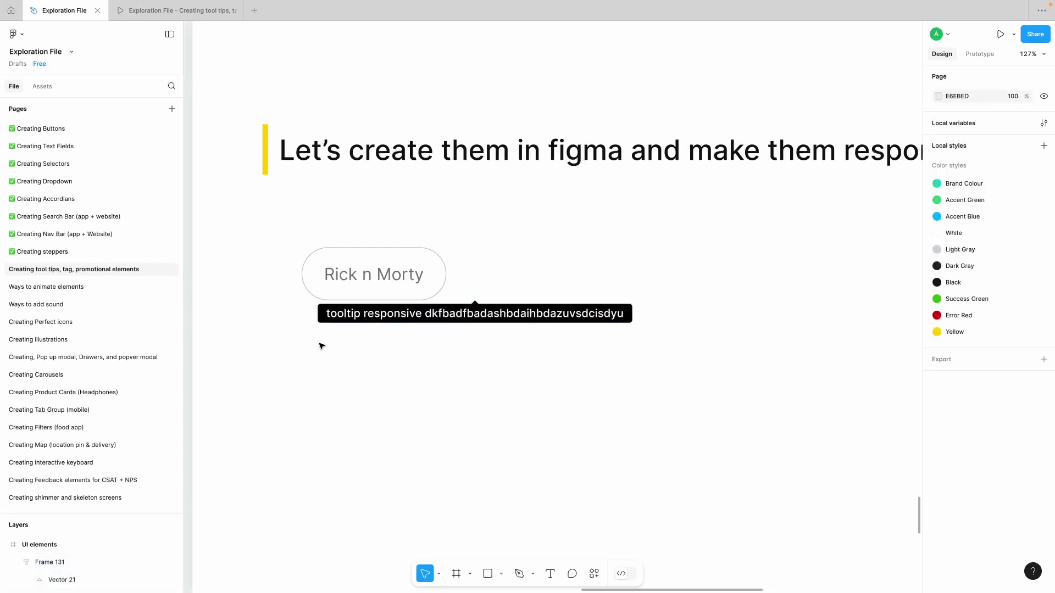
{"action": "double_click", "coordinate": [429, 314]}
{"action": "key", "text": "BackSpace"}
{"action": "key", "text": "Escape"}
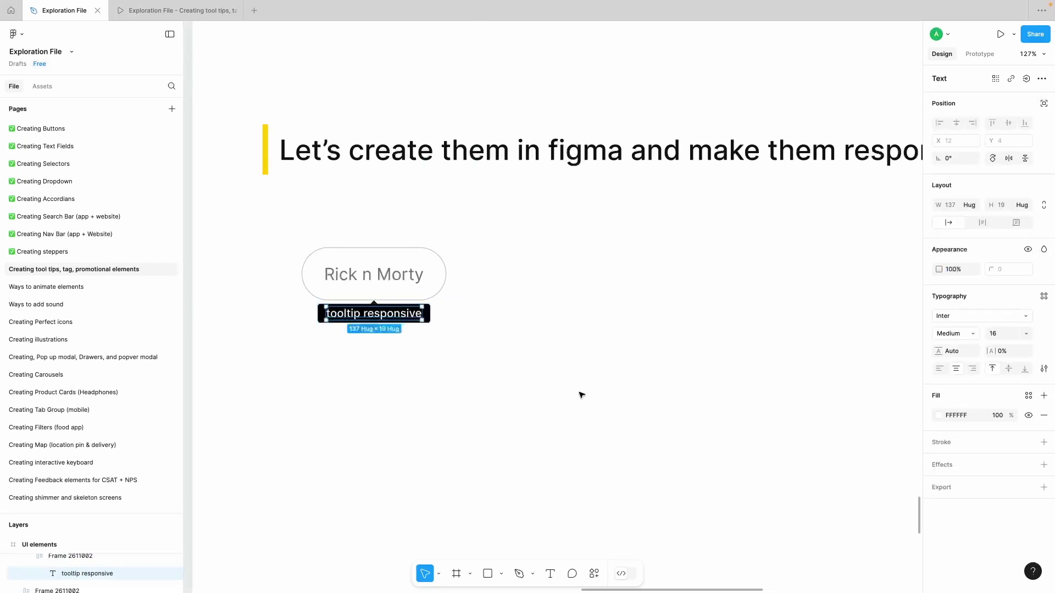
Step: Set the horizontal constraint of the whole tooltip frame to Center
{"action": "key", "text": "Escape"}
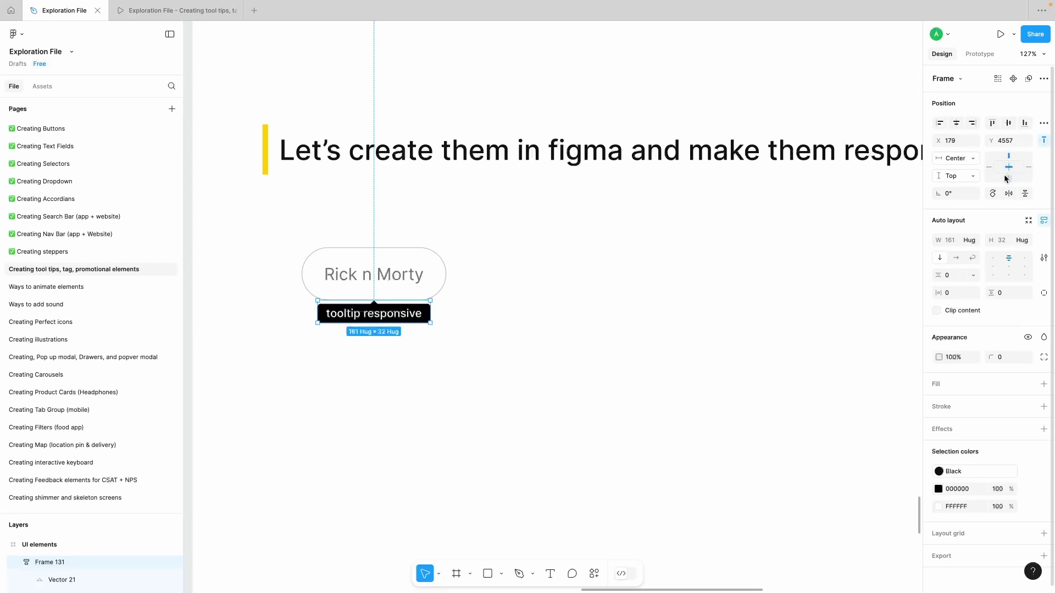
{"action": "left_click", "coordinate": [592, 327]}
Step: Test the centred growth by appending "kjasaskdbaijdbaskdbxja" to the tooltip text and undo the change
{"action": "double_click", "coordinate": [395, 314]}
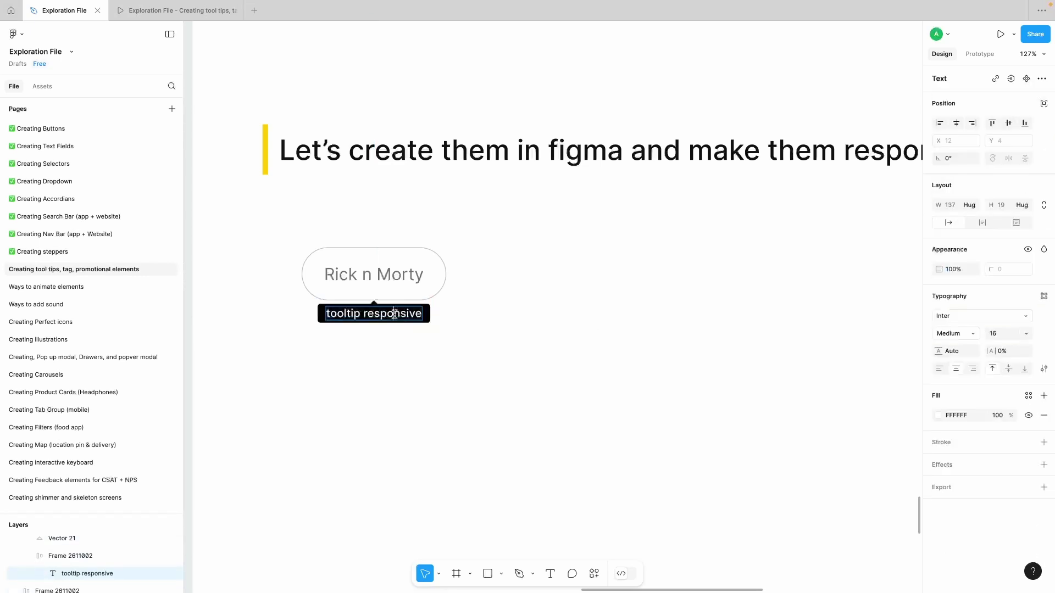
{"action": "type", "text": "kjasaskdbaljdbaskdbsxja"}
{"action": "left_click", "coordinate": [429, 378]}
{"action": "key", "text": "super+z"}
{"action": "key", "text": "super+z"}
{"action": "key", "text": "super+z"}
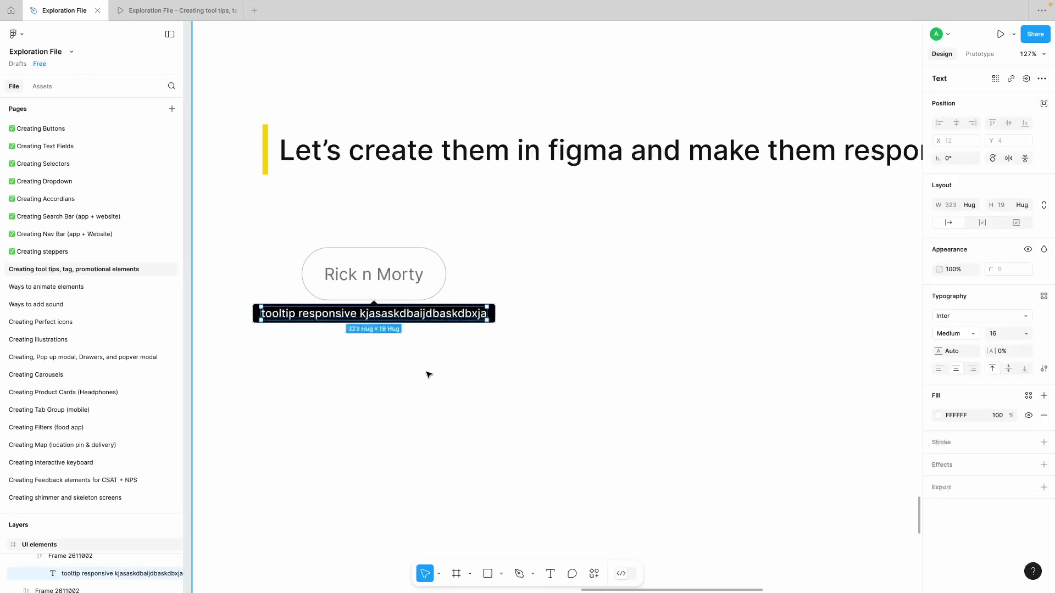
{"action": "left_click", "coordinate": [433, 371]}
{"action": "left_click", "coordinate": [373, 302]}
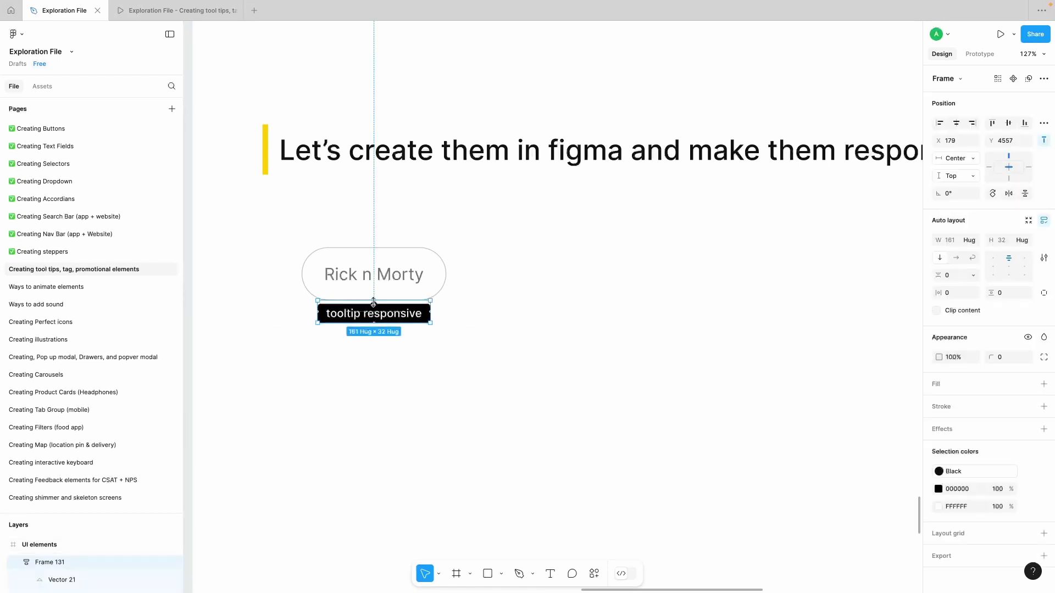
{"action": "left_click", "coordinate": [367, 415]}
{"action": "scroll", "coordinate": [373, 311], "scroll_direction": "up", "scroll_amount": 5}
{"action": "left_click", "coordinate": [375, 313]}
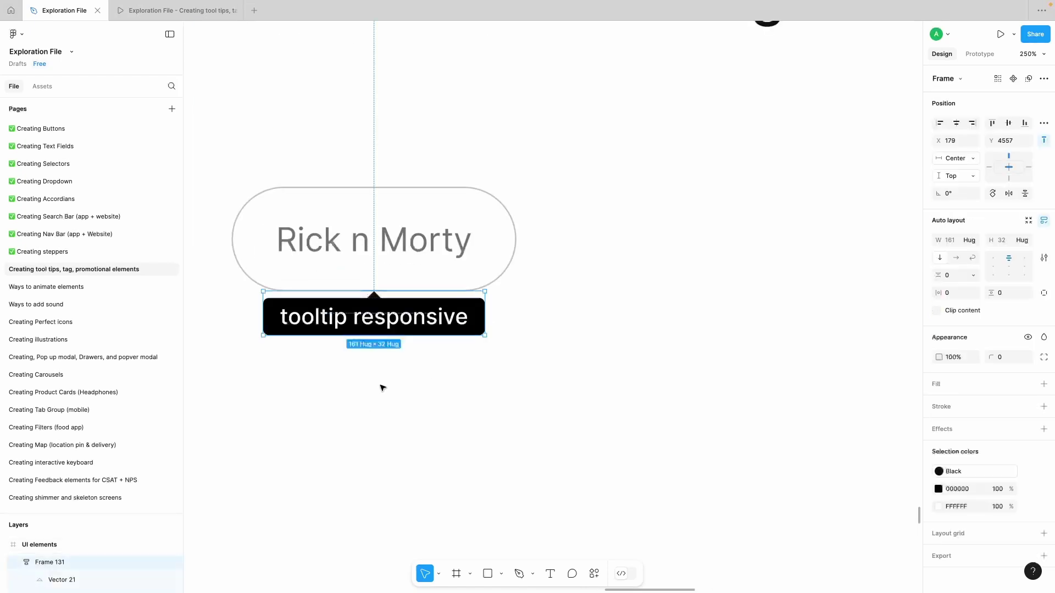
{"action": "left_click", "coordinate": [383, 388]}
Step: Duplicate the "Rick n Morty" tag together with its tooltip and place the copy to the right of the original
{"action": "left_click", "coordinate": [381, 317]}
{"action": "scroll", "coordinate": [381, 317], "scroll_direction": "down", "scroll_amount": 3}
{"action": "left_click", "coordinate": [430, 267], "text": "shift"}
{"action": "left_click_drag", "start_coordinate": [430, 267], "coordinate": [711, 267]}
{"action": "left_click", "coordinate": [620, 385]}
Step: Set the copied tooltip frame's auto layout alignment to top left, also trying top right
{"action": "left_click", "coordinate": [657, 316]}
{"action": "left_click", "coordinate": [993, 259]}
{"action": "left_click", "coordinate": [720, 367]}
{"action": "scroll", "coordinate": [720, 367], "scroll_direction": "right", "scroll_amount": 1}
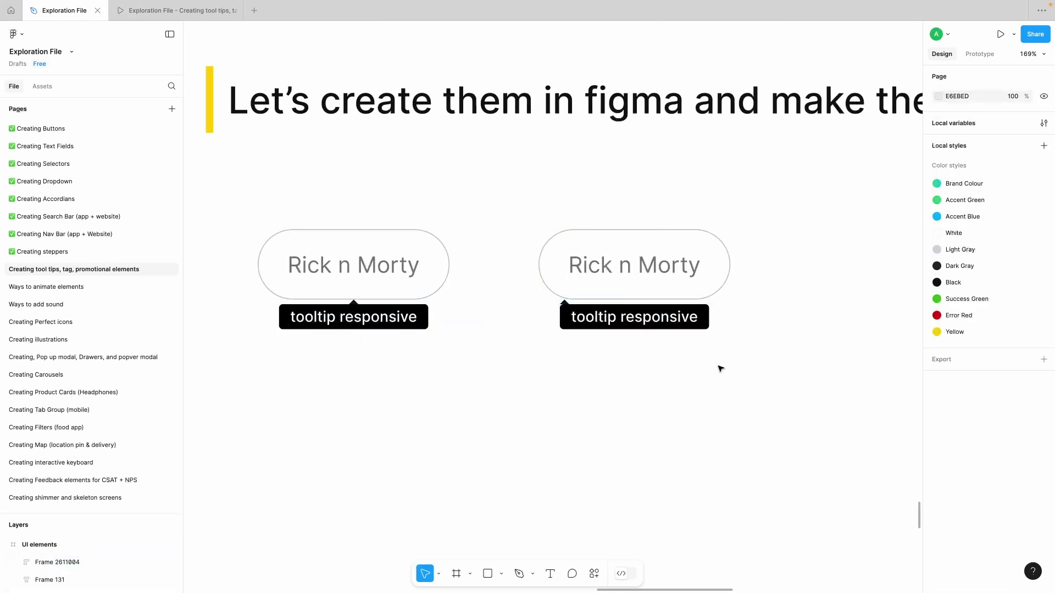
{"action": "left_click", "coordinate": [664, 319]}
{"action": "left_click", "coordinate": [1024, 258]}
{"action": "left_click", "coordinate": [994, 262]}
Step: Wrap the copied tooltip's arrow in its own auto layout frame with a horizontal padding of 8
{"action": "scroll", "coordinate": [596, 306], "scroll_direction": "up", "scroll_amount": 5}
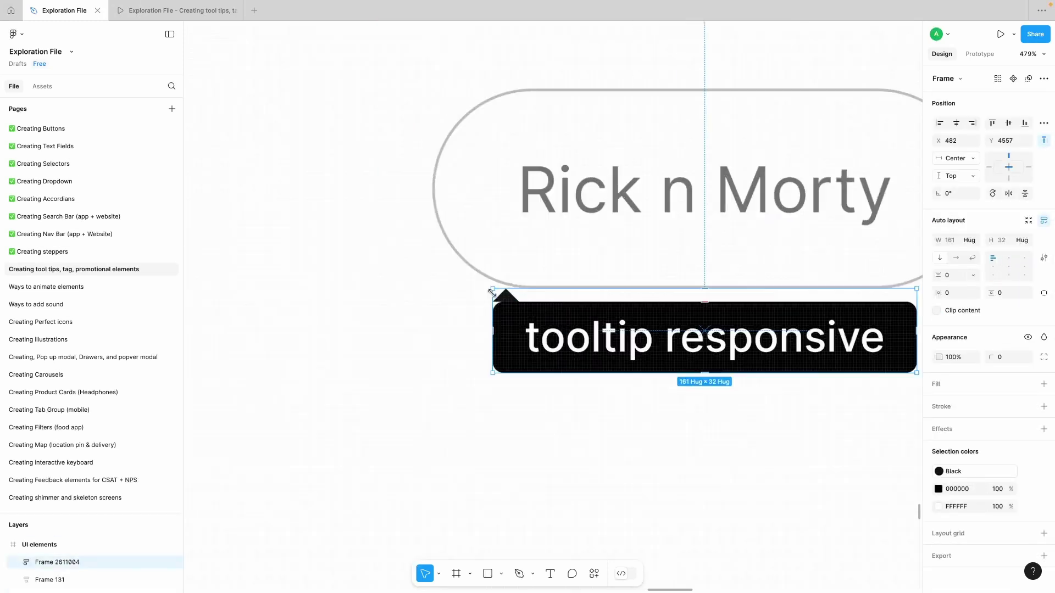
{"action": "left_click", "coordinate": [508, 298]}
{"action": "key", "text": "ctrl+g"}
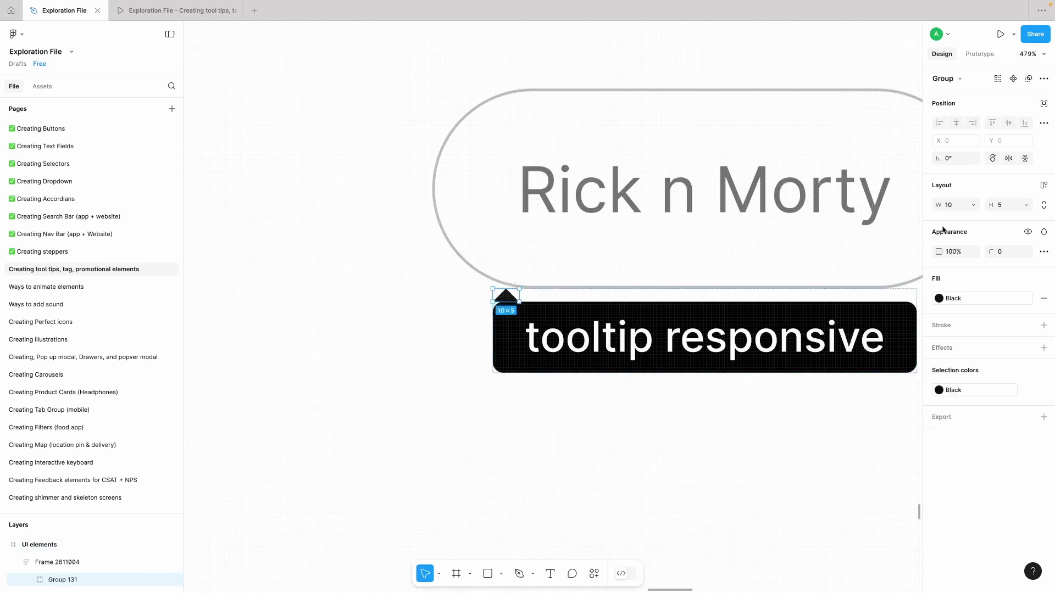
{"action": "key", "text": "shift+a"}
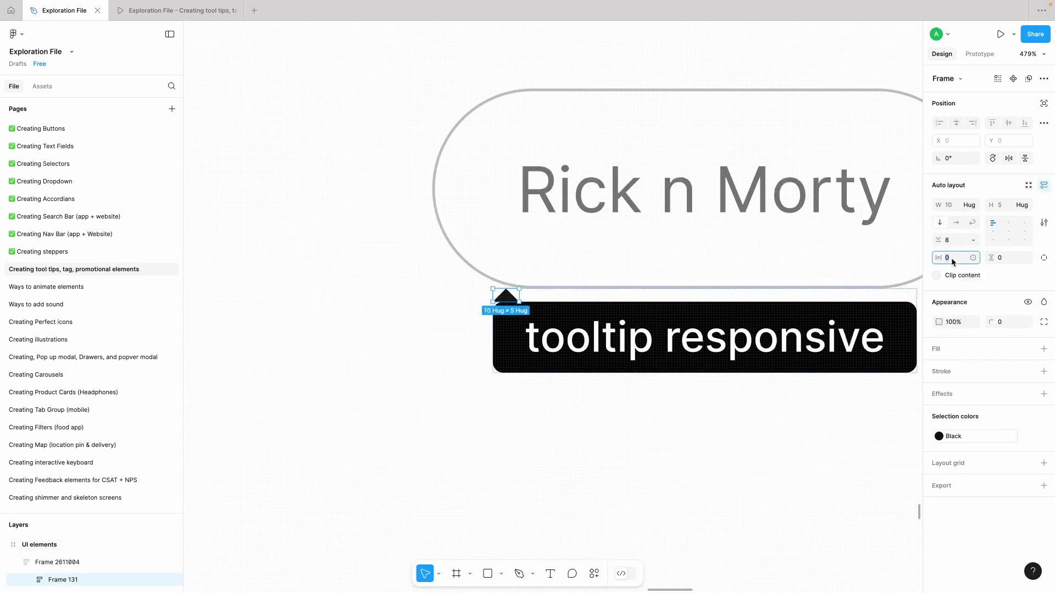
{"action": "type", "text": "8"}
{"action": "key", "text": "Return"}
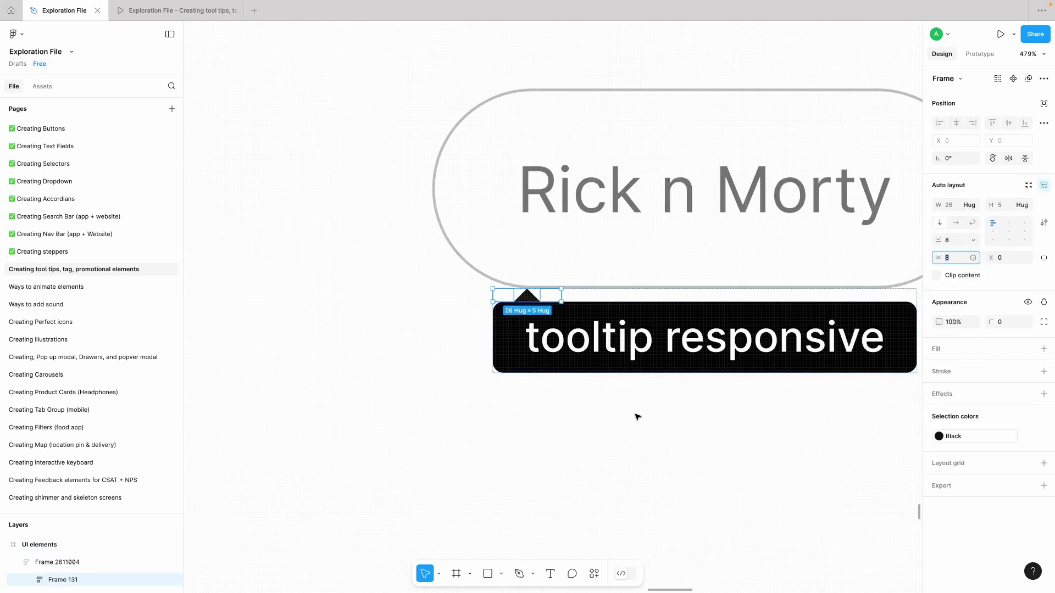
Step: Set the arrow frame's width to fill the container and align its contents top left
{"action": "scroll", "coordinate": [636, 416], "scroll_direction": "right", "scroll_amount": 1}
{"action": "left_click", "coordinate": [973, 206]}
{"action": "left_click", "coordinate": [975, 218]}
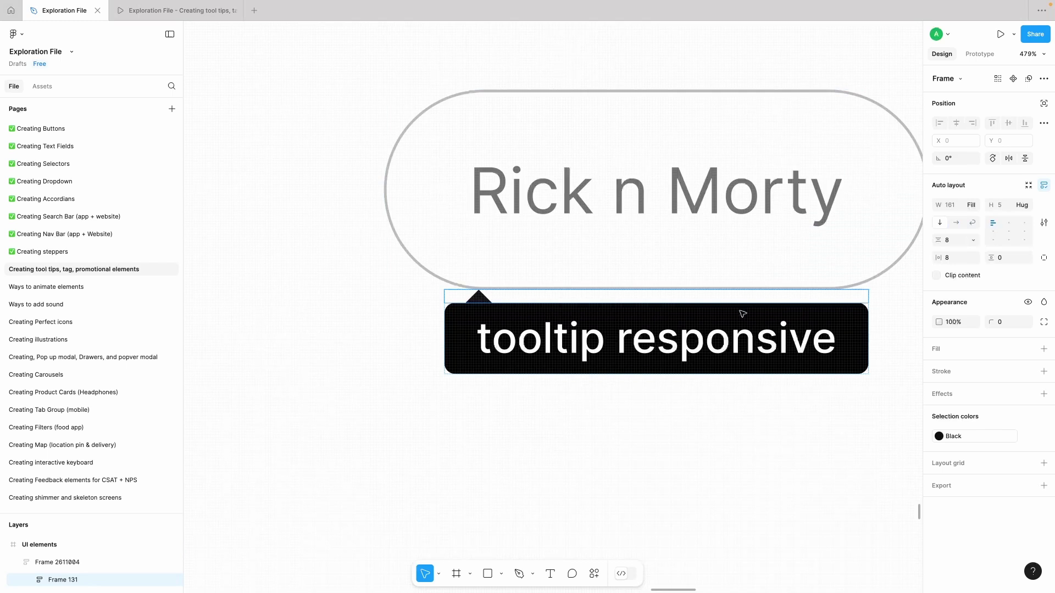
{"action": "left_click", "coordinate": [789, 428]}
{"action": "left_click", "coordinate": [478, 301]}
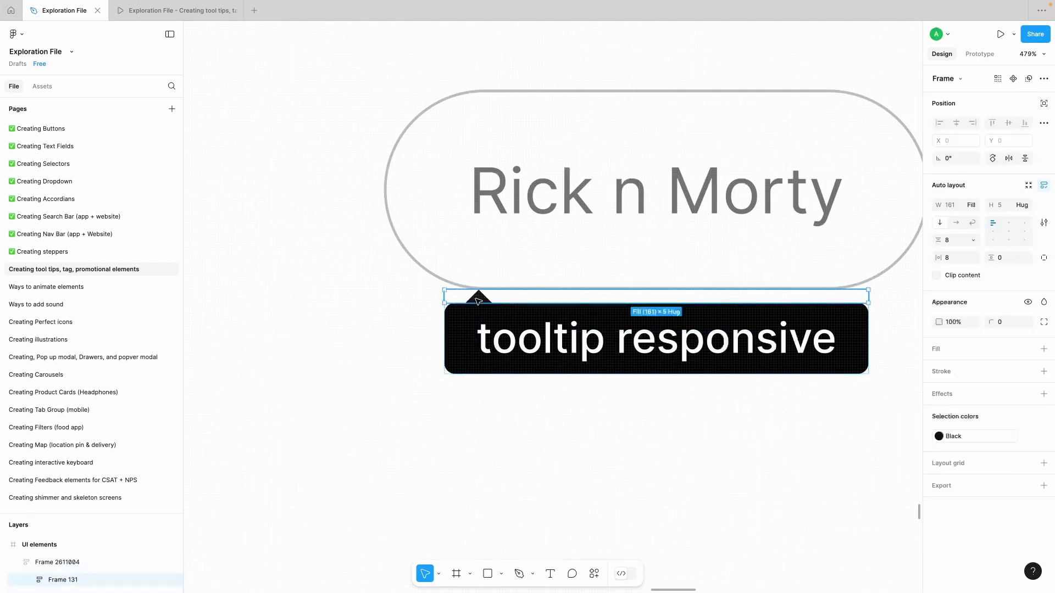
{"action": "left_click", "coordinate": [994, 223]}
{"action": "left_click", "coordinate": [703, 431]}
Step: Insert "svxzvcx" into the copied tooltip's text to test how it grows around the arrow
{"action": "scroll", "coordinate": [643, 396], "scroll_direction": "down", "scroll_amount": 5}
{"action": "scroll", "coordinate": [604, 362], "scroll_direction": "right", "scroll_amount": 1}
{"action": "left_click", "coordinate": [578, 359]}
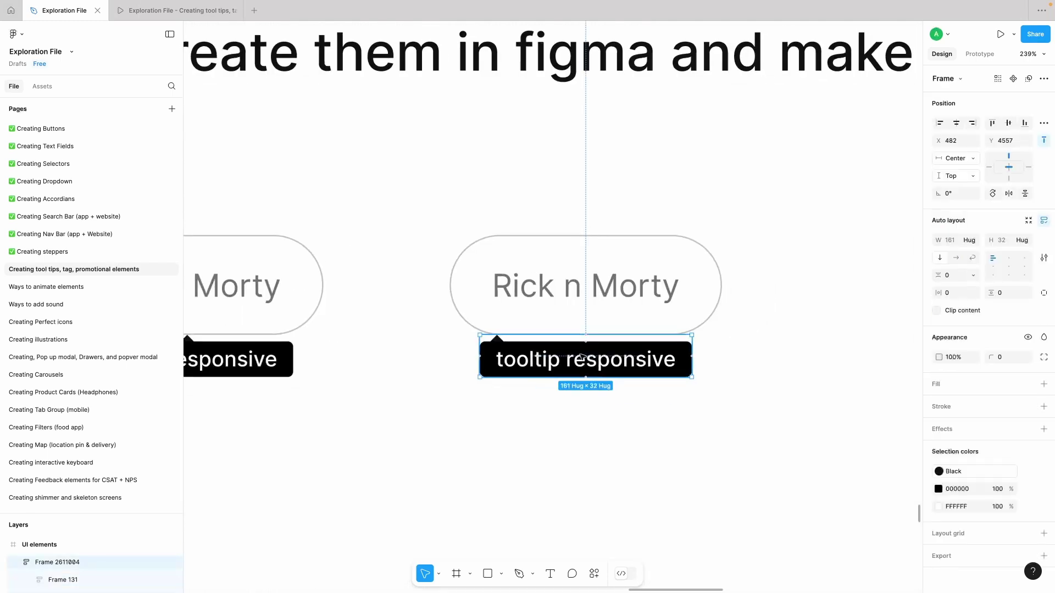
{"action": "double_click", "coordinate": [578, 358]}
{"action": "left_click", "coordinate": [578, 360]}
{"action": "type", "text": "svxzvcx"}
{"action": "left_click", "coordinate": [572, 410]}
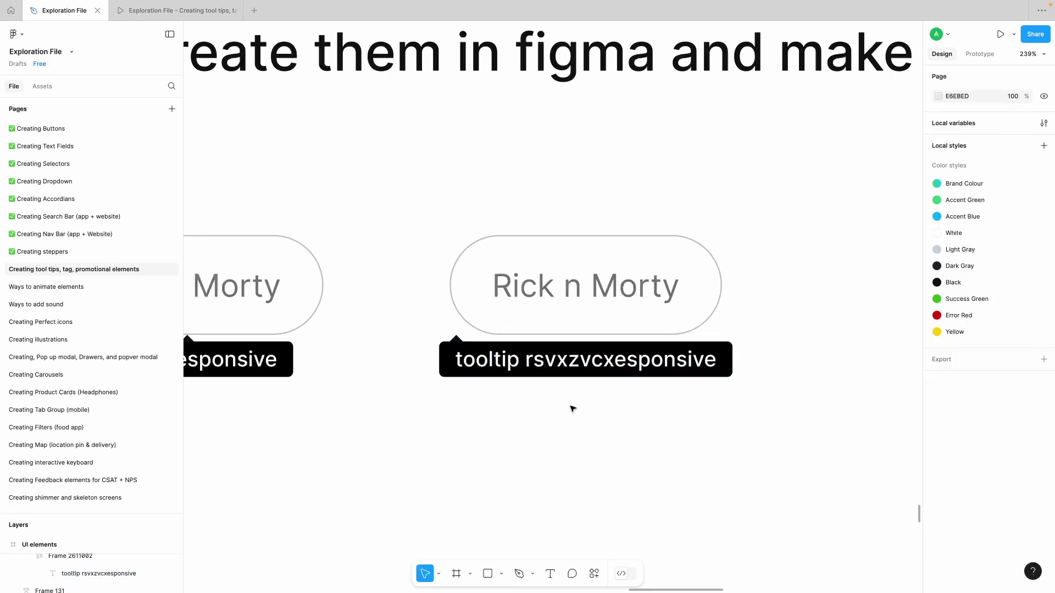
Step: Set the copied tooltip's horizontal constraint to Left and move it right along the tag to about X 499
{"action": "left_click", "coordinate": [510, 350]}
{"action": "left_click", "coordinate": [990, 166]}
{"action": "left_click", "coordinate": [566, 412]}
{"action": "left_click_drag", "start_coordinate": [487, 358], "coordinate": [547, 359]}
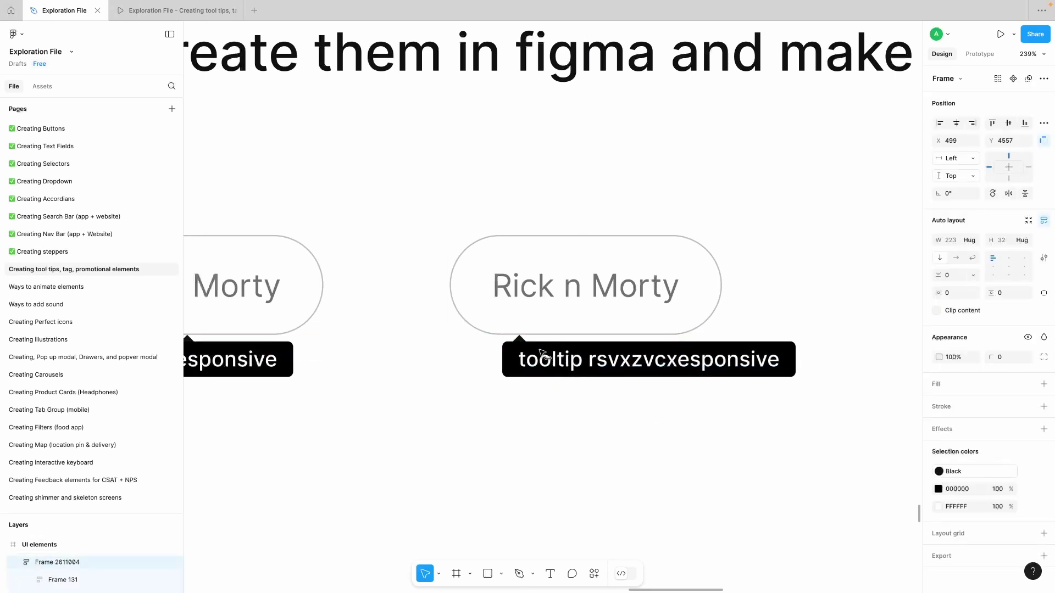
Step: Insert "Cxczxvxcbxvcbc" into the copied tooltip's text to test its left-anchored growth
{"action": "double_click", "coordinate": [541, 362]}
{"action": "left_click", "coordinate": [541, 362]}
{"action": "type", "text": "Cxczxvxcbxvcbc"}
Step: Replace the copied tooltip's entire text with "Tooltip" and select the whole tooltip frame
{"action": "key", "text": "ctrl+a"}
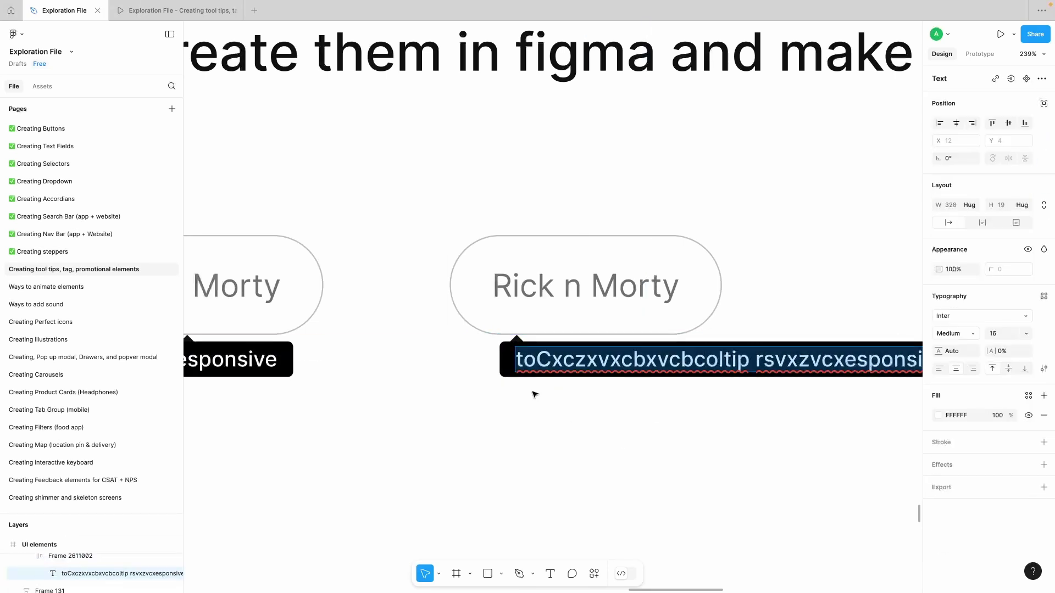
{"action": "type", "text": "Tooltip"}
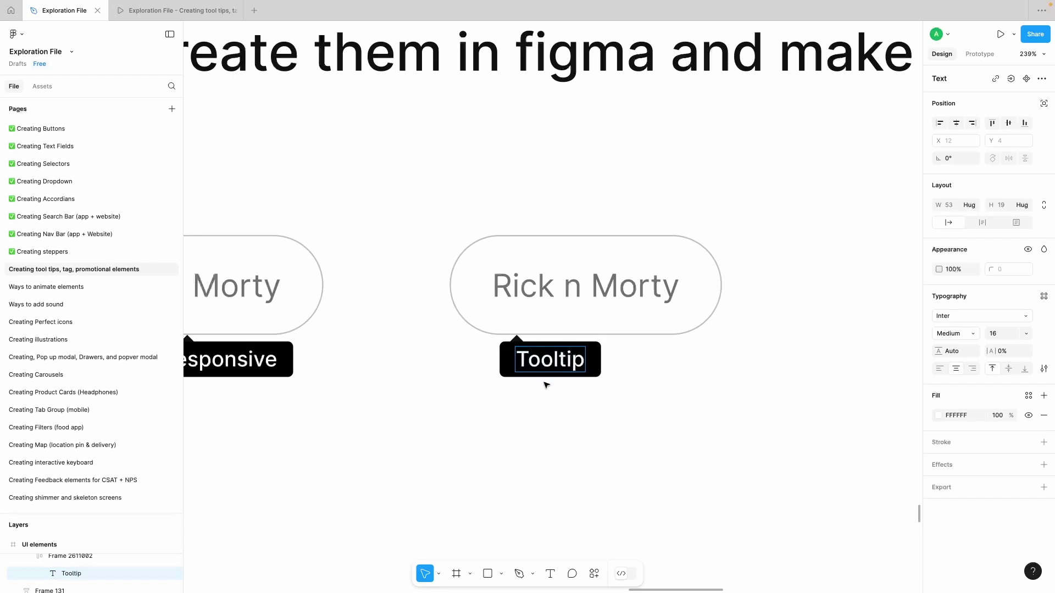
{"action": "left_click", "coordinate": [546, 385]}
{"action": "scroll", "coordinate": [547, 384], "scroll_direction": "down", "scroll_amount": 5}
{"action": "left_click", "coordinate": [509, 381]}
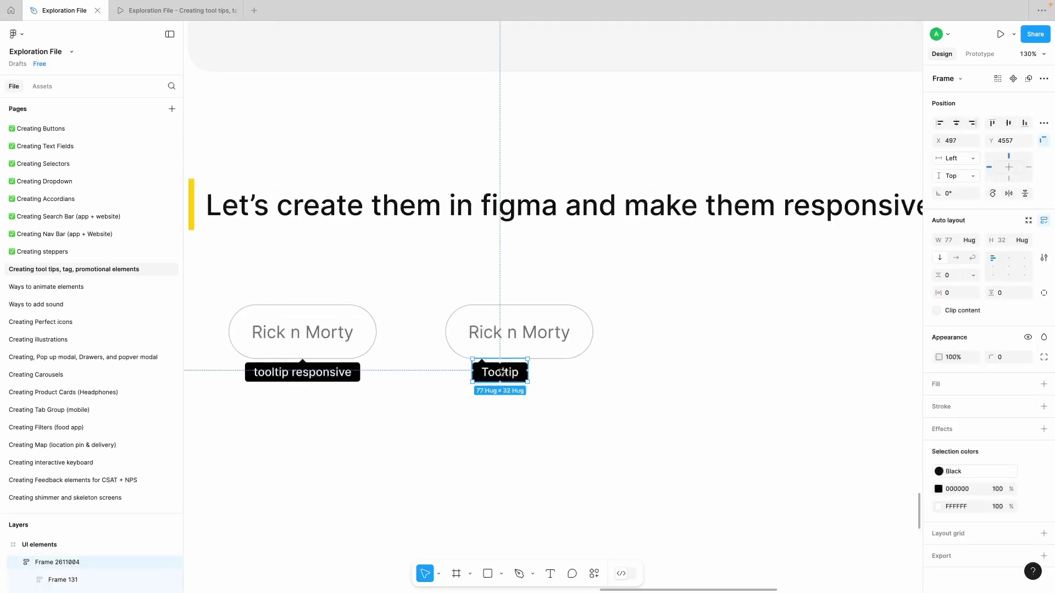
{"action": "left_click", "coordinate": [661, 336]}
{"action": "scroll", "coordinate": [661, 337], "scroll_direction": "right", "scroll_amount": 2}
{"action": "scroll", "coordinate": [662, 337], "scroll_direction": "down", "scroll_amount": 1}
{"action": "left_click", "coordinate": [477, 359]}
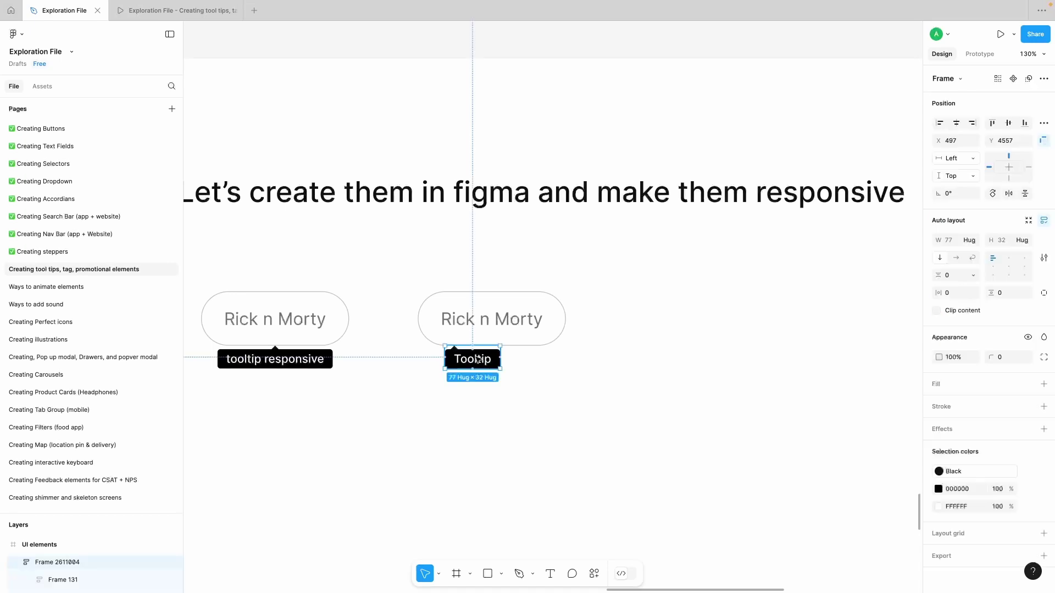
{"action": "scroll", "coordinate": [514, 431], "scroll_direction": "up", "scroll_amount": 3}
{"action": "left_click", "coordinate": [513, 431]}
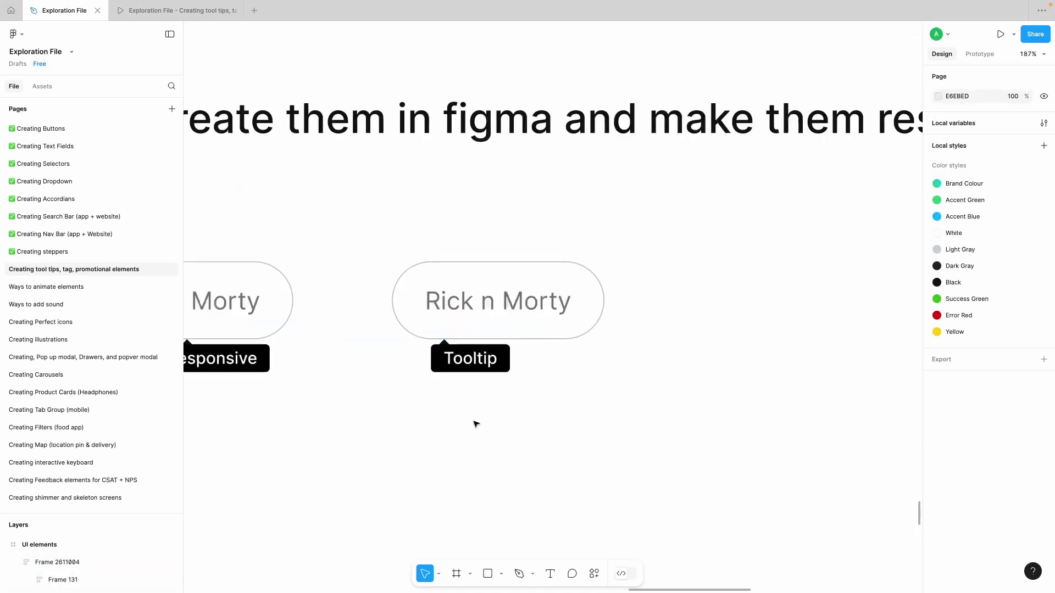
Step: Draw a rectangle about 258 × 77 below the first tooltip example
{"action": "scroll", "coordinate": [476, 424], "scroll_direction": "down", "scroll_amount": 5}
{"action": "key", "text": "r"}
{"action": "left_click_drag", "start_coordinate": [292, 406], "coordinate": [431, 448]}
{"action": "key", "text": "Escape"}
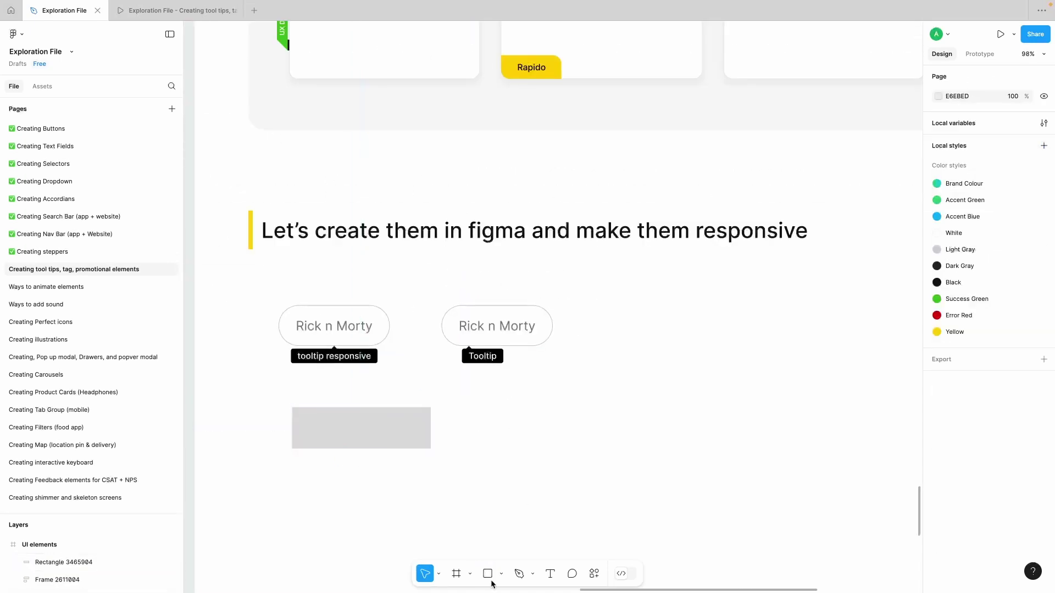
Step: Add the text "Tags" at the centre of the rectangle and wrap both in an auto layout frame
{"action": "left_click", "coordinate": [361, 429]}
{"action": "type", "text": "Tags"}
{"action": "key", "text": "Escape"}
{"action": "left_click", "coordinate": [406, 428], "text": "shift"}
{"action": "left_click", "coordinate": [1043, 221]}
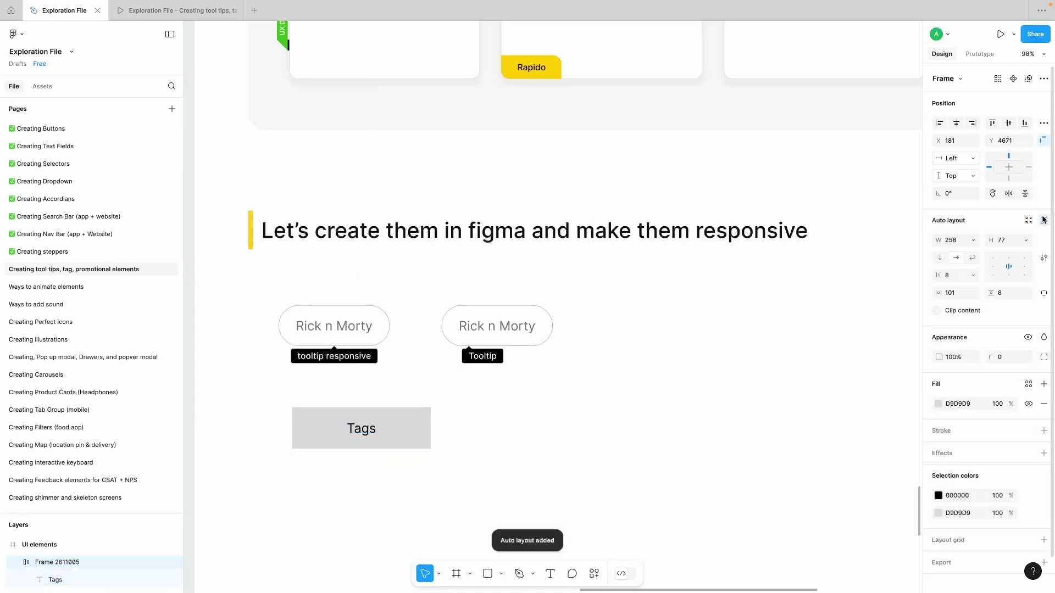
Step: Set the Tags frame's horizontal padding to 24 and make its width and height hug the contents
{"action": "left_click", "coordinate": [957, 294]}
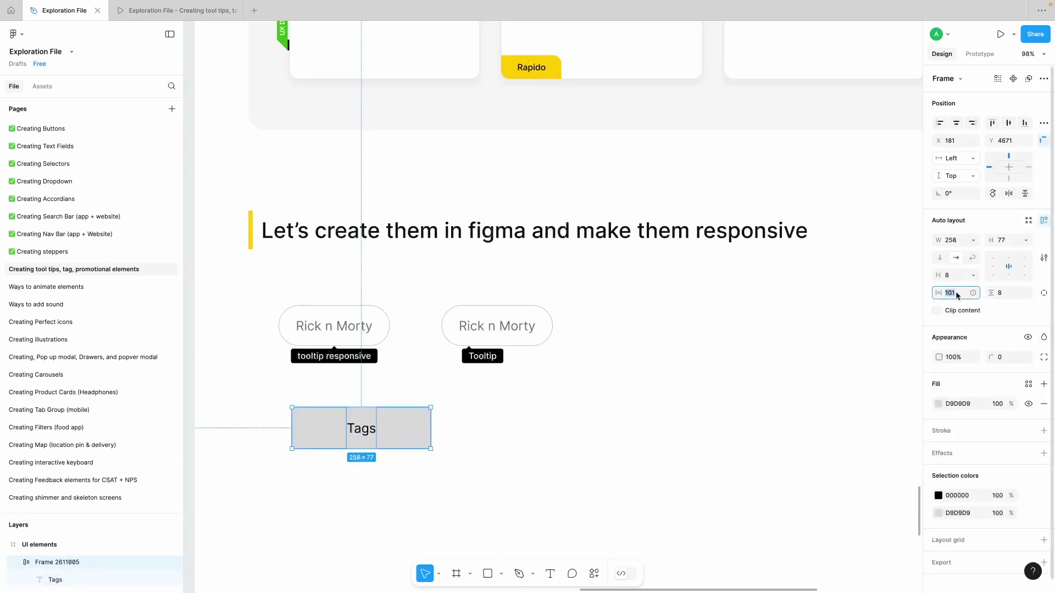
{"action": "left_click", "coordinate": [701, 379]}
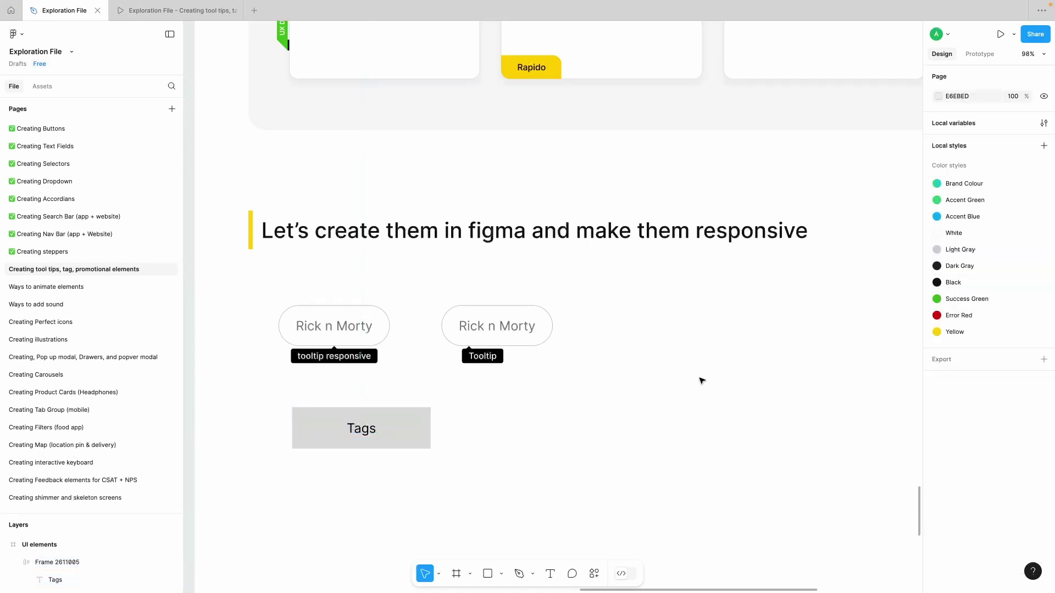
{"action": "left_click", "coordinate": [401, 429]}
{"action": "left_click", "coordinate": [973, 240]}
{"action": "left_click", "coordinate": [975, 253]}
{"action": "left_click", "coordinate": [1025, 240]}
{"action": "left_click", "coordinate": [990, 254]}
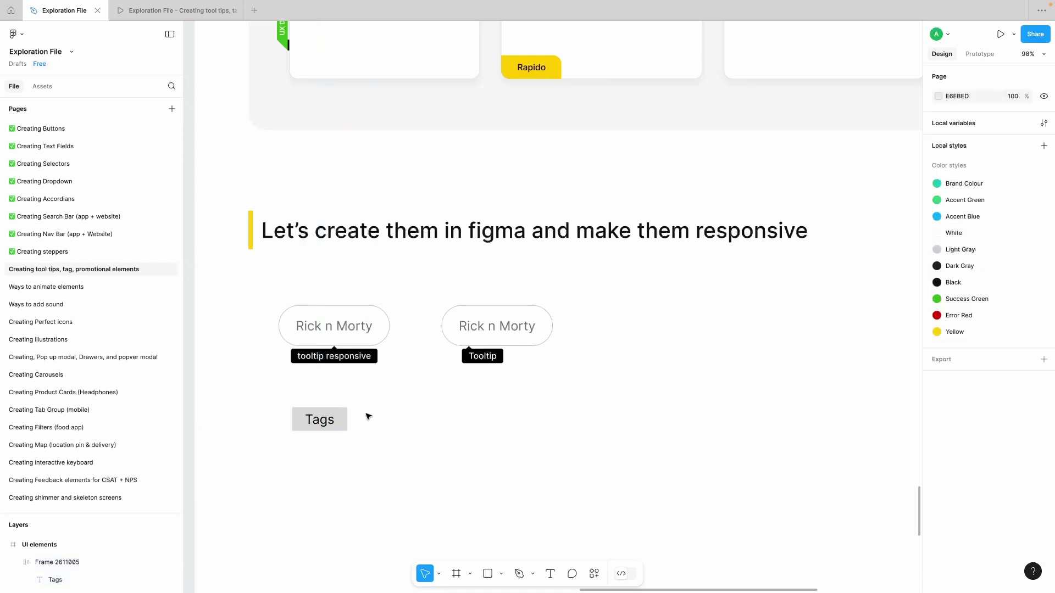
Step: Set the Tags frame's corner radius to 24
{"action": "left_click", "coordinate": [1005, 357]}
{"action": "type", "text": "24"}
{"action": "key", "text": "Return"}
{"action": "left_click", "coordinate": [534, 472]}
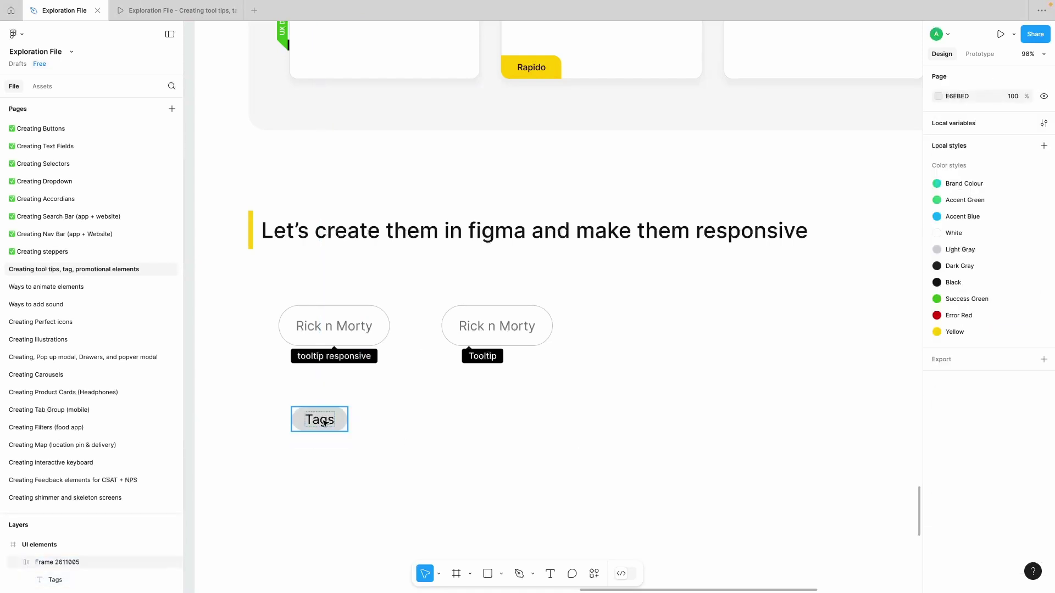
Step: Duplicate the Tags pill to the right with the text "#instagram" and place a second copy of that pill beside it
{"action": "left_click", "coordinate": [324, 421]}
{"action": "key", "text": "Return"}
{"action": "key", "text": "shift+Return"}
{"action": "left_click_drag", "start_coordinate": [318, 425], "coordinate": [552, 420]}
{"action": "type", "text": "am"}
{"action": "left_click", "coordinate": [453, 458]}
Step: Change the last pill's text to "ui ux design" and move it closer to the #instagram pill
{"action": "double_click", "coordinate": [552, 420]}
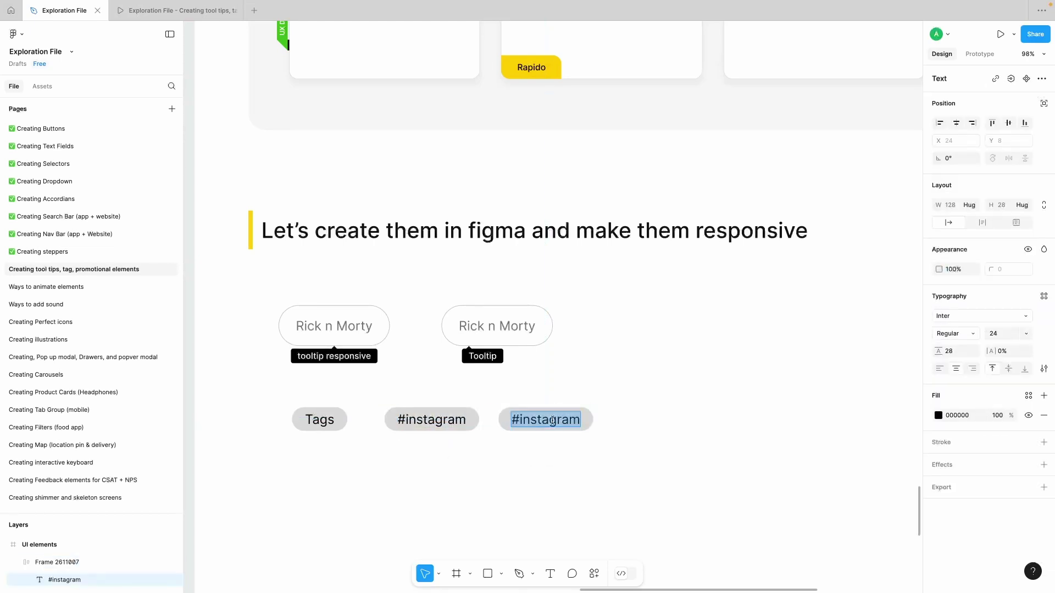
{"action": "type", "text": "ui"}
{"action": "key", "text": "Escape"}
{"action": "key", "text": "Escape"}
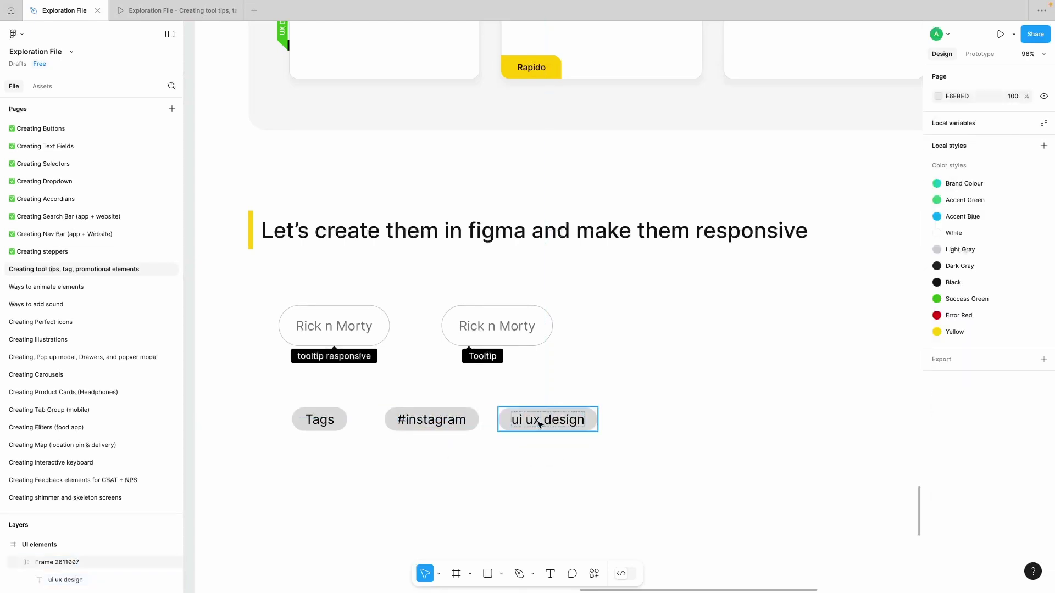
{"action": "left_click_drag", "start_coordinate": [532, 423], "coordinate": [518, 422]}
{"action": "left_click", "coordinate": [492, 485]}
{"action": "scroll", "coordinate": [492, 487], "scroll_direction": "down", "scroll_amount": 1}
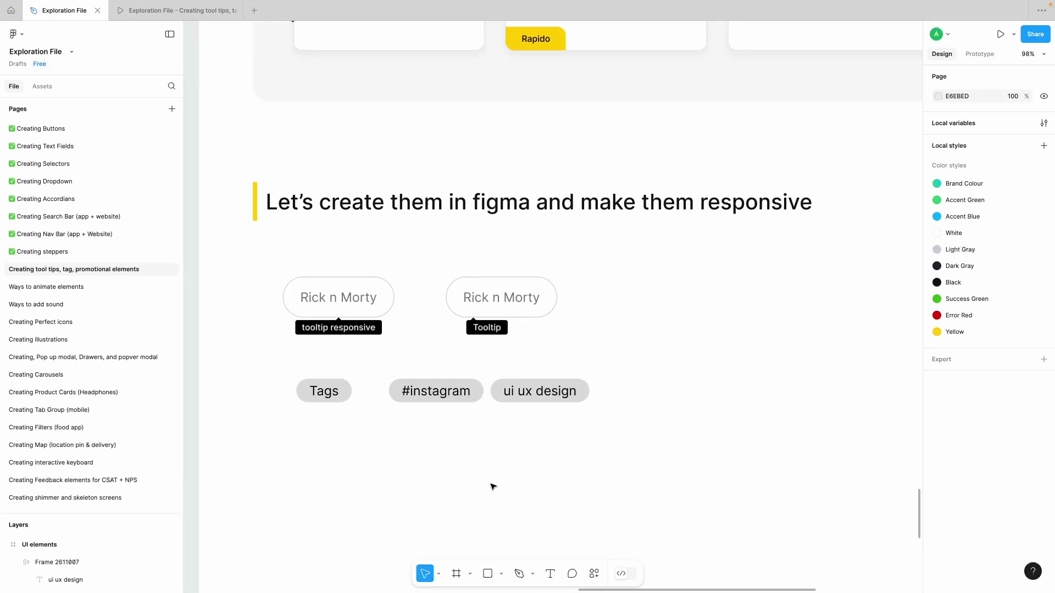
Step: Check the Badges reference and draw a 32 × 32 circle below the Tags pill
{"action": "scroll", "coordinate": [492, 486], "scroll_direction": "up", "scroll_amount": 10}
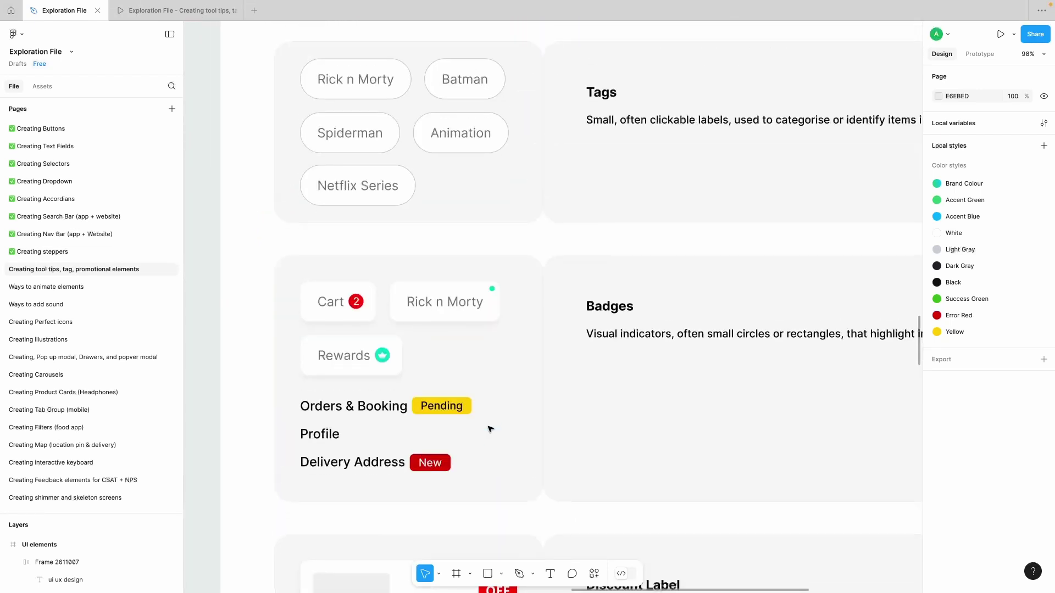
{"action": "scroll", "coordinate": [490, 427], "scroll_direction": "down", "scroll_amount": 10}
{"action": "scroll", "coordinate": [490, 428], "scroll_direction": "up", "scroll_amount": 3}
{"action": "left_click", "coordinate": [501, 574]}
{"action": "left_click", "coordinate": [511, 507]}
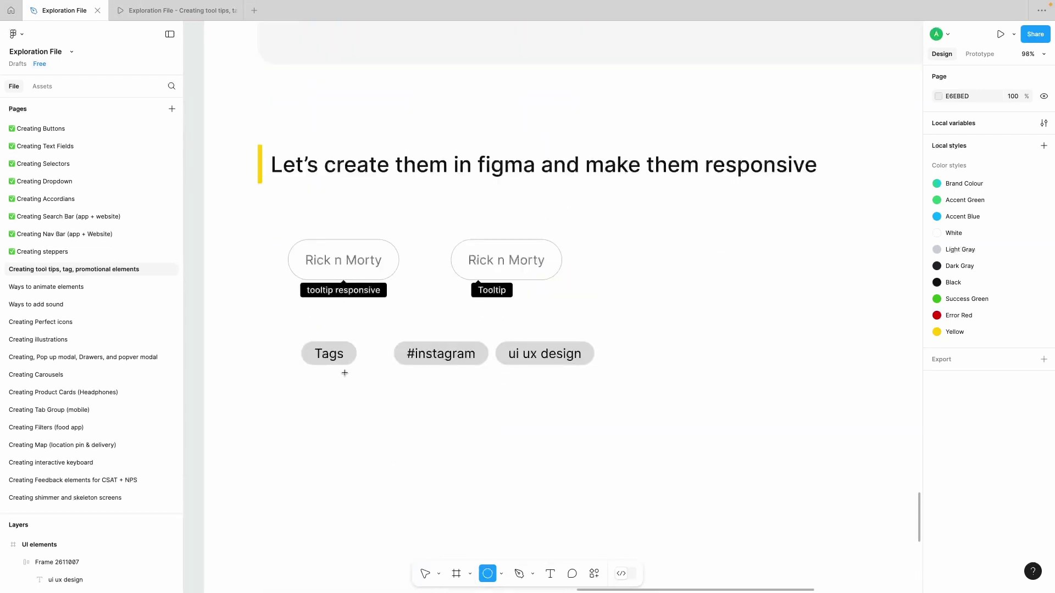
{"action": "left_click_drag", "start_coordinate": [336, 424], "coordinate": [349, 435]}
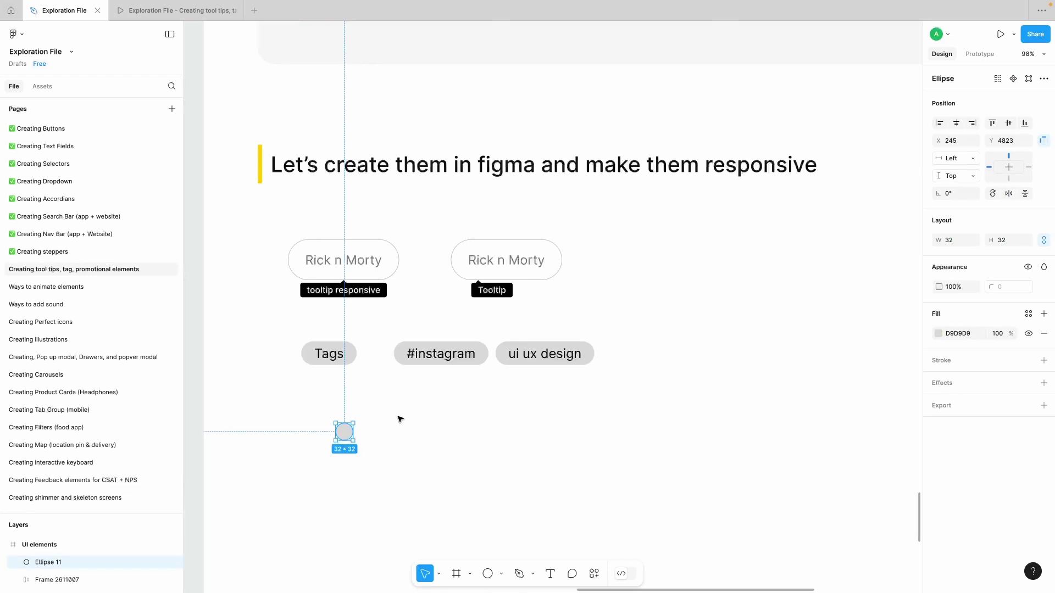
Step: Copy the "Rick n Morty" text from the first tooltip example and place it beside the grey circle
{"action": "double_click", "coordinate": [353, 258]}
{"action": "key", "text": "super+c"}
{"action": "left_click", "coordinate": [384, 478]}
{"action": "scroll", "coordinate": [401, 429], "scroll_direction": "down", "scroll_amount": 1}
{"action": "key", "text": "super+v"}
{"action": "left_click_drag", "start_coordinate": [409, 224], "coordinate": [373, 389]}
{"action": "left_click", "coordinate": [367, 406]}
Step: Duplicate the Rick n Morty text, centre the copy horizontally on the circle, and change it to "1"
{"action": "scroll", "coordinate": [371, 392], "scroll_direction": "up", "scroll_amount": 3}
{"action": "left_click", "coordinate": [338, 389], "text": "shift"}
{"action": "left_click", "coordinate": [388, 407]}
{"action": "left_click", "coordinate": [371, 396]}
{"action": "double_click", "coordinate": [486, 410]}
{"action": "type", "text": "1"}
{"action": "key", "text": "Escape"}
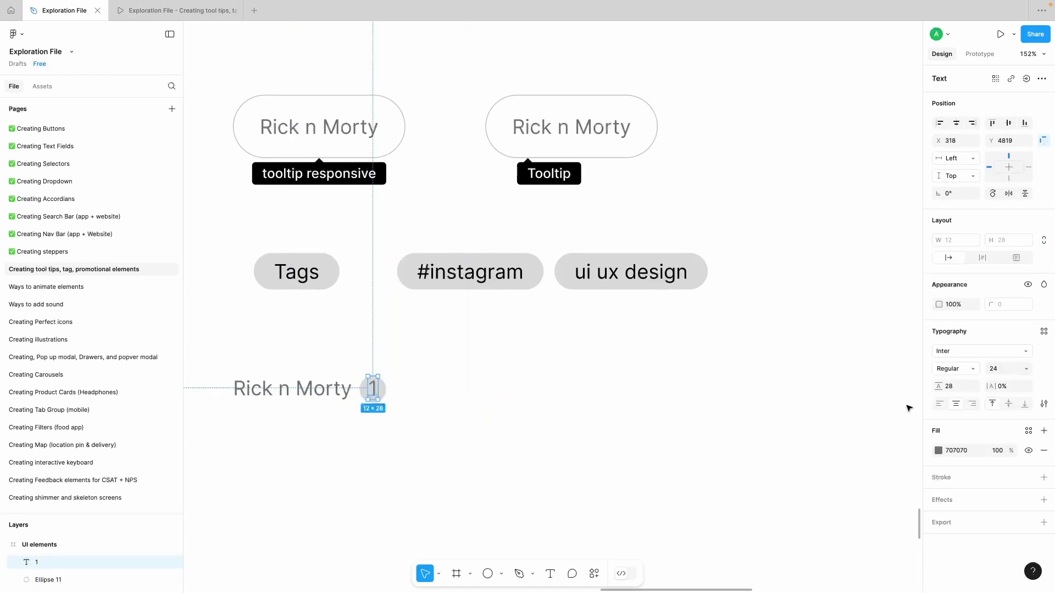
Step: Set the "1" to Medium weight, size 16 and line height 16, and centre it in the circle
{"action": "left_click", "coordinate": [1010, 369]}
{"action": "left_click", "coordinate": [1011, 343]}
{"action": "left_click", "coordinate": [967, 369]}
{"action": "left_click", "coordinate": [962, 392]}
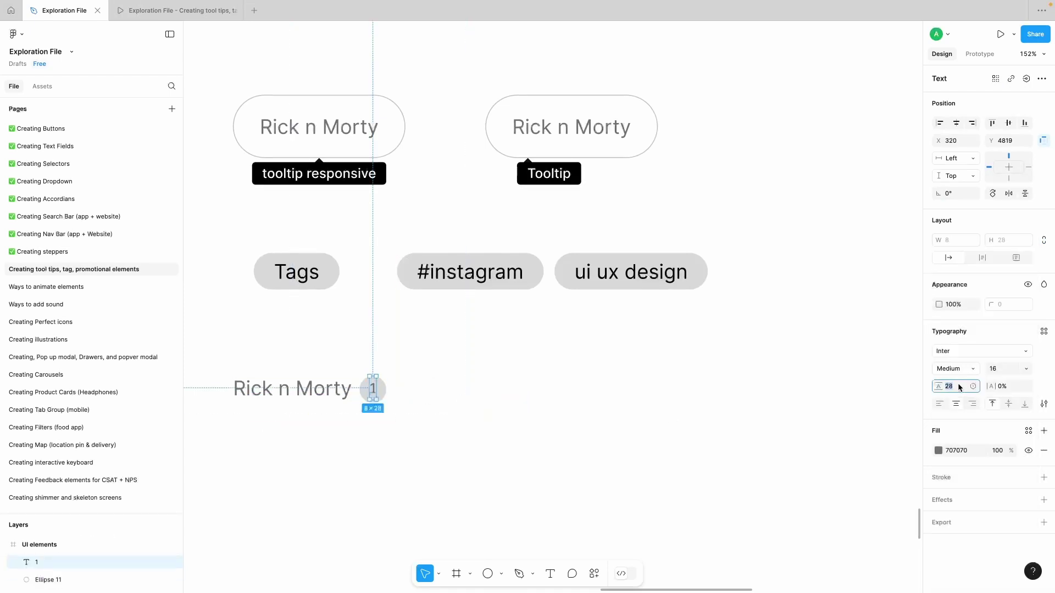
{"action": "scroll", "coordinate": [388, 428], "scroll_direction": "up", "scroll_amount": 5}
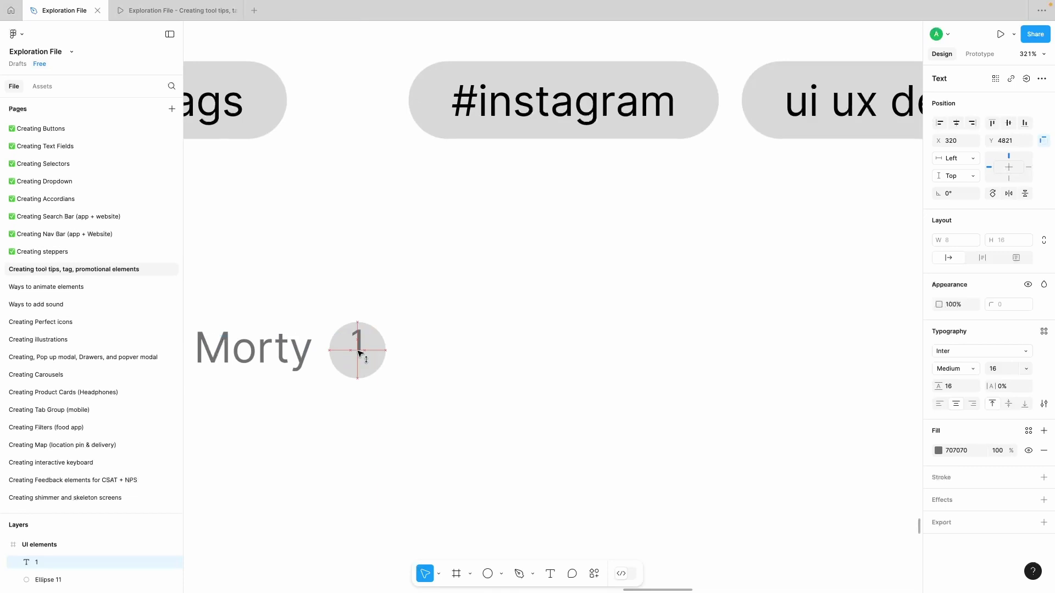
{"action": "scroll", "coordinate": [358, 351], "scroll_direction": "down", "scroll_amount": 5}
Step: Fill the badge circle with the Yellow style and colour its "1" black
{"action": "left_click", "coordinate": [446, 360]}
{"action": "left_click", "coordinate": [1028, 313]}
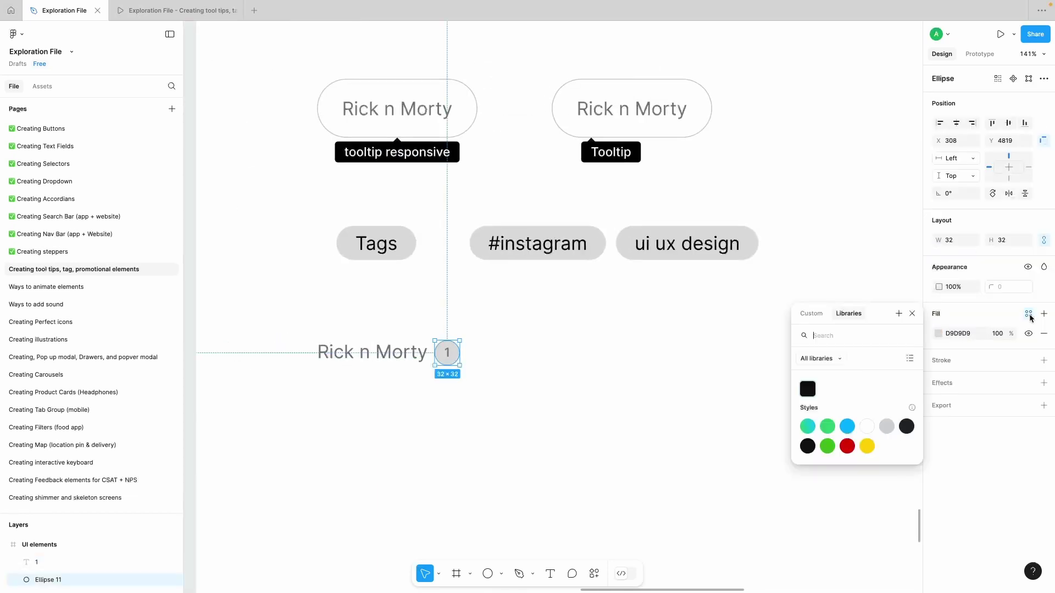
{"action": "left_click", "coordinate": [866, 446]}
{"action": "left_click", "coordinate": [446, 352]}
{"action": "left_click", "coordinate": [938, 453]}
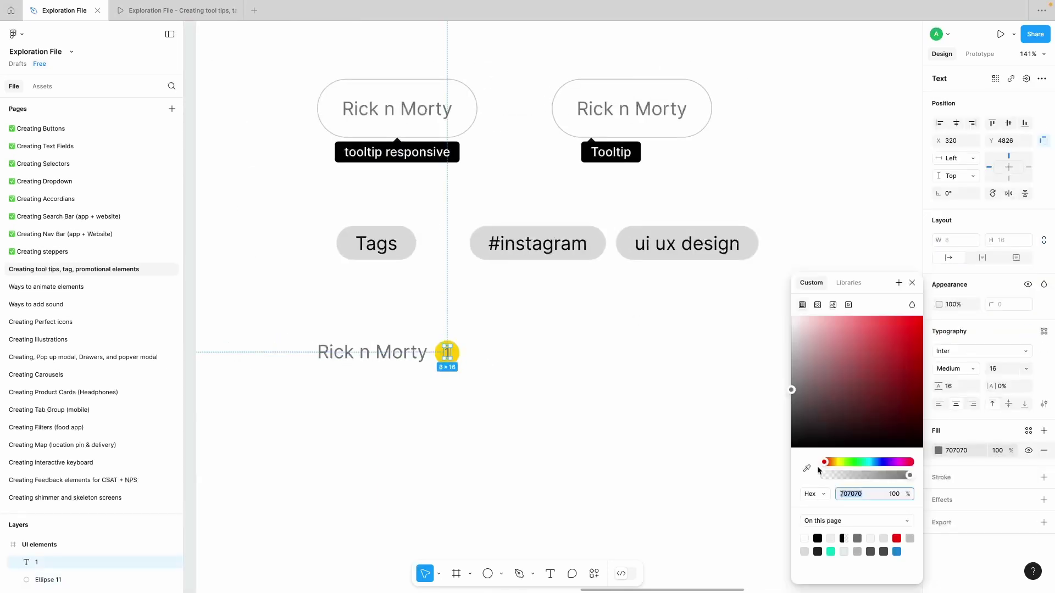
{"action": "left_click", "coordinate": [401, 410]}
Step: Align the Rick n Morty text and the badge on their vertical centres
{"action": "left_click_drag", "start_coordinate": [377, 413], "coordinate": [475, 309]}
{"action": "left_click", "coordinate": [1008, 123]}
{"action": "left_click", "coordinate": [490, 454]}
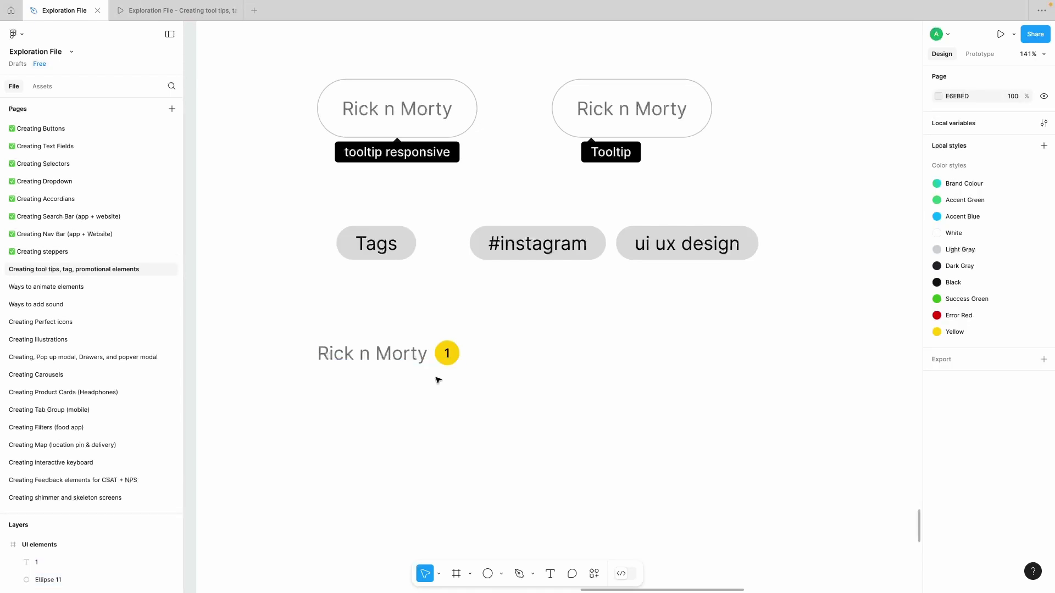
Step: Group the yellow circle with its number and combine the group with the Rick n Morty text in an auto layout frame
{"action": "left_click_drag", "start_coordinate": [435, 378], "coordinate": [478, 314]}
{"action": "key", "text": "super+g"}
{"action": "left_click", "coordinate": [419, 360], "text": "shift"}
{"action": "key", "text": "super+g"}
{"action": "left_click", "coordinate": [1044, 221]}
Step: Test how the badge follows its label by replacing "Rick n Morty" with random letters, and undo the text change
{"action": "double_click", "coordinate": [405, 352]}
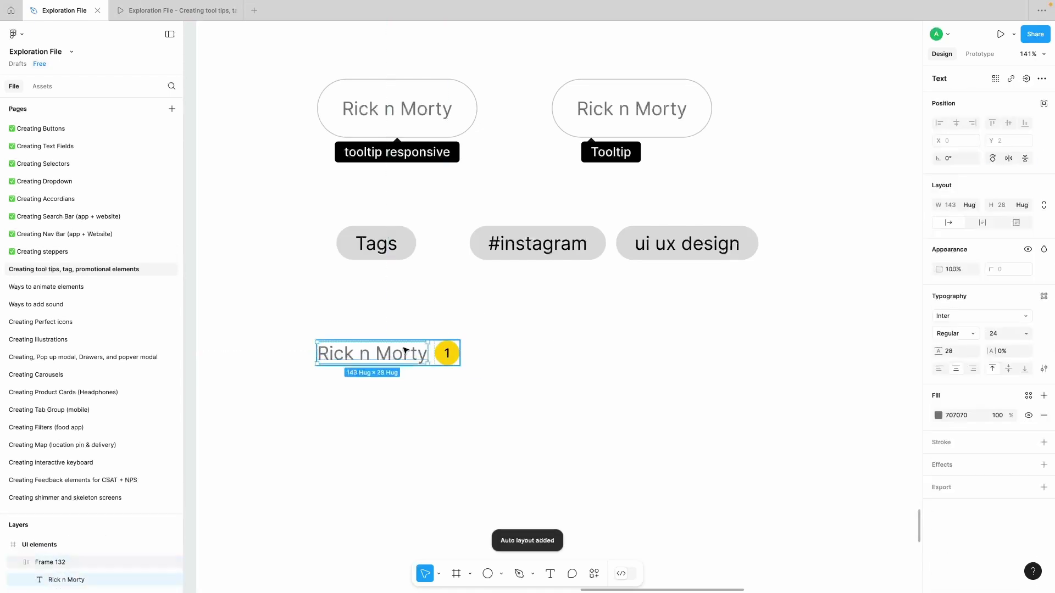
{"action": "key", "text": "Escape"}
{"action": "left_click", "coordinate": [413, 361]}
{"action": "double_click", "coordinate": [413, 361]}
{"action": "type", "text": "hjdgvasughvchgxcvhZ"}
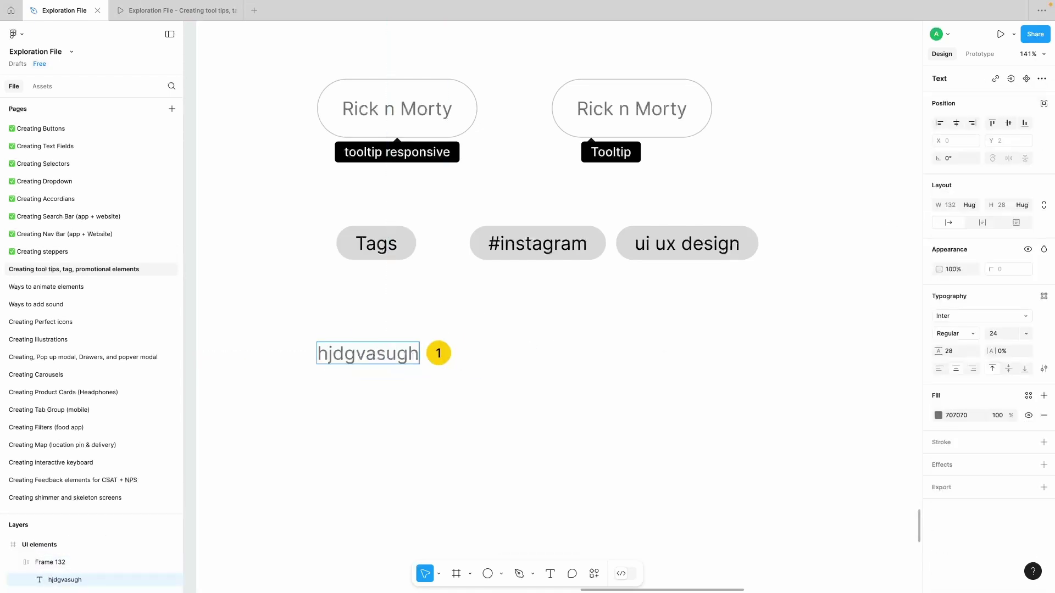
{"action": "key", "text": "Escape"}
{"action": "key", "text": "super+z"}
{"action": "key", "text": "super+z"}
{"action": "key", "text": "super+z"}
Step: Move the Rick n Morty badge row slightly up and to the right
{"action": "scroll", "coordinate": [454, 411], "scroll_direction": "down", "scroll_amount": 1}
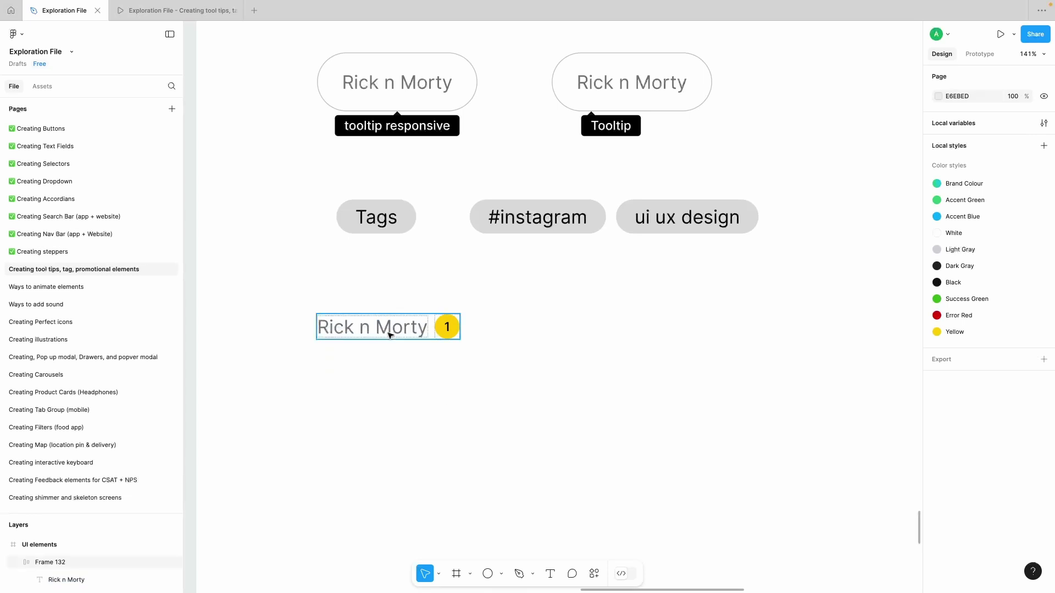
{"action": "left_click_drag", "start_coordinate": [387, 332], "coordinate": [397, 326]}
{"action": "left_click", "coordinate": [388, 359]}
Step: Examine the Badges and Discount Label examples in the reference section above
{"action": "scroll", "coordinate": [388, 359], "scroll_direction": "down", "scroll_amount": 5}
{"action": "scroll", "coordinate": [388, 358], "scroll_direction": "up", "scroll_amount": 12}
{"action": "scroll", "coordinate": [412, 346], "scroll_direction": "down", "scroll_amount": 3}
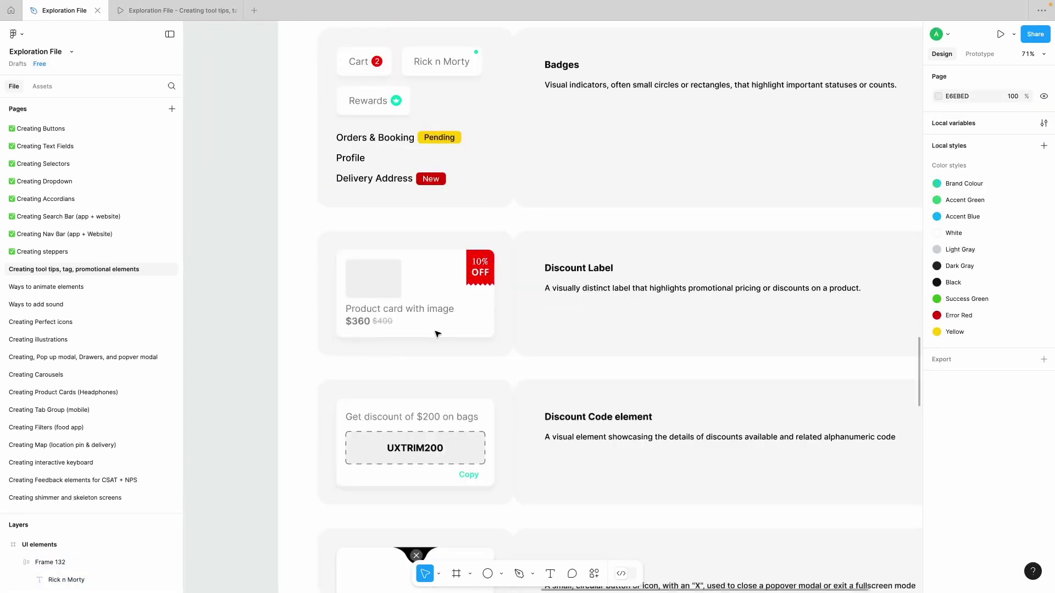
{"action": "scroll", "coordinate": [469, 286], "scroll_direction": "up", "scroll_amount": 5}
{"action": "scroll", "coordinate": [470, 286], "scroll_direction": "down", "scroll_amount": 5}
{"action": "scroll", "coordinate": [536, 287], "scroll_direction": "up", "scroll_amount": 5}
Step: Draw a vertical line about 58.5 long with the Pen tool below the badge row, starting at X 174, Y 4910
{"action": "scroll", "coordinate": [358, 313], "scroll_direction": "up", "scroll_amount": 6}
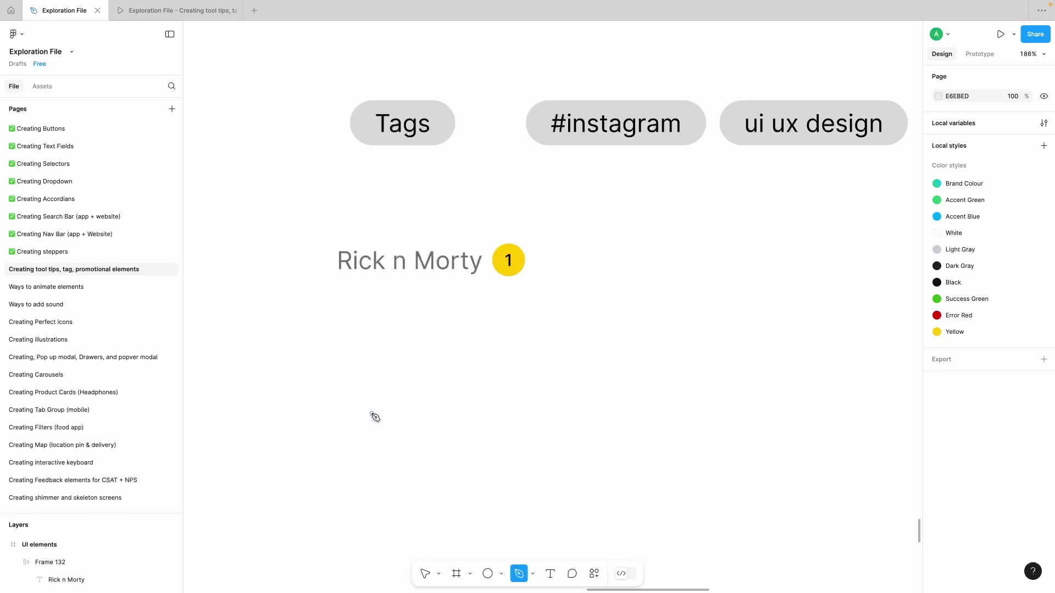
{"action": "scroll", "coordinate": [375, 418], "scroll_direction": "up", "scroll_amount": 3}
{"action": "scroll", "coordinate": [364, 413], "scroll_direction": "up", "scroll_amount": 3}
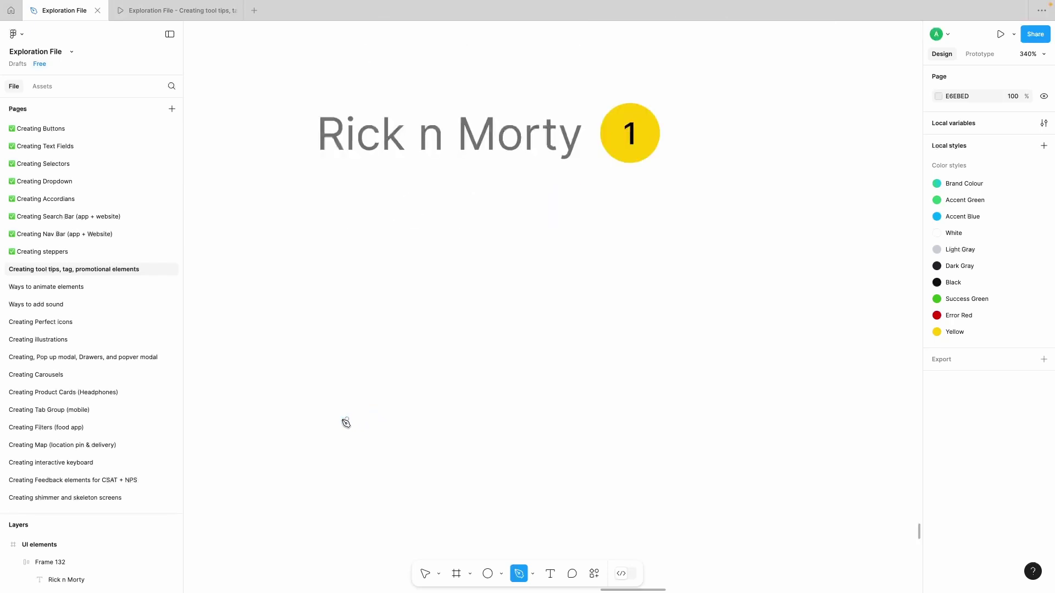
{"action": "left_click", "coordinate": [327, 288]}
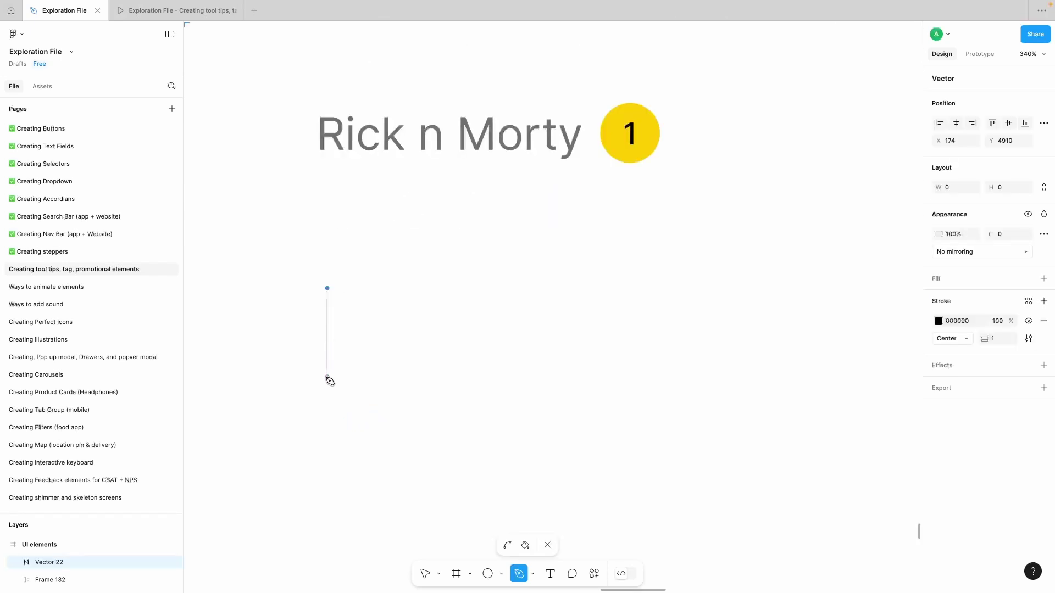
{"action": "left_click", "coordinate": [330, 397]}
Step: Continue the path from the line's lower end as a zigzag to X 255, with nine peaks 9 wide and 4.5 high
{"action": "scroll", "coordinate": [330, 396], "scroll_direction": "up", "scroll_amount": 6}
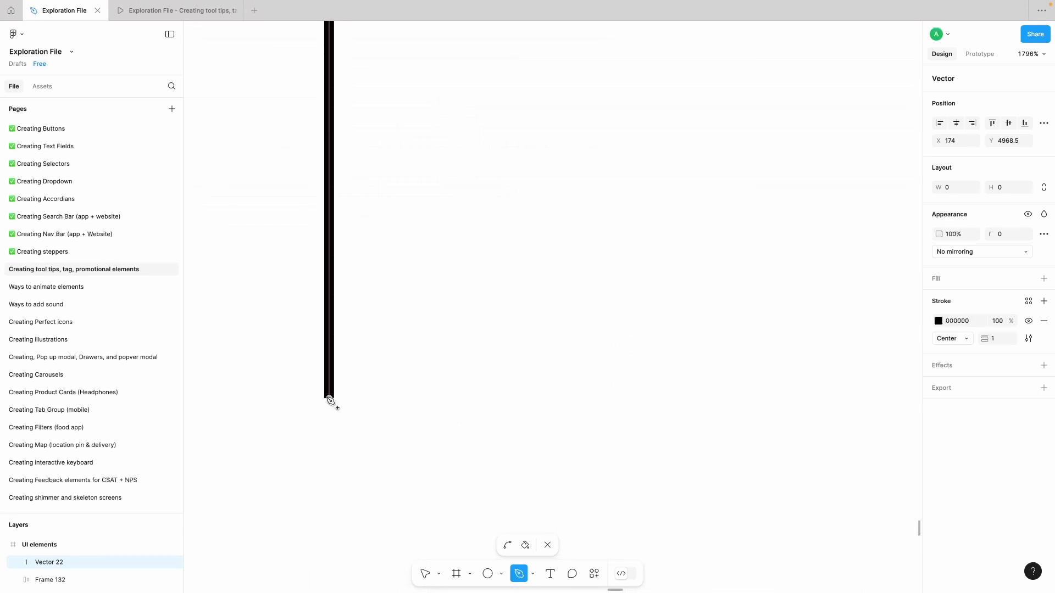
{"action": "scroll", "coordinate": [331, 399], "scroll_direction": "down", "scroll_amount": 1}
{"action": "scroll", "coordinate": [330, 400], "scroll_direction": "left", "scroll_amount": 1}
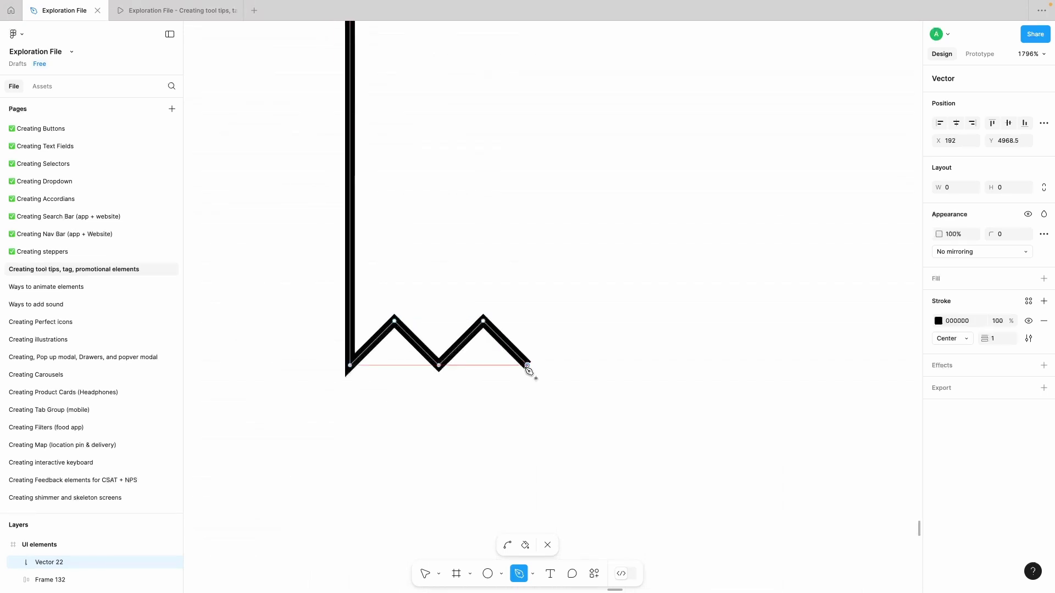
{"action": "left_click", "coordinate": [705, 366]}
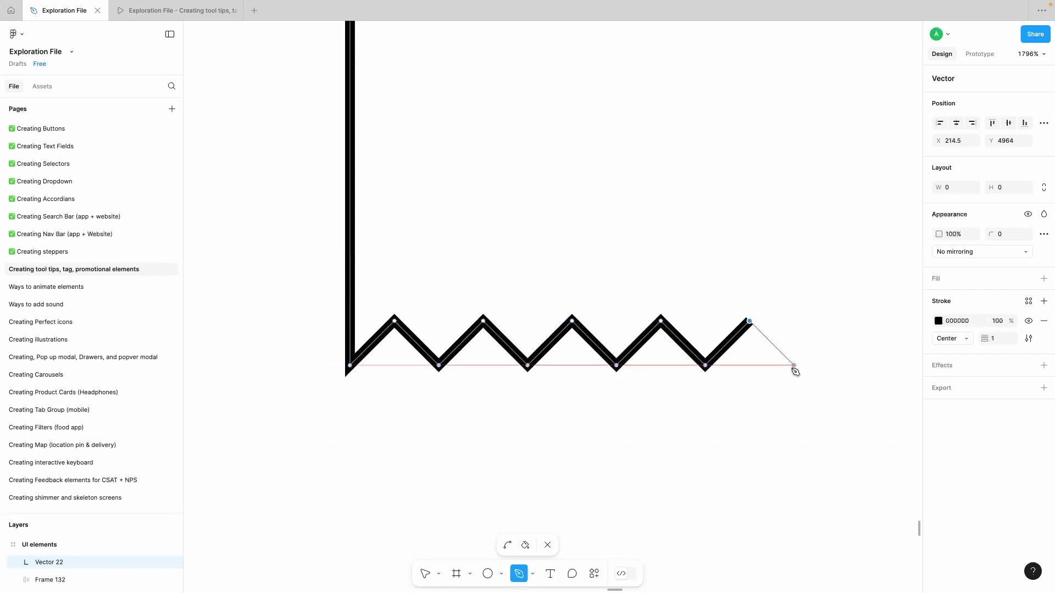
{"action": "scroll", "coordinate": [835, 325], "scroll_direction": "right", "scroll_amount": 3}
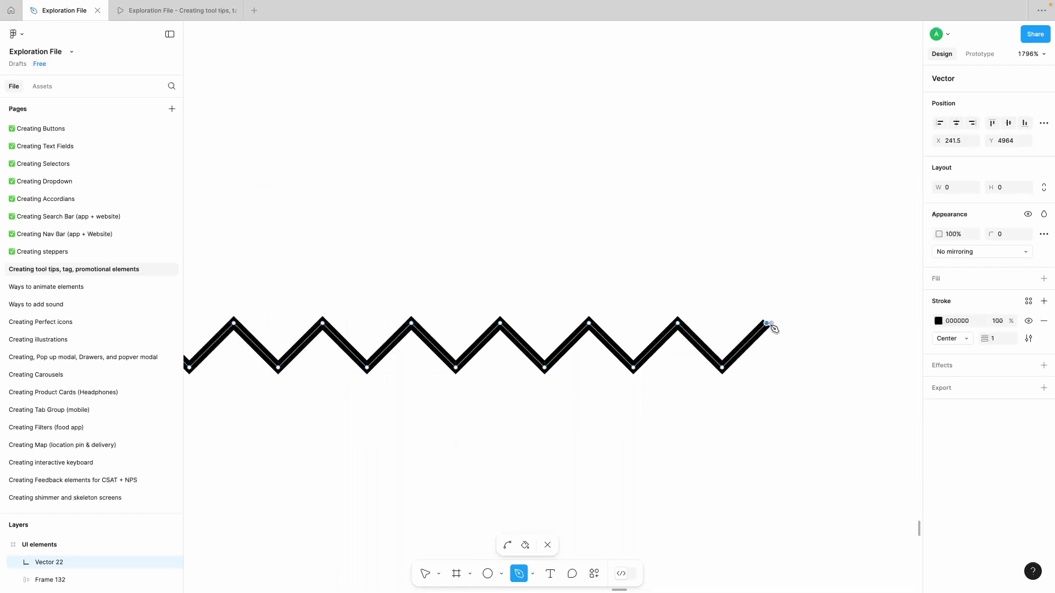
{"action": "left_click", "coordinate": [810, 367]}
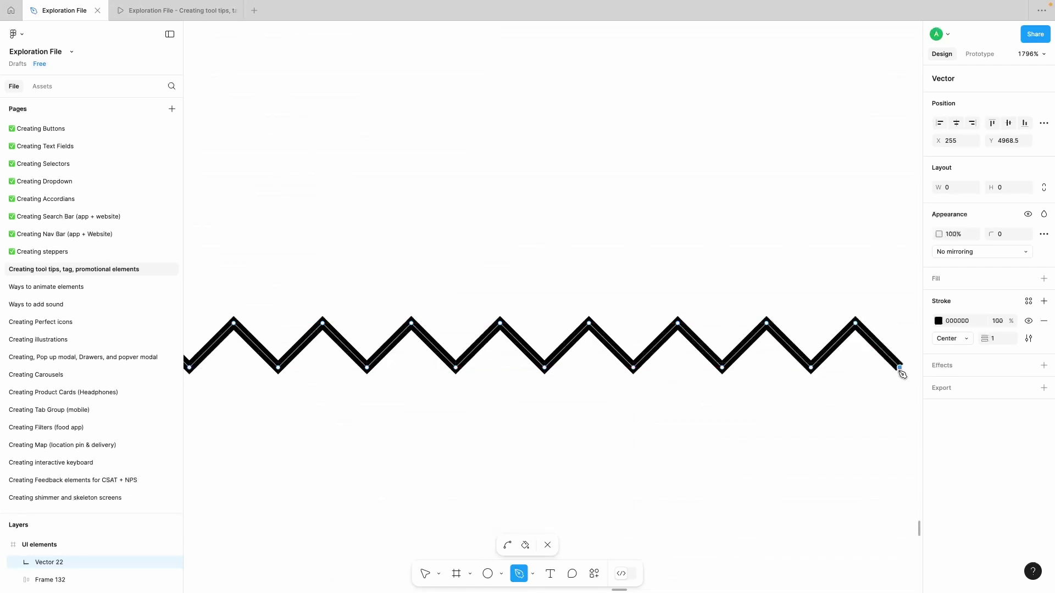
Step: Draw the label's right edge up to Y 4910 and close the path at its starting point
{"action": "scroll", "coordinate": [902, 374], "scroll_direction": "down", "scroll_amount": 5}
{"action": "left_click", "coordinate": [752, 166]}
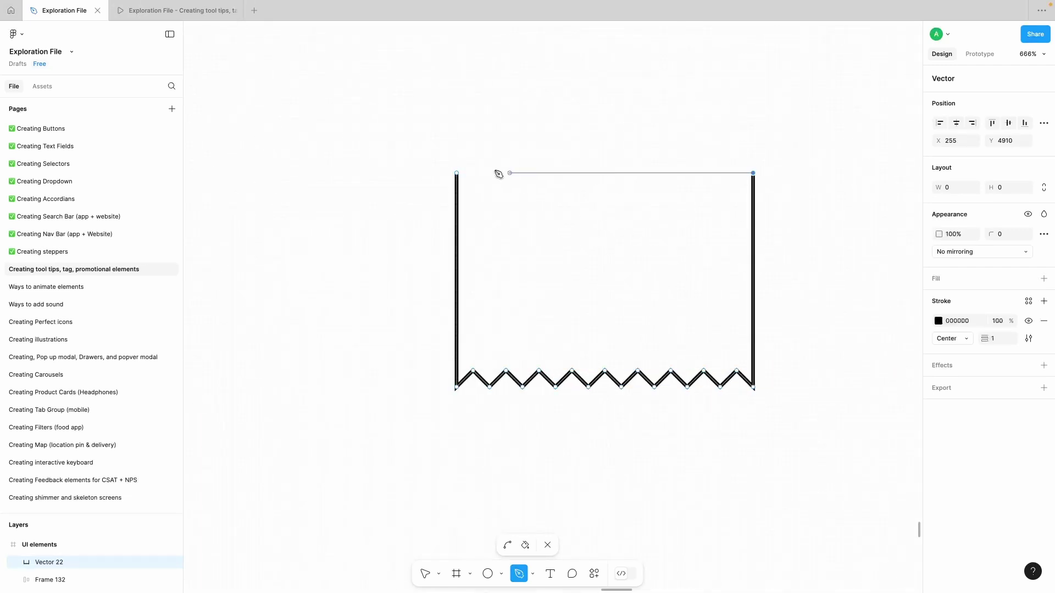
{"action": "left_click", "coordinate": [456, 173]}
Step: Remove the zigzag label's stroke, fill the shape with the Accent Blue style, and leave the Pen tool
{"action": "left_click", "coordinate": [1042, 324]}
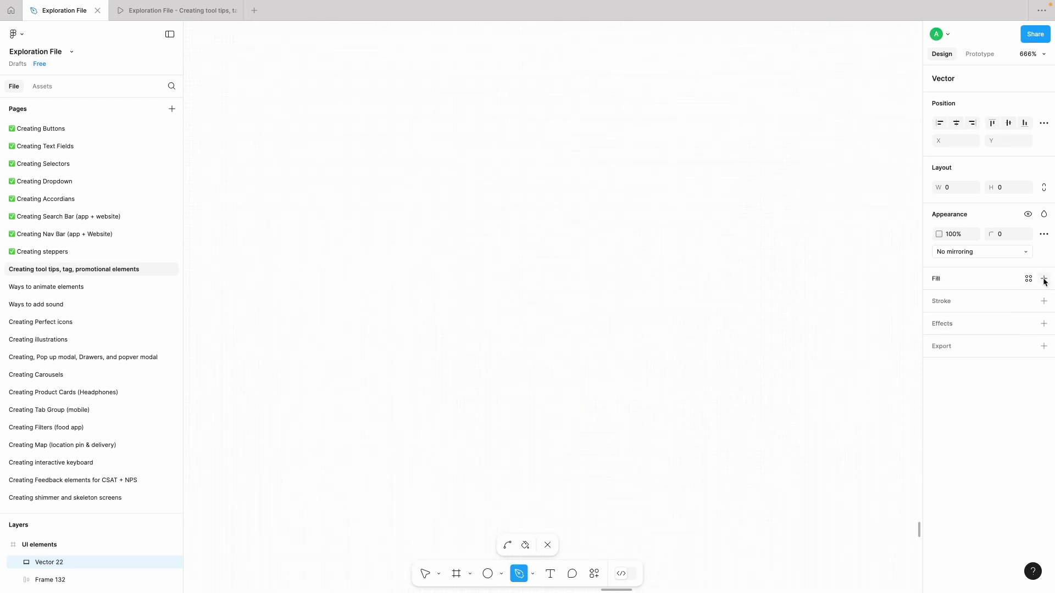
{"action": "left_click", "coordinate": [1044, 278]}
{"action": "left_click", "coordinate": [938, 298]}
{"action": "left_click", "coordinate": [847, 388]}
{"action": "left_click", "coordinate": [424, 577]}
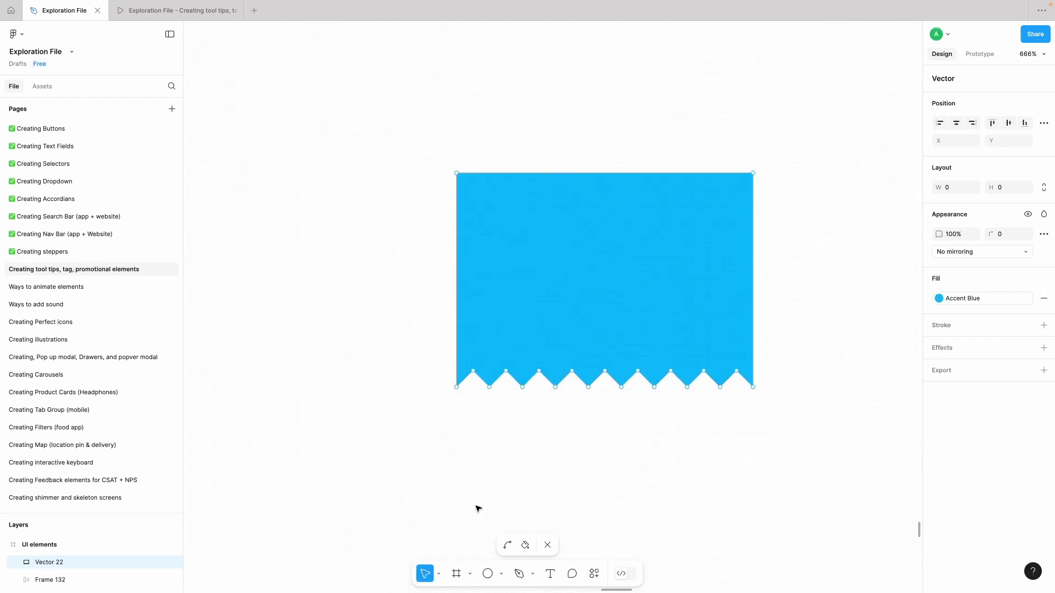
Step: Add white 24-point text reading "100%" on the blue zigzag label
{"action": "scroll", "coordinate": [498, 460], "scroll_direction": "down", "scroll_amount": 5}
{"action": "double_click", "coordinate": [638, 419]}
{"action": "left_click", "coordinate": [549, 574]}
{"action": "scroll", "coordinate": [505, 372], "scroll_direction": "up", "scroll_amount": 5}
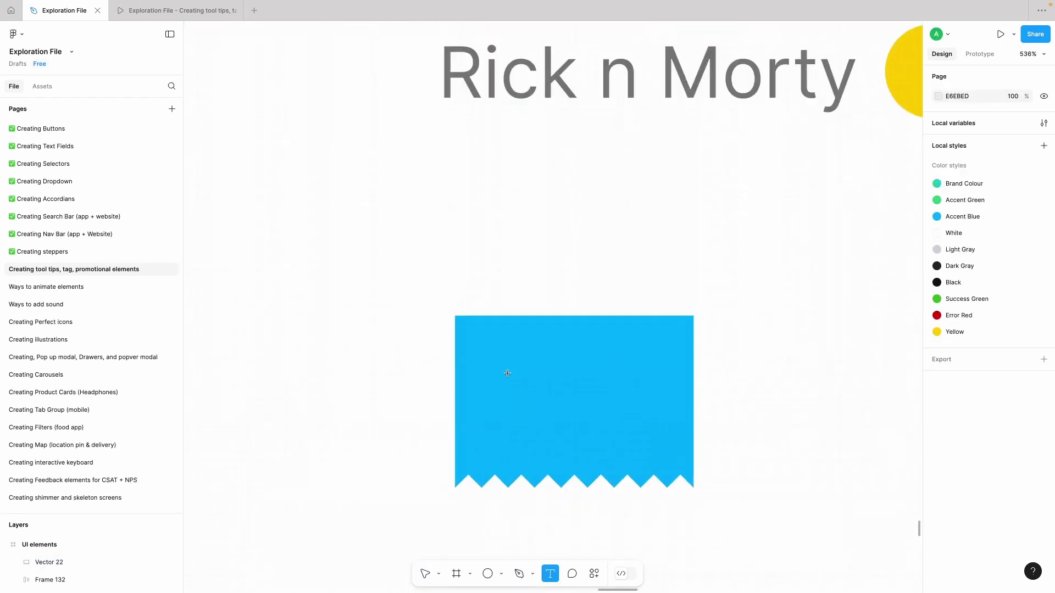
{"action": "left_click", "coordinate": [506, 375]}
{"action": "type", "text": "100%"}
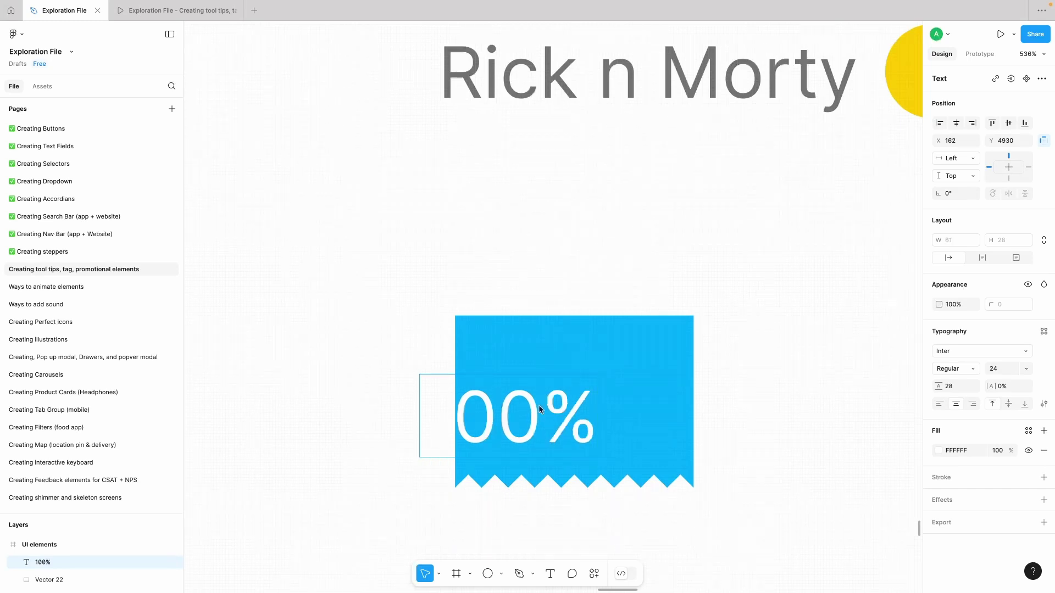
Step: Place the "100%" text inside the label and duplicate it underneath, changing the copy's wording to "Pure"
{"action": "left_click_drag", "start_coordinate": [525, 423], "coordinate": [582, 449]}
{"action": "double_click", "coordinate": [582, 449]}
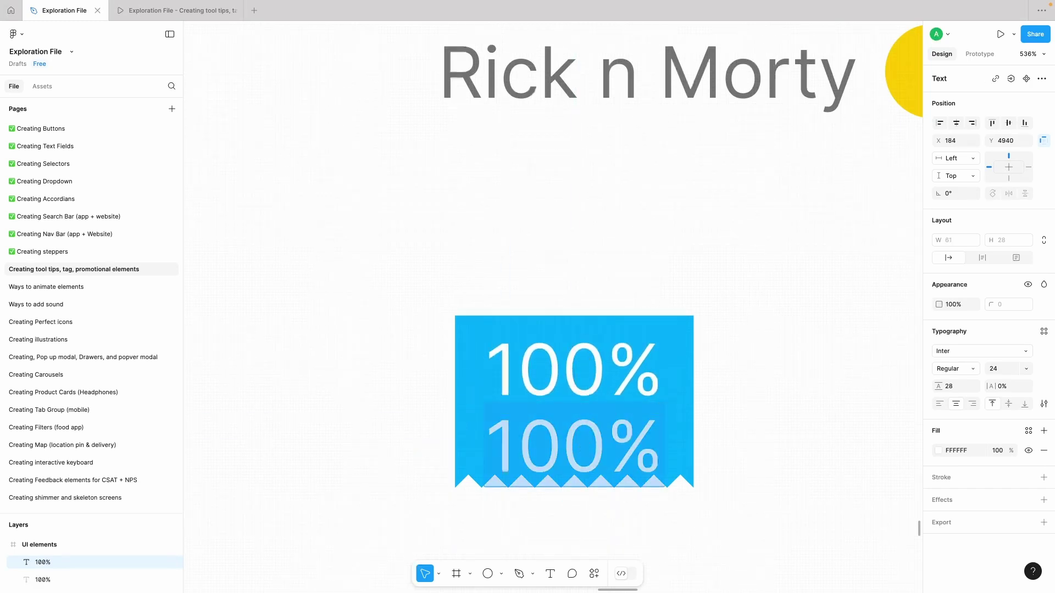
{"action": "type", "text": "Pure"}
{"action": "left_click", "coordinate": [772, 435]}
Step: Nudge the "Pure" line closer to "100%", and shift both text lines slightly upward within the label
{"action": "left_click", "coordinate": [561, 452]}
{"action": "key", "text": "Up"}
{"action": "key", "text": "Up"}
{"action": "key", "text": "Up"}
{"action": "key", "text": "Up"}
{"action": "left_click", "coordinate": [565, 374], "text": "shift"}
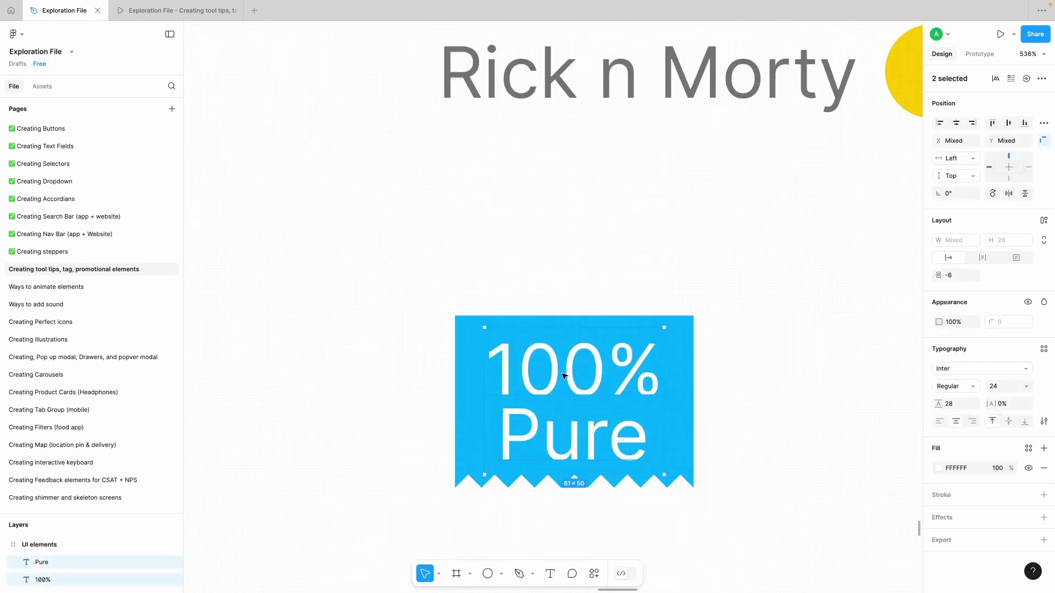
{"action": "key", "text": "Up"}
{"action": "key", "text": "Up"}
{"action": "left_click", "coordinate": [764, 368]}
{"action": "scroll", "coordinate": [764, 367], "scroll_direction": "down", "scroll_amount": 3}
{"action": "scroll", "coordinate": [765, 368], "scroll_direction": "up", "scroll_amount": 2}
Step: Raise the top edge of the zigzag label's shape and round its two top corners
{"action": "left_click", "coordinate": [600, 349]}
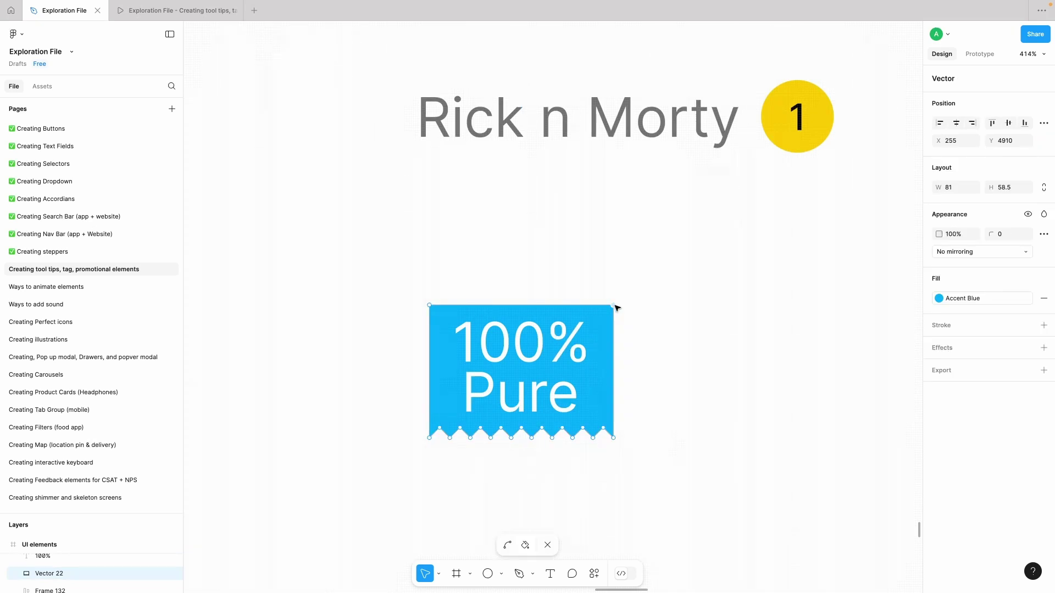
{"action": "key", "text": "Return"}
{"action": "key", "text": "Return"}
{"action": "key", "text": "Return"}
{"action": "key", "text": "Escape"}
{"action": "double_click", "coordinate": [605, 348]}
{"action": "left_click_drag", "start_coordinate": [638, 271], "coordinate": [376, 321]}
{"action": "key", "text": "shift+Up"}
{"action": "key", "text": "Escape"}
{"action": "key", "text": "Escape"}
Step: Nudge the "100%" and "Pure" lines up together so they sit better in the taller label
{"action": "left_click", "coordinate": [516, 345]}
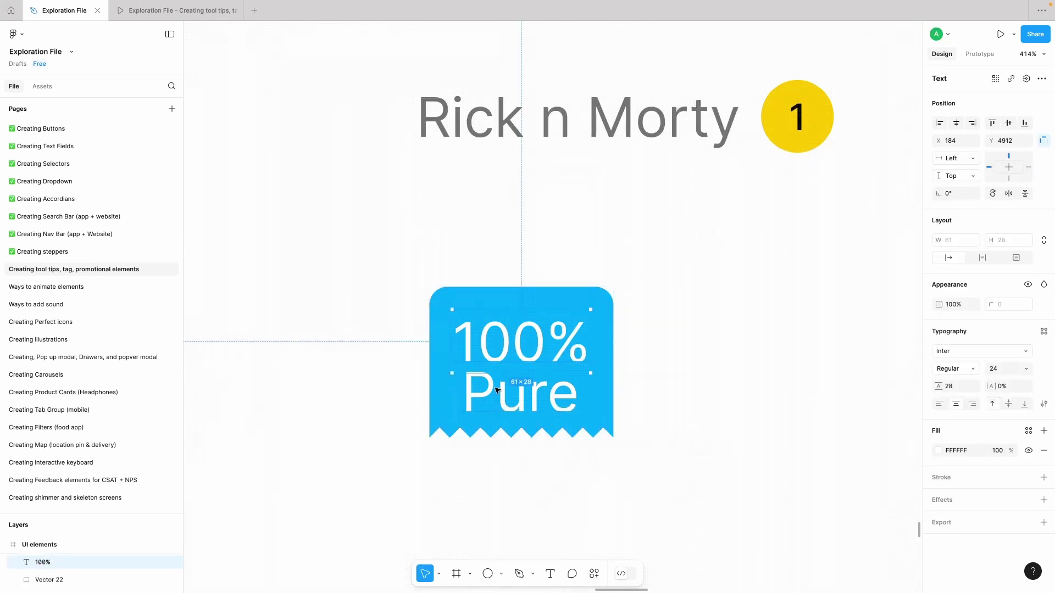
{"action": "left_click", "coordinate": [497, 390], "text": "shift"}
{"action": "key", "text": "Up"}
{"action": "key", "text": "Up"}
{"action": "left_click", "coordinate": [722, 384]}
Step: Examine the reference ribbon labels and the UXTRIM200 discount code element elsewhere on the page
{"action": "scroll", "coordinate": [723, 384], "scroll_direction": "down", "scroll_amount": 4}
{"action": "scroll", "coordinate": [699, 386], "scroll_direction": "right", "scroll_amount": 2}
{"action": "scroll", "coordinate": [698, 388], "scroll_direction": "down", "scroll_amount": 3}
{"action": "scroll", "coordinate": [698, 387], "scroll_direction": "up", "scroll_amount": 6}
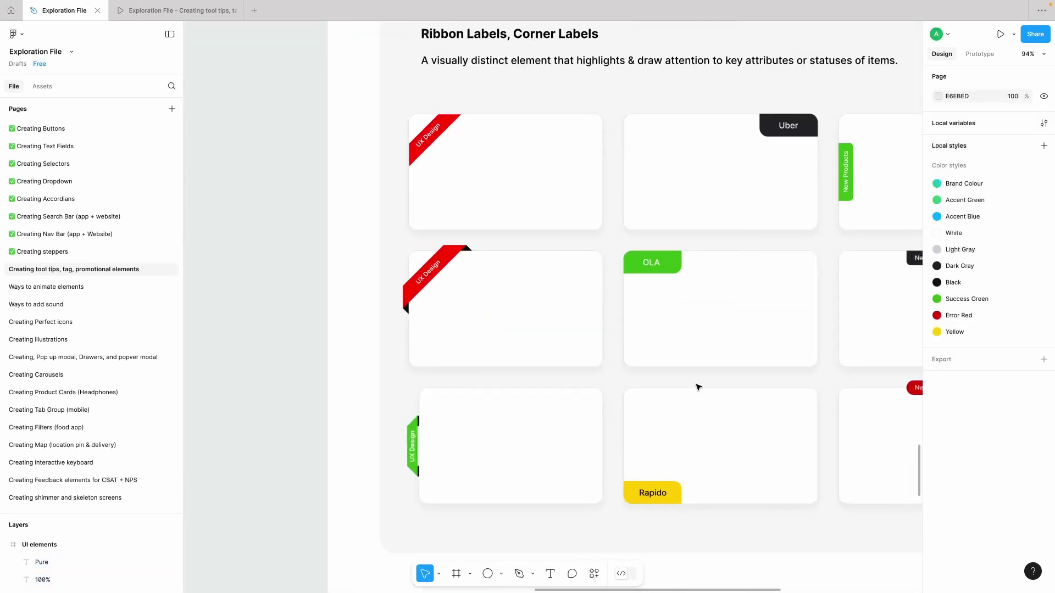
{"action": "scroll", "coordinate": [698, 387], "scroll_direction": "up", "scroll_amount": 10}
{"action": "scroll", "coordinate": [698, 387], "scroll_direction": "right", "scroll_amount": 2}
{"action": "left_click", "coordinate": [467, 315]}
{"action": "scroll", "coordinate": [469, 316], "scroll_direction": "down", "scroll_amount": 10}
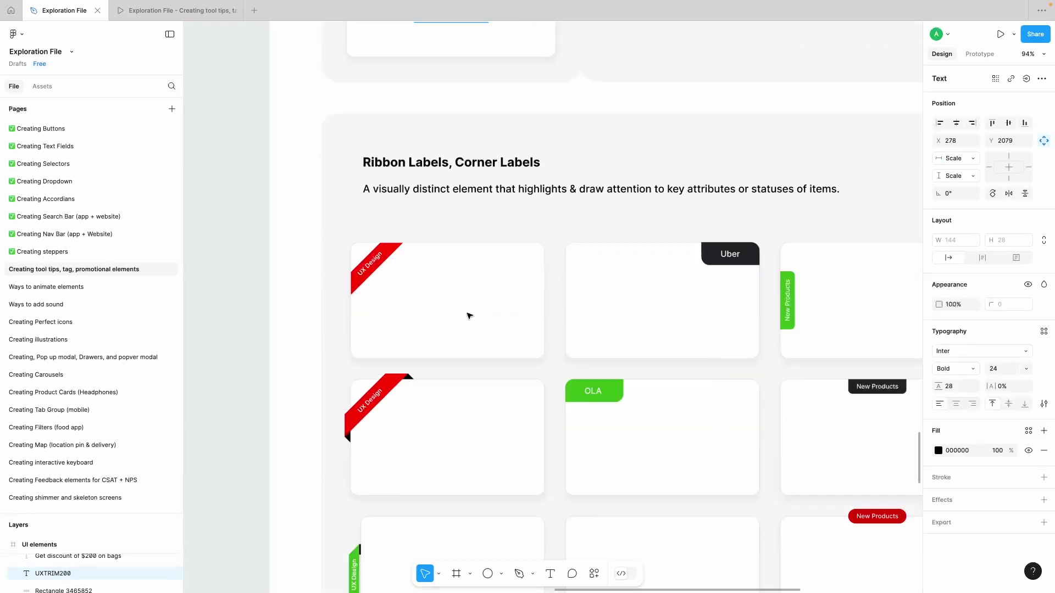
{"action": "scroll", "coordinate": [468, 316], "scroll_direction": "up", "scroll_amount": 10}
Step: Draw a rectangle about 204 by 66 beside the "100% Pure" label and set its corner radius to 8
{"action": "key", "text": "t"}
{"action": "scroll", "coordinate": [447, 494], "scroll_direction": "up", "scroll_amount": 5, "text": "ctrl"}
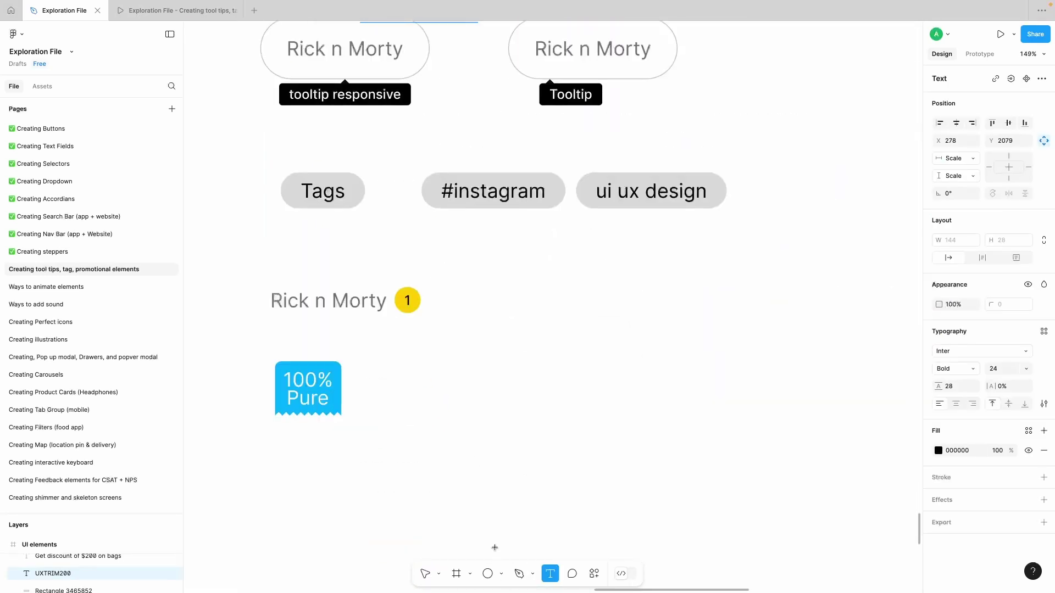
{"action": "left_click", "coordinate": [501, 574]}
{"action": "left_click", "coordinate": [506, 465]}
{"action": "left_click_drag", "start_coordinate": [421, 362], "coordinate": [590, 416]}
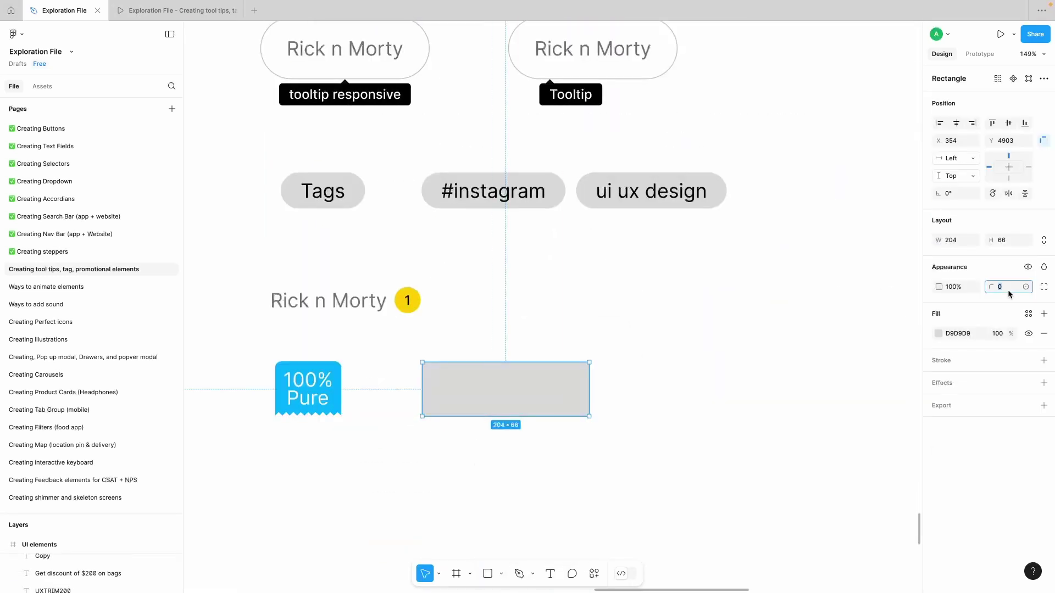
{"action": "type", "text": "16"}
{"action": "key", "text": "Return"}
Step: Lighten the rectangle's fill to ECECEC and add a black stroke in the Dash style
{"action": "left_click", "coordinate": [939, 333]}
{"action": "left_click_drag", "start_coordinate": [797, 333], "coordinate": [786, 328]}
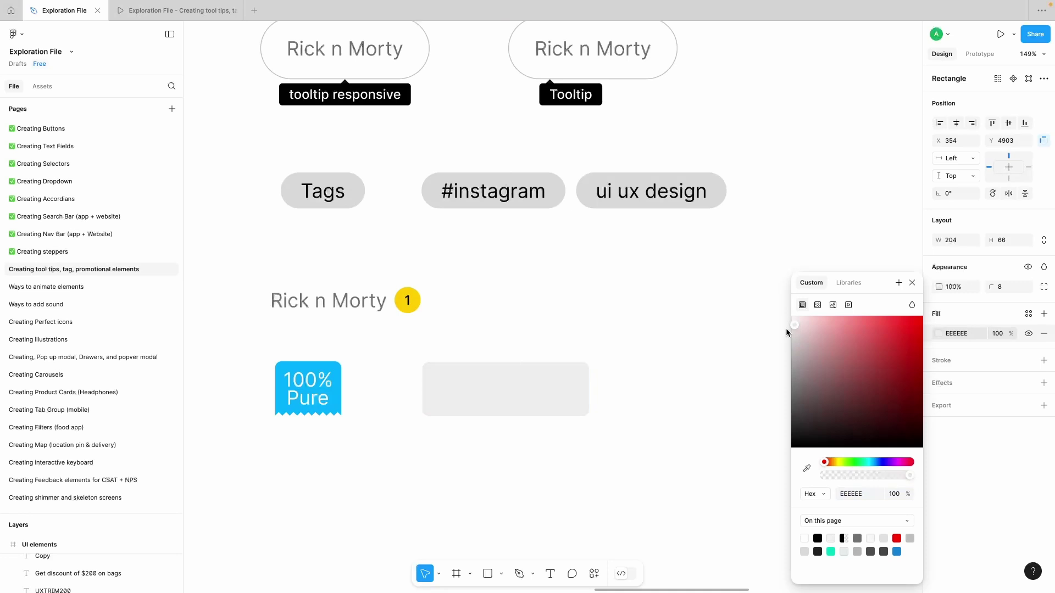
{"action": "left_click", "coordinate": [1043, 360]}
{"action": "left_click", "coordinate": [1027, 399]}
{"action": "left_click", "coordinate": [881, 425]}
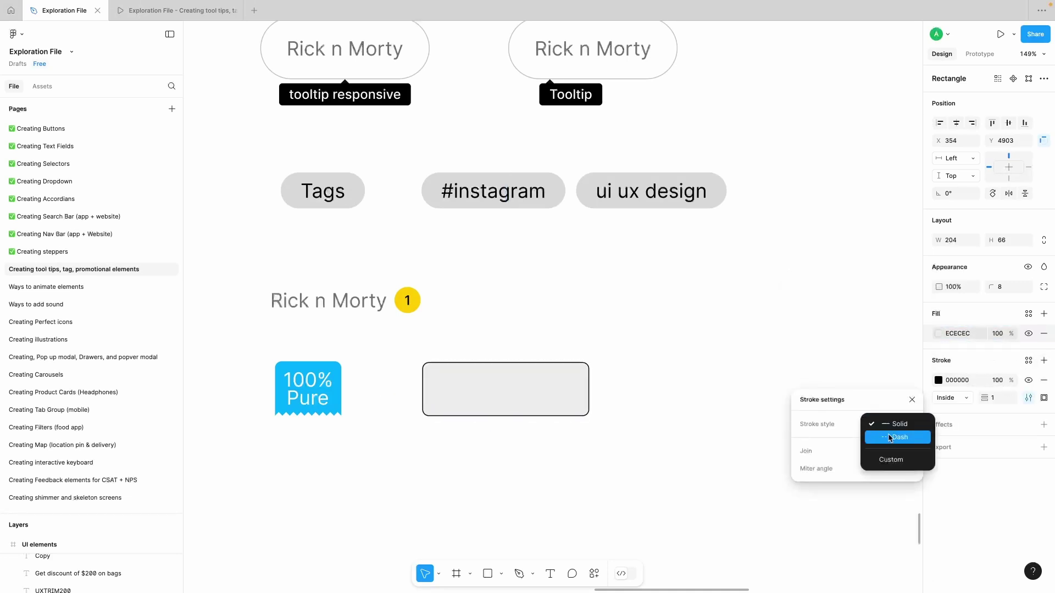
{"action": "left_click", "coordinate": [890, 437]}
Step: Try other stroke weights on the dashed rectangle and return the weight to 1
{"action": "left_click", "coordinate": [998, 398]}
{"action": "key", "text": "Up"}
{"action": "key", "text": "Up"}
{"action": "key", "text": "Up"}
{"action": "key", "text": "Down"}
{"action": "key", "text": "Down"}
{"action": "key", "text": "Down"}
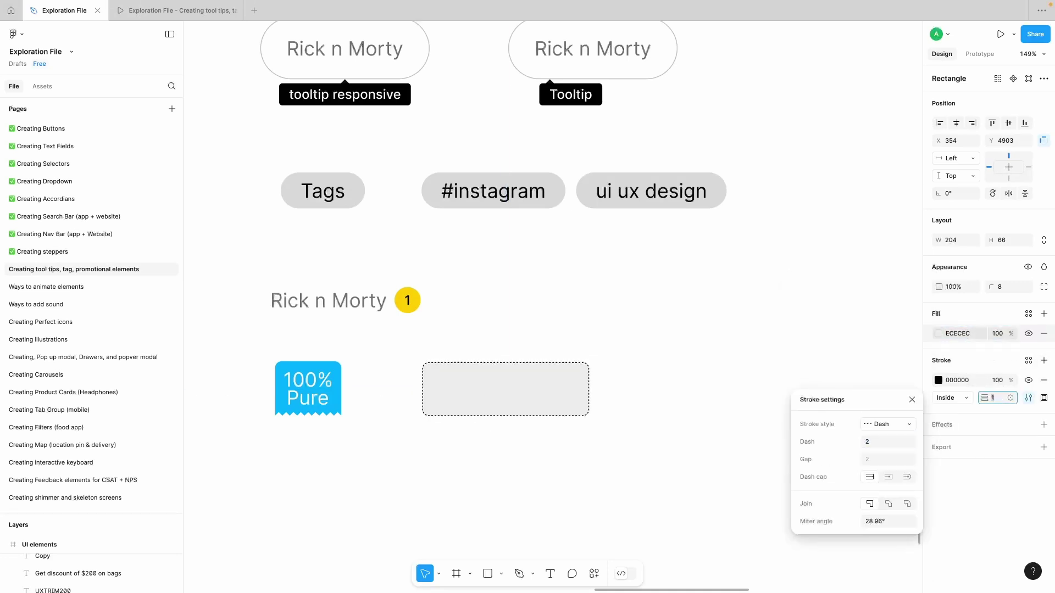
Step: Set the rectangle's dash length to 8 and give the dashes round caps
{"action": "left_click", "coordinate": [876, 442]}
{"action": "key", "text": "Up"}
{"action": "key", "text": "Up"}
{"action": "key", "text": "Up"}
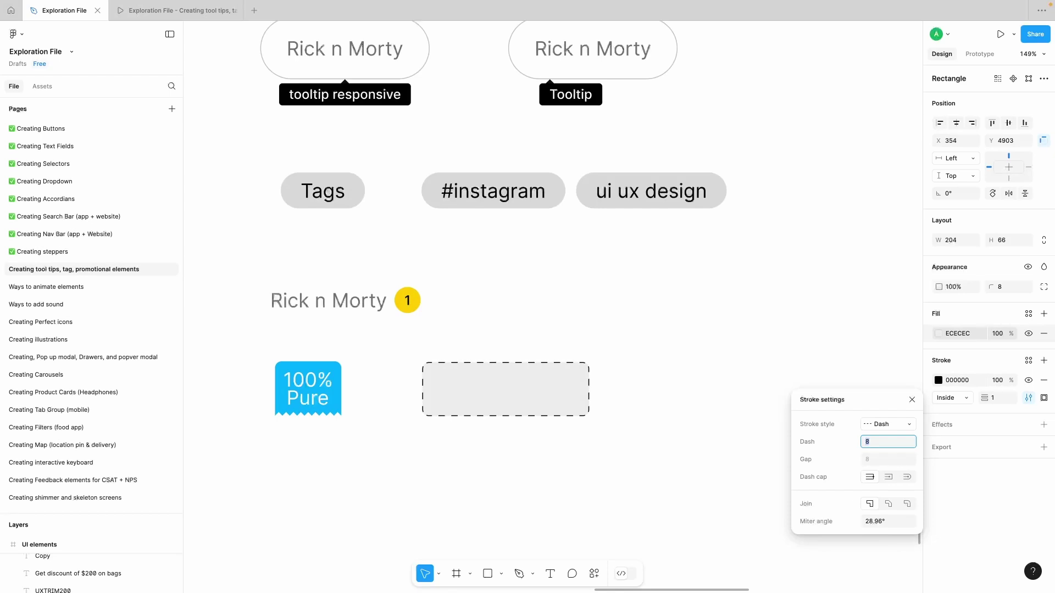
{"action": "scroll", "coordinate": [564, 387], "scroll_direction": "up", "scroll_amount": 10}
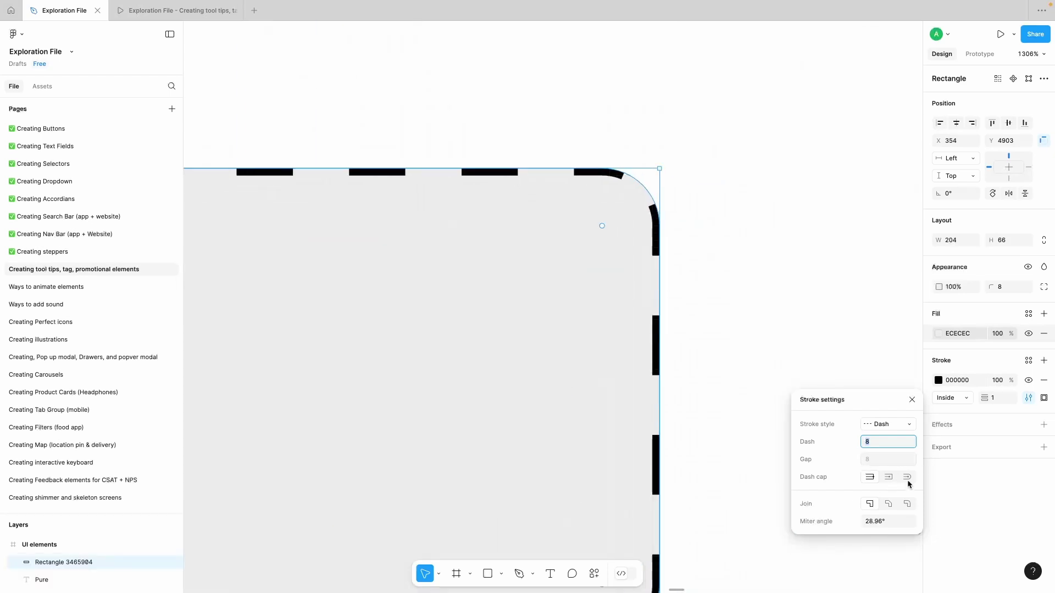
{"action": "left_click", "coordinate": [906, 478]}
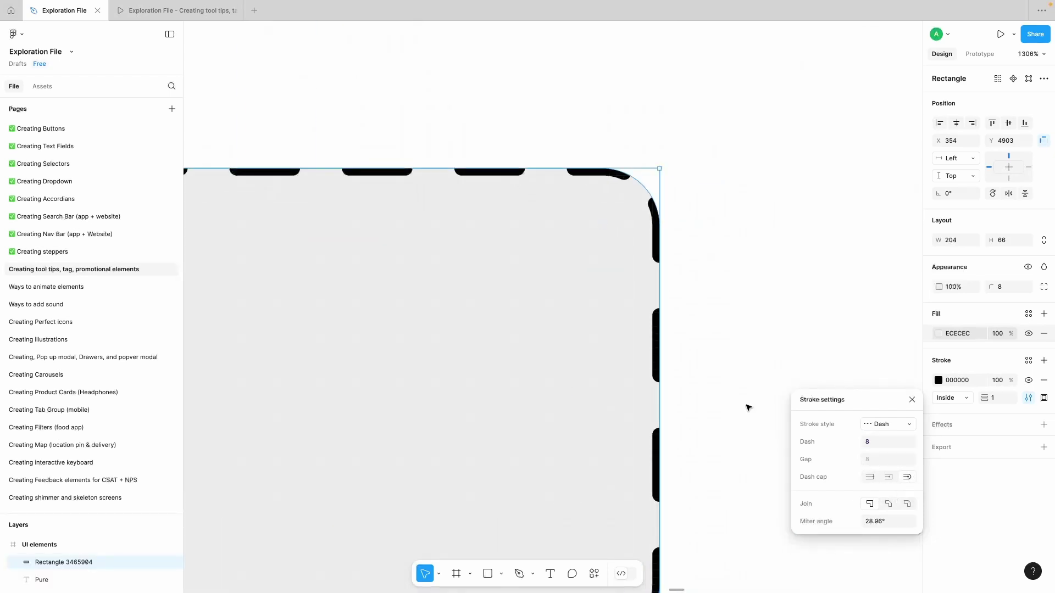
Step: Set the dashed stroke's position to Center on the rectangle's edge and deselect the rectangle
{"action": "scroll", "coordinate": [712, 393], "scroll_direction": "down", "scroll_amount": 2}
{"action": "left_click", "coordinate": [952, 397]}
{"action": "left_click", "coordinate": [958, 385]}
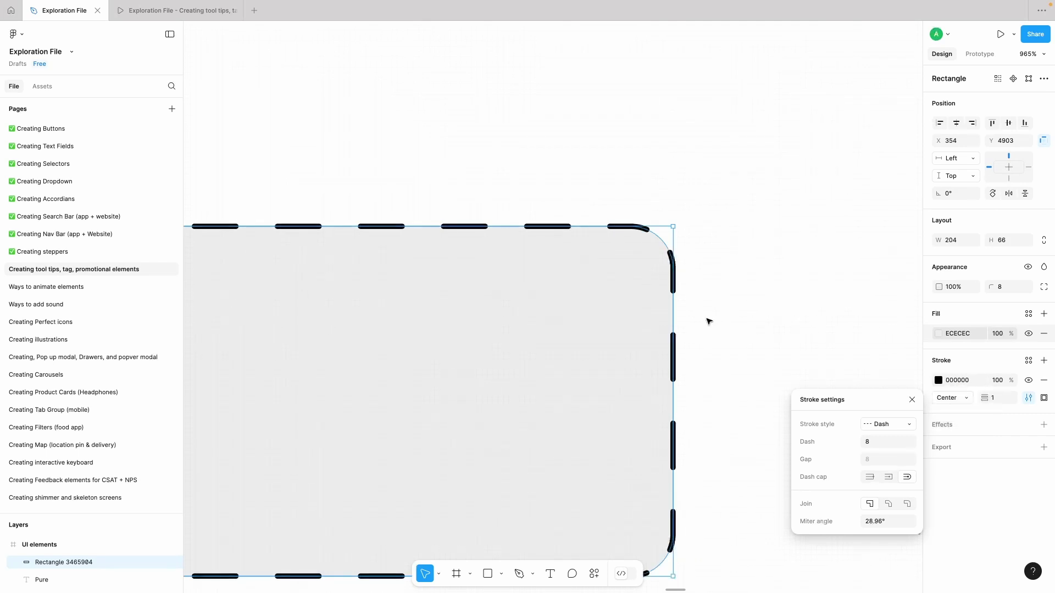
{"action": "left_click", "coordinate": [708, 321]}
{"action": "scroll", "coordinate": [708, 321], "scroll_direction": "down", "scroll_amount": 8}
{"action": "scroll", "coordinate": [628, 245], "scroll_direction": "up", "scroll_amount": 2}
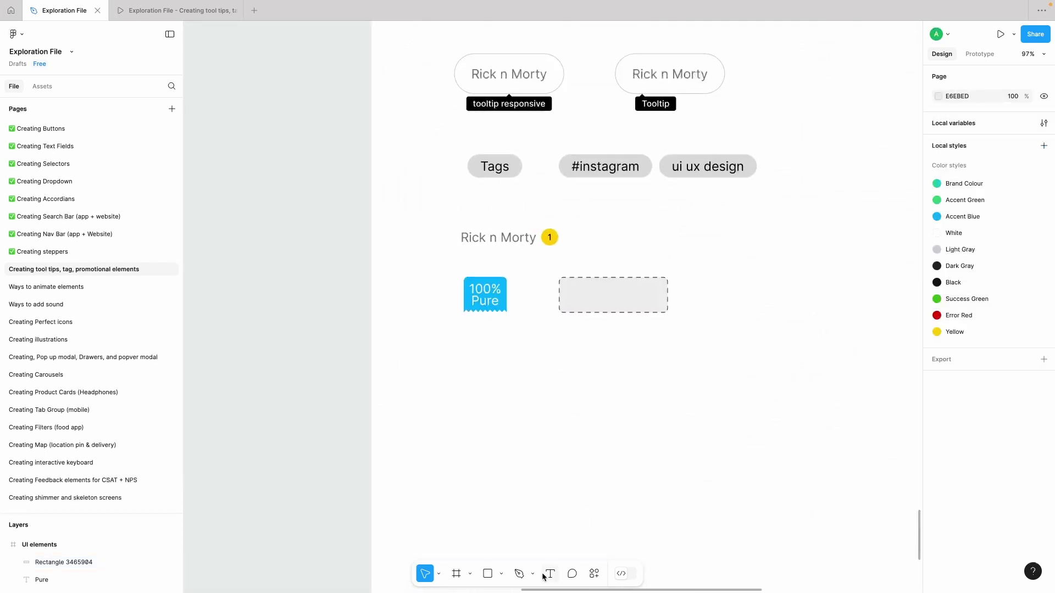
Step: Add bold 24-point text reading "XYZ560" and position it around the middle of the dashed rectangle
{"action": "key", "text": "t"}
{"action": "scroll", "coordinate": [586, 287], "scroll_direction": "down", "scroll_amount": 3}
{"action": "left_click", "coordinate": [588, 288]}
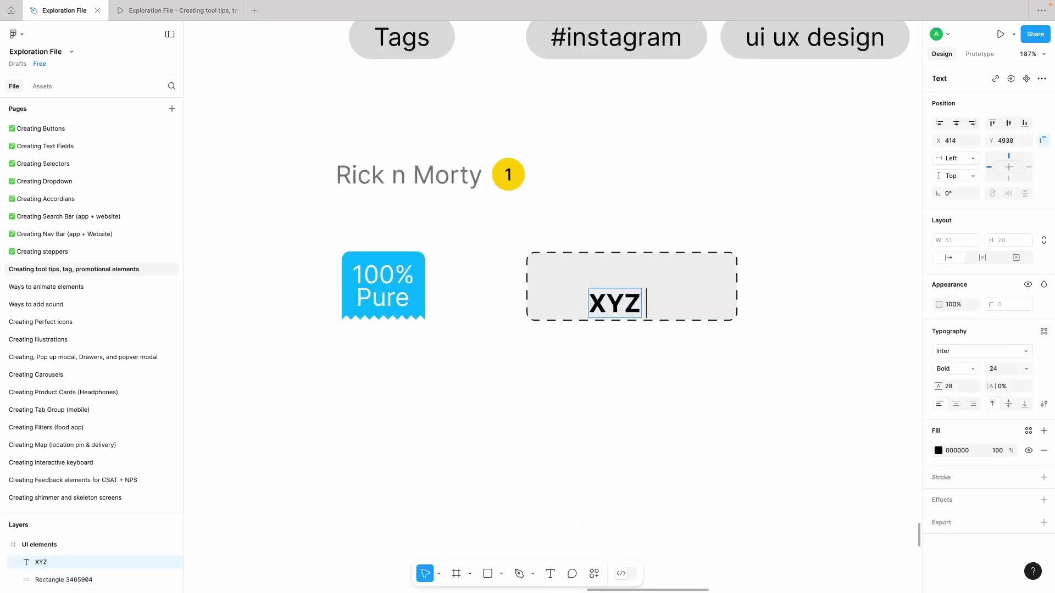
{"action": "type", "text": "XYZ560"}
{"action": "left_click", "coordinate": [603, 349]}
{"action": "left_click_drag", "start_coordinate": [631, 306], "coordinate": [628, 289]}
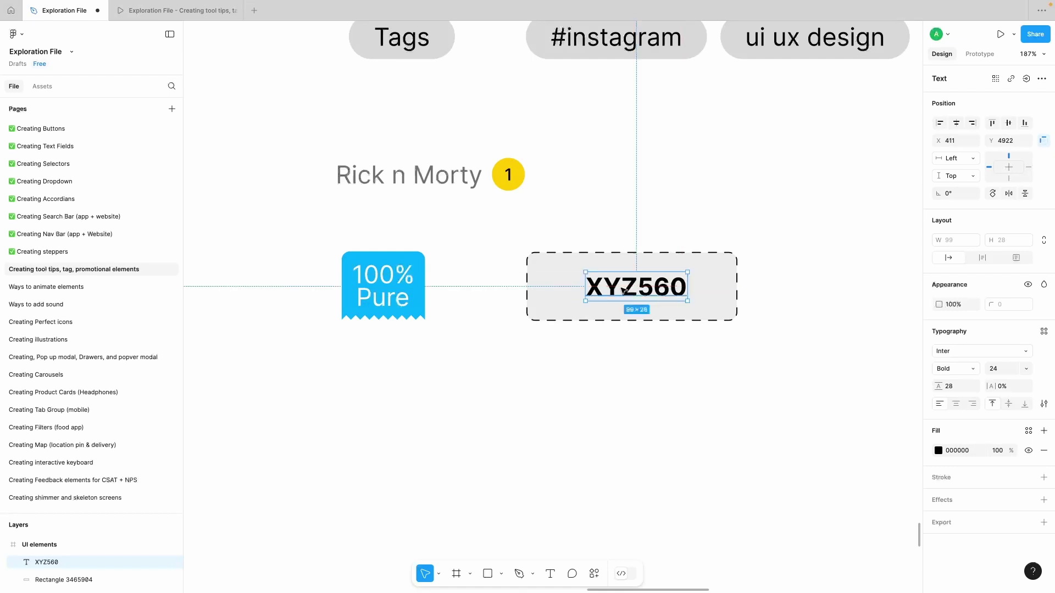
{"action": "left_click", "coordinate": [595, 367]}
Step: Combine the code text and the dashed rectangle into one auto layout frame
{"action": "scroll", "coordinate": [595, 367], "scroll_direction": "down", "scroll_amount": 5}
{"action": "left_click_drag", "start_coordinate": [616, 359], "coordinate": [546, 330]}
{"action": "key", "text": "ctrl+g"}
{"action": "key", "text": "shift+a"}
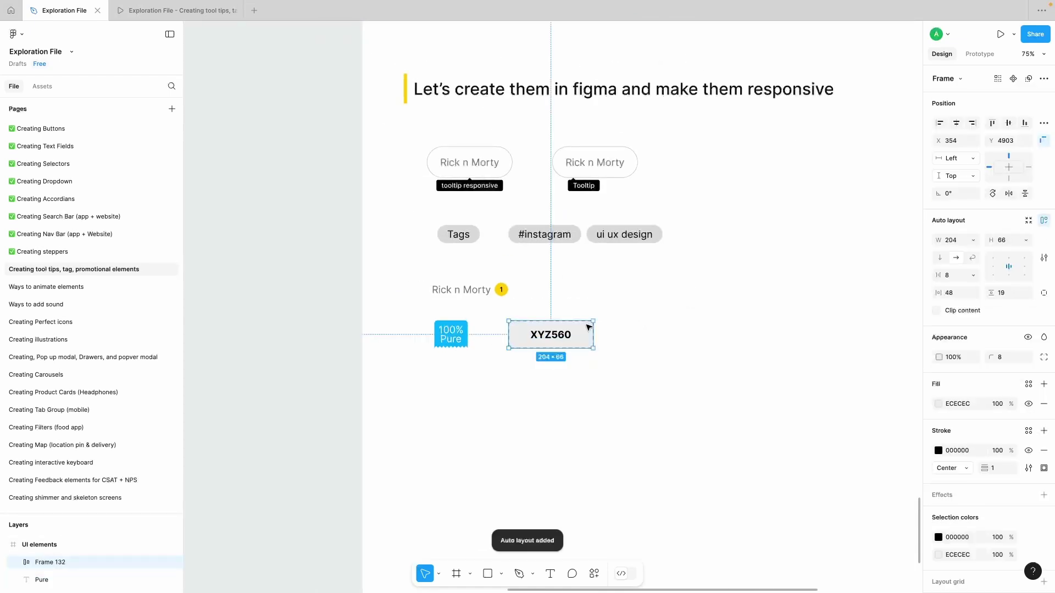
Step: Test the code frame with the long text "Cvxvcbvcbvxvcvxcvx" and make its width hug the contents
{"action": "double_click", "coordinate": [547, 332]}
{"action": "type", "text": "Cvxvcbvcbvxvcvxcvx"}
{"action": "key", "text": "Escape"}
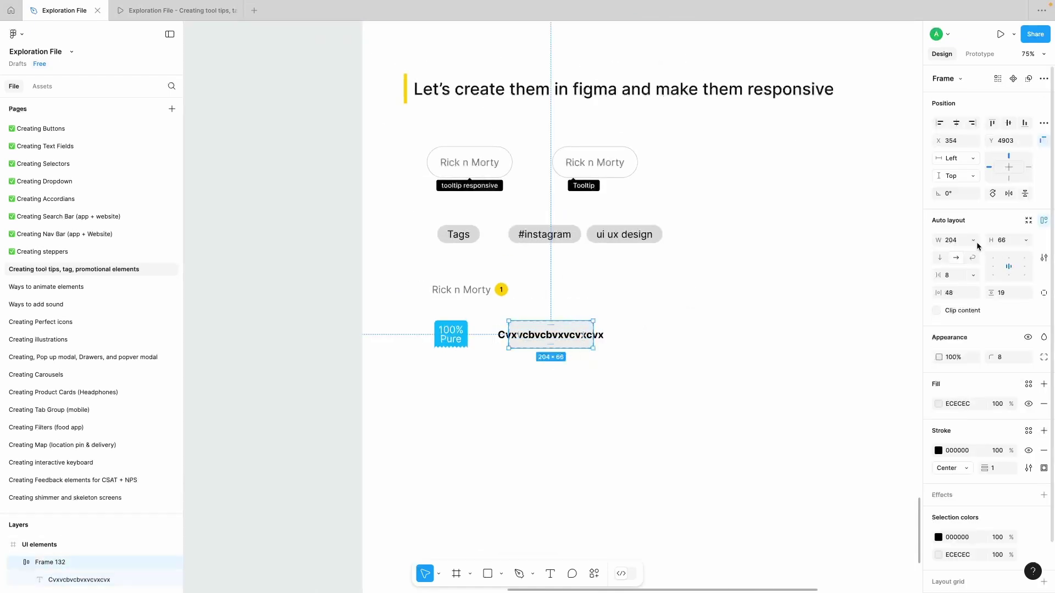
{"action": "left_click", "coordinate": [977, 243]}
{"action": "left_click", "coordinate": [972, 254]}
{"action": "key", "text": "Escape"}
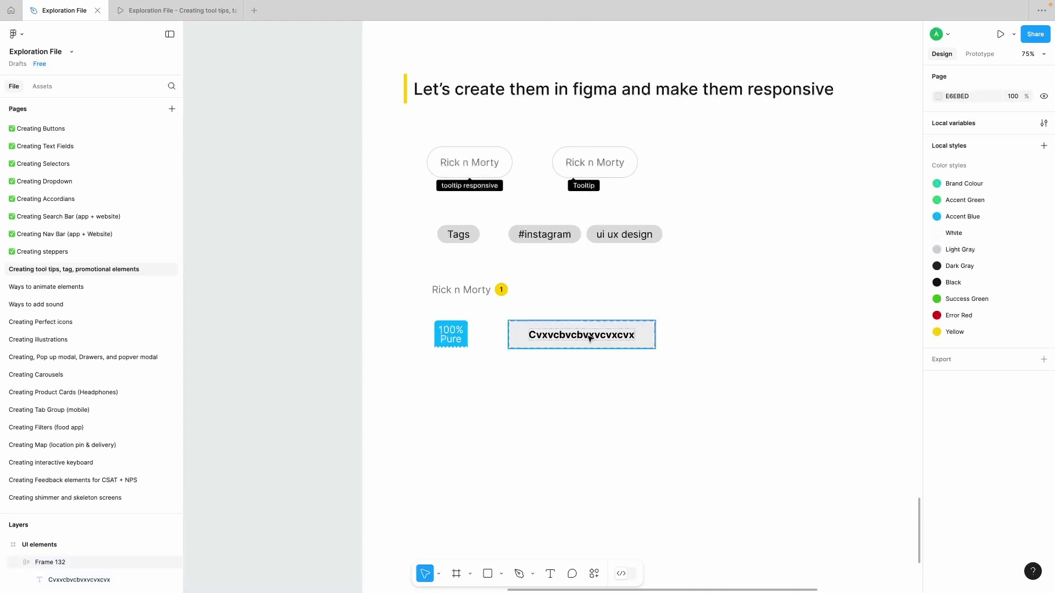
Step: Replace the test text in the dashed frame with "XYZ 560"
{"action": "double_click", "coordinate": [549, 335]}
{"action": "type", "text": "XYZ 56"}
{"action": "type", "text": "0"}
{"action": "left_click", "coordinate": [596, 367]}
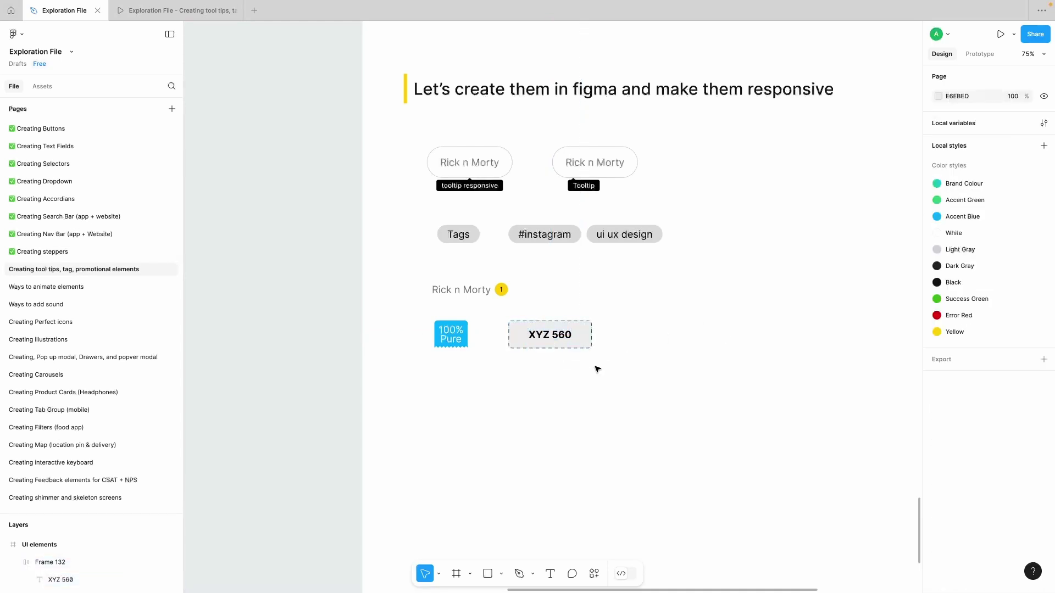
Step: Check the reference blob close button and draw a similar closed curved shape, about 268.5 by 73.5, beside the discount code with the Pen tool
{"action": "scroll", "coordinate": [584, 366], "scroll_direction": "down", "scroll_amount": 3}
{"action": "scroll", "coordinate": [582, 366], "scroll_direction": "up", "scroll_amount": 10}
{"action": "scroll", "coordinate": [580, 366], "scroll_direction": "down", "scroll_amount": 1}
{"action": "scroll", "coordinate": [386, 322], "scroll_direction": "up", "scroll_amount": 5}
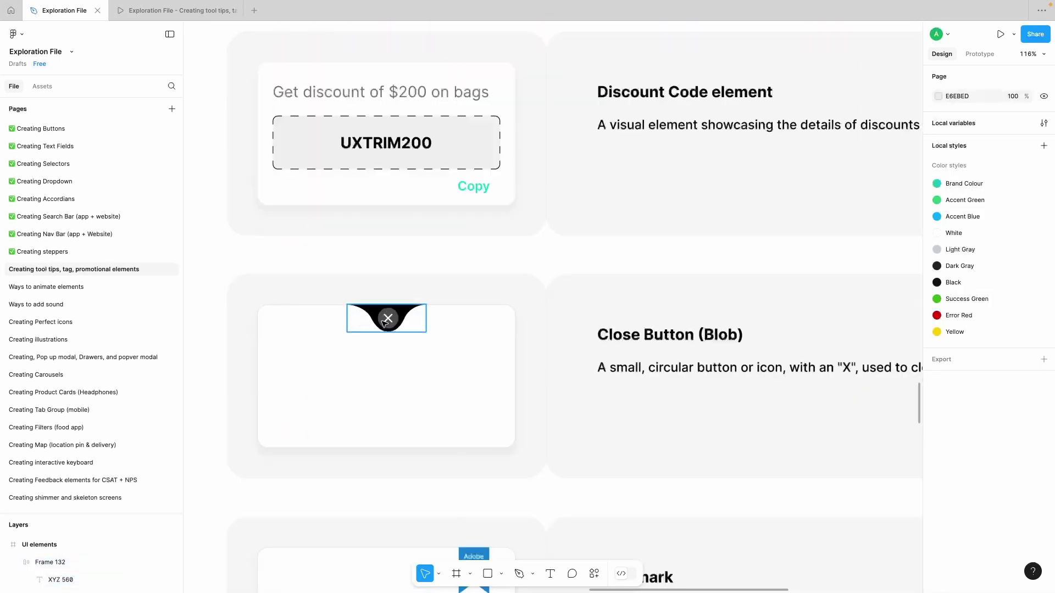
{"action": "scroll", "coordinate": [384, 323], "scroll_direction": "down", "scroll_amount": 1}
{"action": "scroll", "coordinate": [383, 324], "scroll_direction": "down", "scroll_amount": 20}
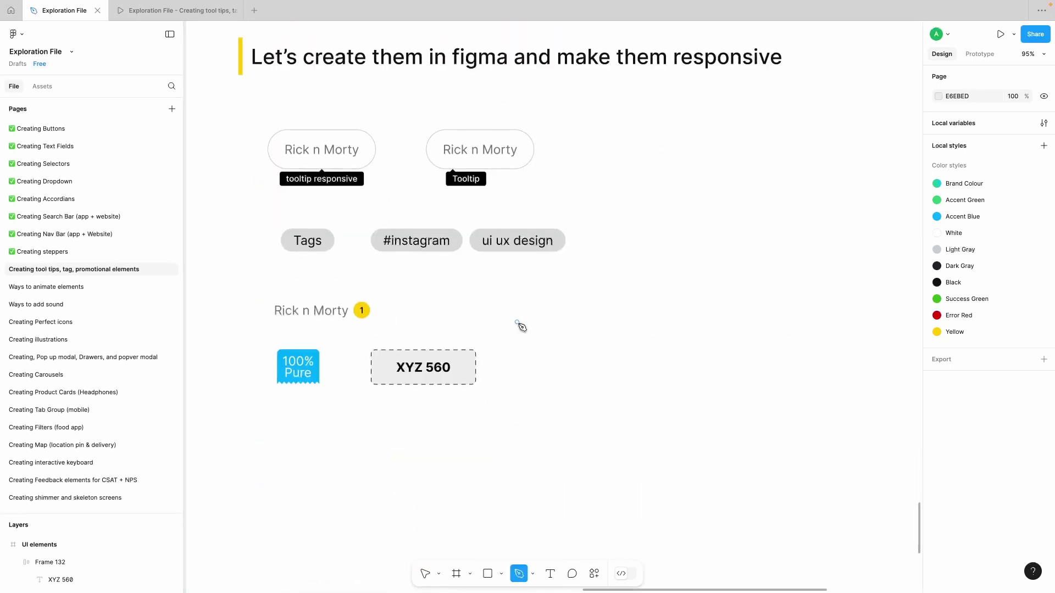
{"action": "scroll", "coordinate": [521, 336], "scroll_direction": "up", "scroll_amount": 5}
{"action": "scroll", "coordinate": [546, 343], "scroll_direction": "down", "scroll_amount": 2}
{"action": "scroll", "coordinate": [549, 340], "scroll_direction": "left", "scroll_amount": 2}
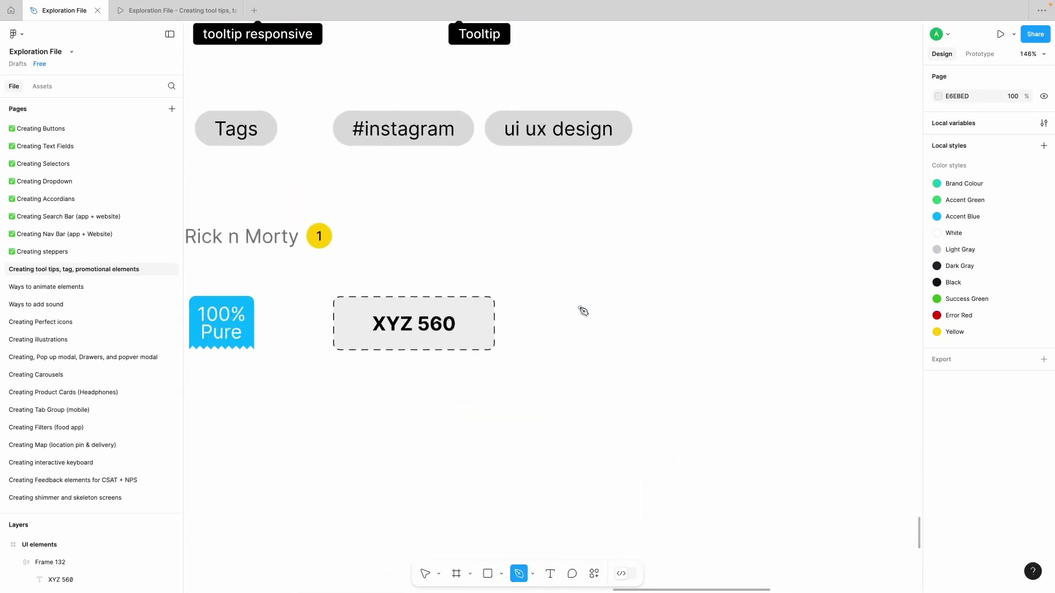
{"action": "left_click", "coordinate": [584, 307]}
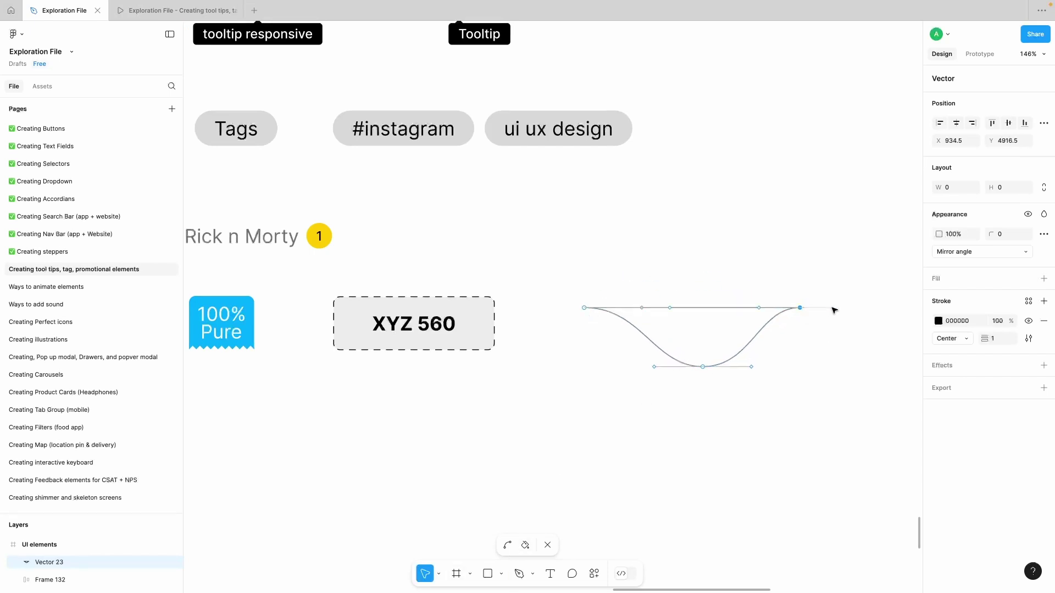
{"action": "left_click", "coordinate": [740, 266]}
{"action": "scroll", "coordinate": [740, 266], "scroll_direction": "down", "scroll_amount": 3}
Step: Remove the blob shape's stroke and give it a dark 232323 fill
{"action": "left_click", "coordinate": [752, 332]}
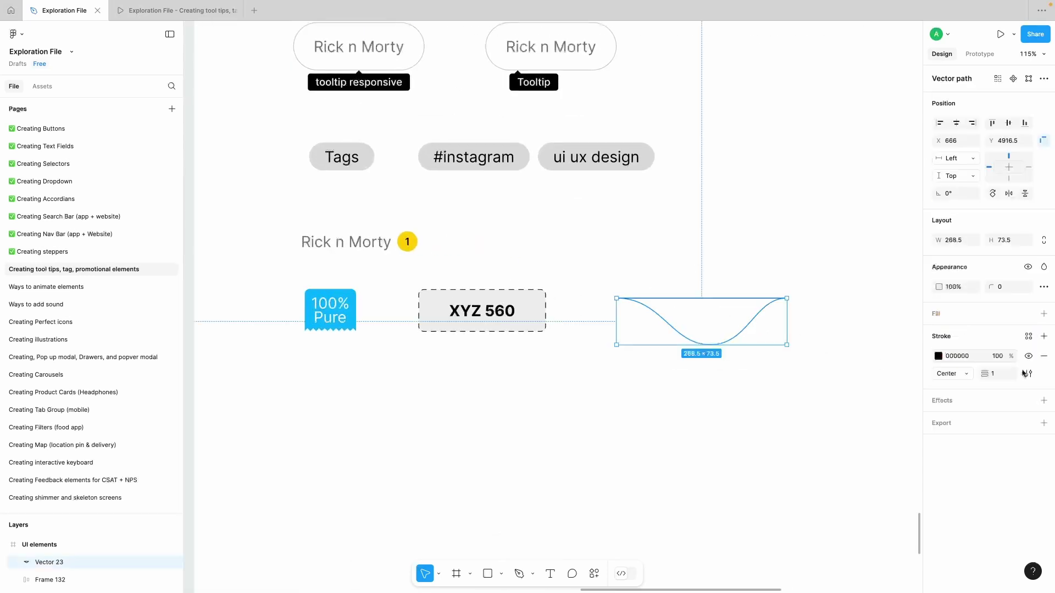
{"action": "left_click", "coordinate": [1043, 356]}
{"action": "left_click", "coordinate": [1044, 313]}
{"action": "left_click", "coordinate": [938, 333]}
{"action": "left_click_drag", "start_coordinate": [796, 430], "coordinate": [746, 433]}
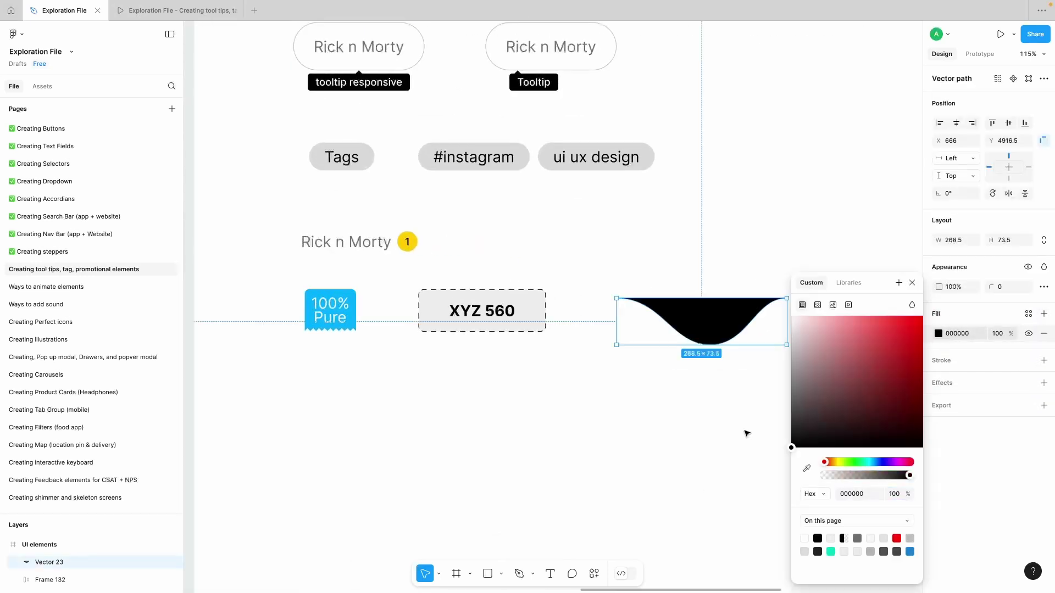
{"action": "left_click", "coordinate": [781, 438]}
Step: Draw a diagonal line spanning 20 by 20 just below the dark blob with the Pen tool
{"action": "scroll", "coordinate": [781, 438], "scroll_direction": "right", "scroll_amount": 2}
{"action": "scroll", "coordinate": [781, 438], "scroll_direction": "down", "scroll_amount": 1}
{"action": "key", "text": "p"}
{"action": "scroll", "coordinate": [654, 338], "scroll_direction": "up", "scroll_amount": 5}
{"action": "left_click", "coordinate": [624, 306]}
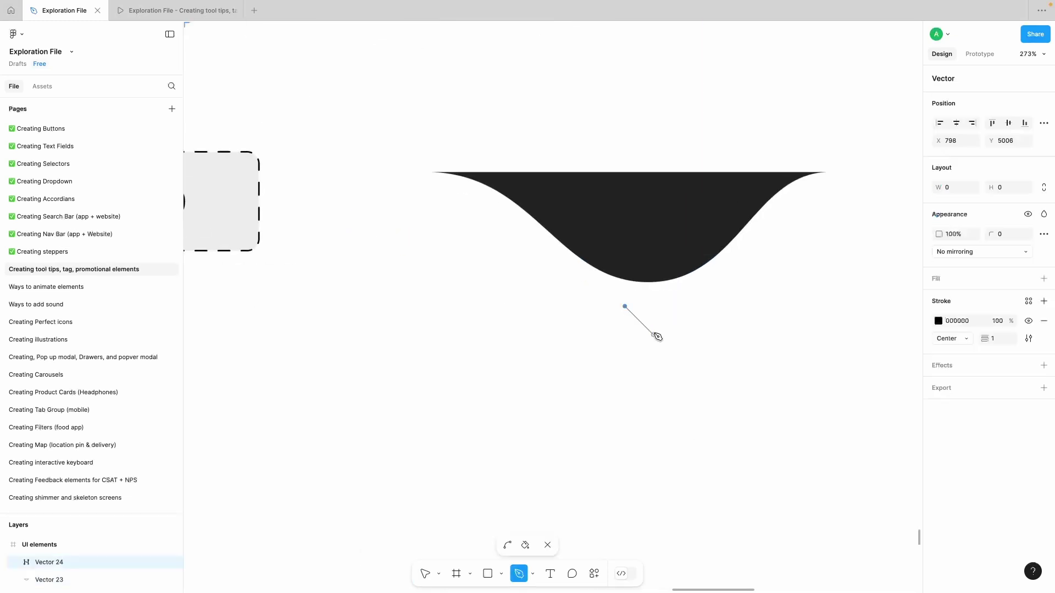
{"action": "left_click", "coordinate": [654, 334]}
{"action": "key", "text": "Return"}
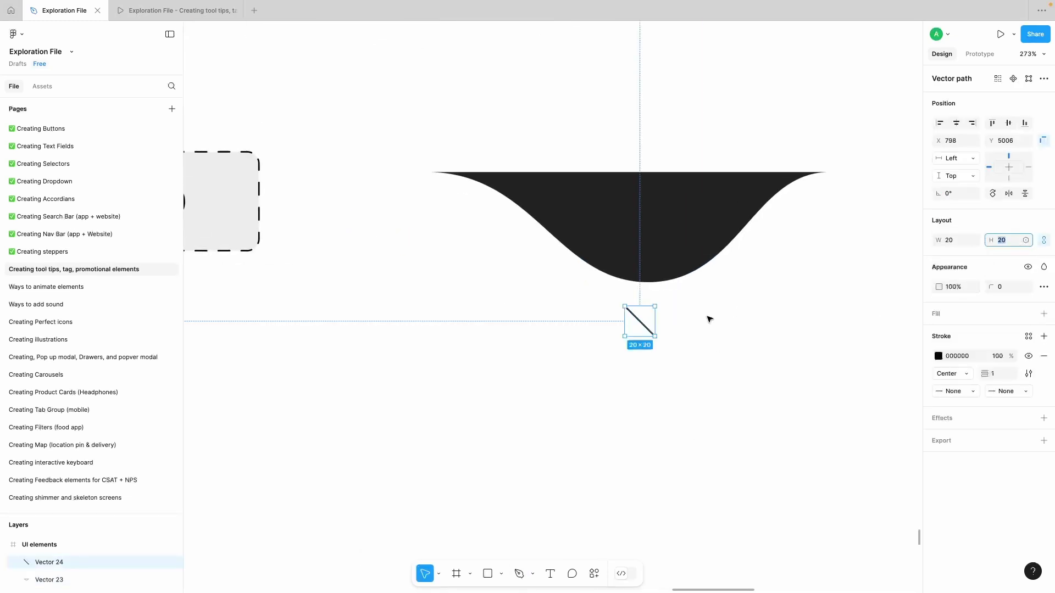
Step: Duplicate the diagonal line mirrored over itself to form an X icon, and group the two lines
{"action": "left_click", "coordinate": [647, 329]}
{"action": "left_click_drag", "start_coordinate": [598, 359], "coordinate": [666, 298]}
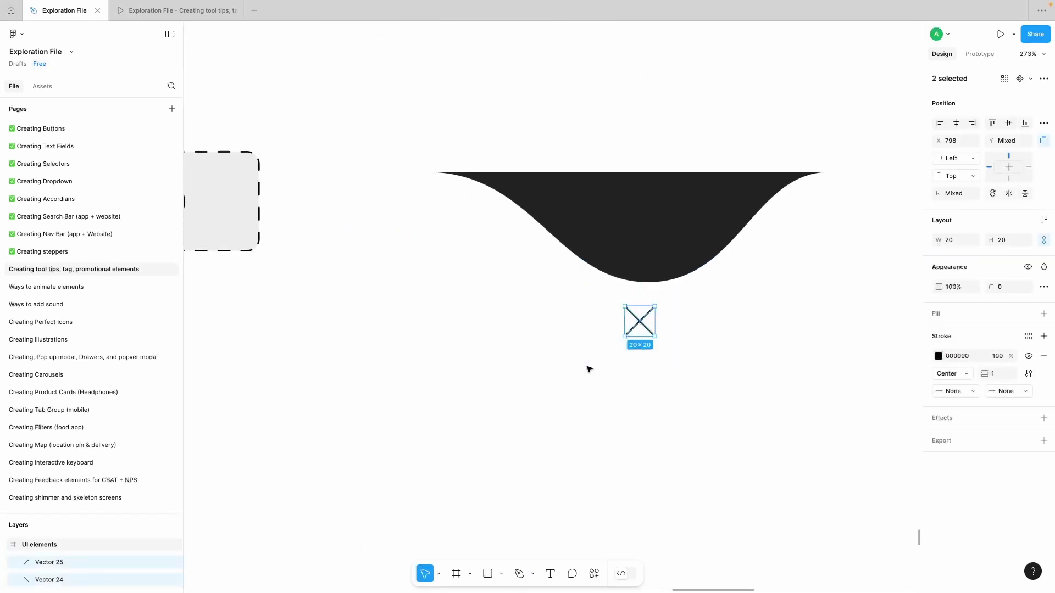
{"action": "key", "text": "super+g"}
Step: Recolour the X icon white, move it onto the dark blob and align their horizontal centres
{"action": "left_click", "coordinate": [938, 460]}
{"action": "left_click_drag", "start_coordinate": [806, 336], "coordinate": [789, 313]}
{"action": "mouse_move", "coordinate": [638, 327]}
{"action": "left_mouse_down"}
{"action": "mouse_move", "coordinate": [657, 233]}
{"action": "mouse_move", "coordinate": [647, 228]}
{"action": "left_mouse_up"}
{"action": "left_click", "coordinate": [695, 212], "text": "shift"}
Step: Move the blob's left end point inward to make the shape more symmetrical
{"action": "double_click", "coordinate": [569, 193]}
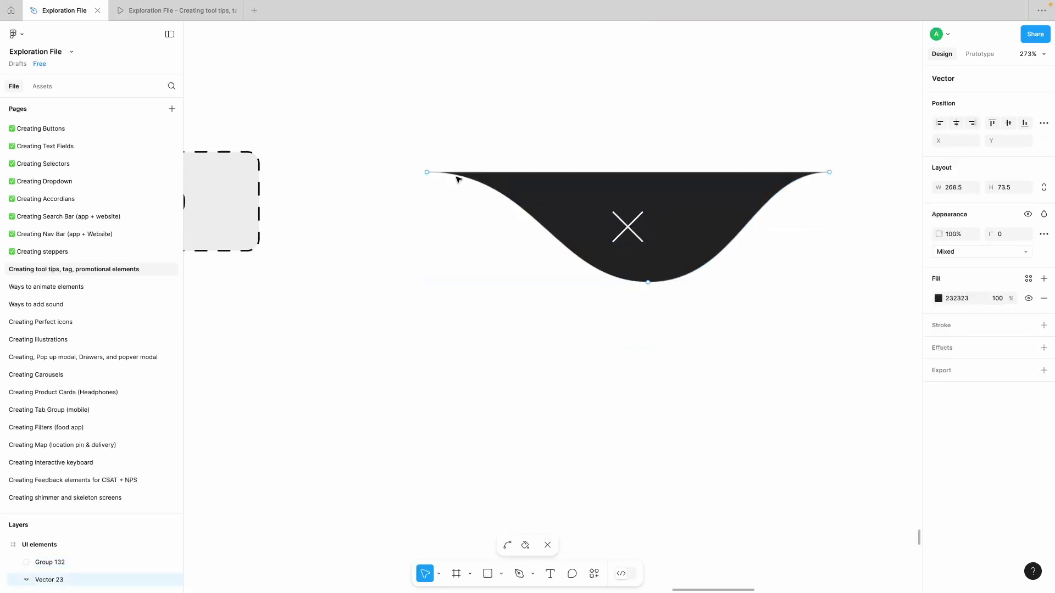
{"action": "left_click_drag", "start_coordinate": [427, 172], "coordinate": [453, 172]}
{"action": "scroll", "coordinate": [457, 175], "scroll_direction": "up", "scroll_amount": 2}
{"action": "left_click", "coordinate": [557, 426]}
Step: Set the stroke weight of the white X icon to 2
{"action": "scroll", "coordinate": [557, 426], "scroll_direction": "down", "scroll_amount": 5}
{"action": "left_click", "coordinate": [565, 341]}
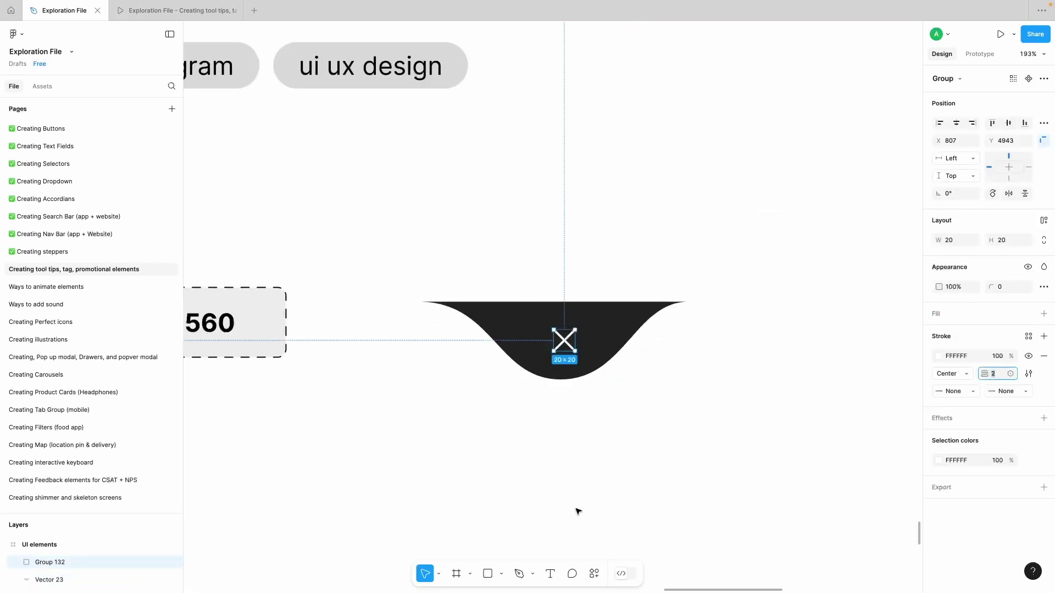
Step: Centre the white X icon over the lowest point of the dark blob
{"action": "left_click", "coordinate": [578, 512]}
{"action": "scroll", "coordinate": [578, 512], "scroll_direction": "down", "scroll_amount": 5}
{"action": "left_click_drag", "start_coordinate": [556, 428], "coordinate": [626, 311]}
{"action": "left_click", "coordinate": [586, 374]}
{"action": "scroll", "coordinate": [586, 371], "scroll_direction": "up", "scroll_amount": 5}
{"action": "left_click", "coordinate": [583, 318]}
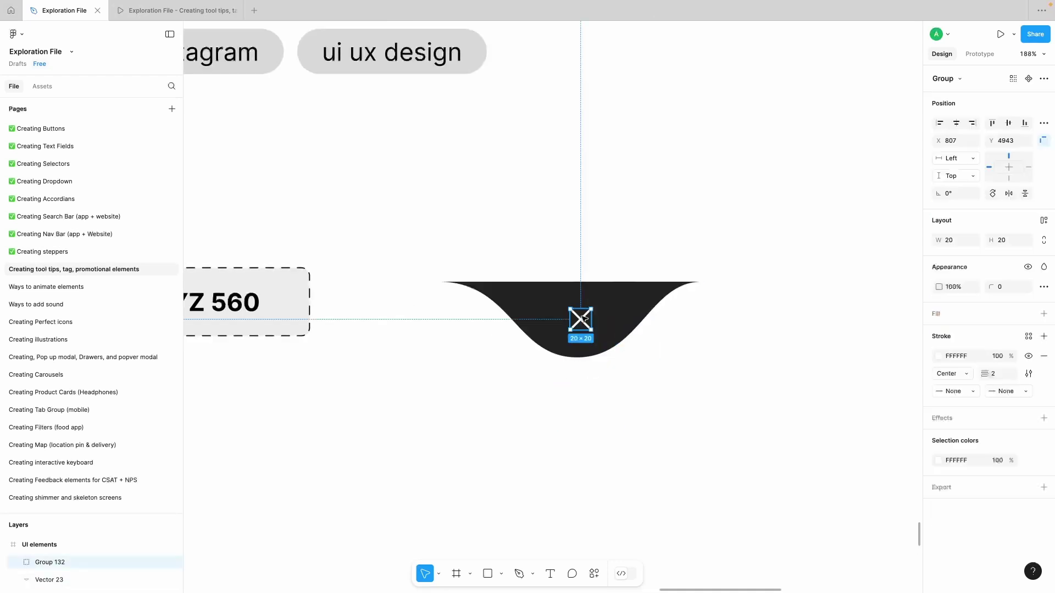
{"action": "left_click", "coordinate": [546, 432]}
{"action": "left_click_drag", "start_coordinate": [536, 387], "coordinate": [635, 322]}
{"action": "left_click_drag", "start_coordinate": [536, 319], "coordinate": [700, 358]}
{"action": "left_click", "coordinate": [519, 384]}
{"action": "scroll", "coordinate": [518, 391], "scroll_direction": "down", "scroll_amount": 5}
{"action": "scroll", "coordinate": [525, 385], "scroll_direction": "up", "scroll_amount": 4}
{"action": "key", "text": "Delete"}
{"action": "scroll", "coordinate": [575, 421], "scroll_direction": "down", "scroll_amount": 5}
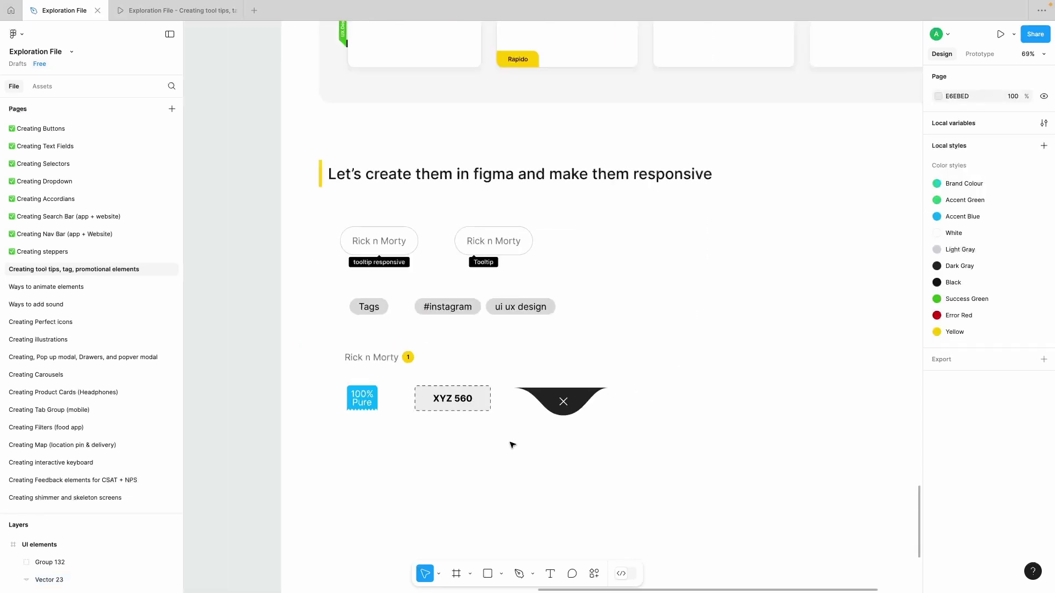
Step: Draw a closed bookmark ribbon with a notched lower end, about 37 × 73, below the blue 100% Pure label with the Pen tool
{"action": "scroll", "coordinate": [511, 445], "scroll_direction": "up", "scroll_amount": 10}
{"action": "scroll", "coordinate": [463, 361], "scroll_direction": "up", "scroll_amount": 4}
{"action": "scroll", "coordinate": [463, 360], "scroll_direction": "up", "scroll_amount": 10}
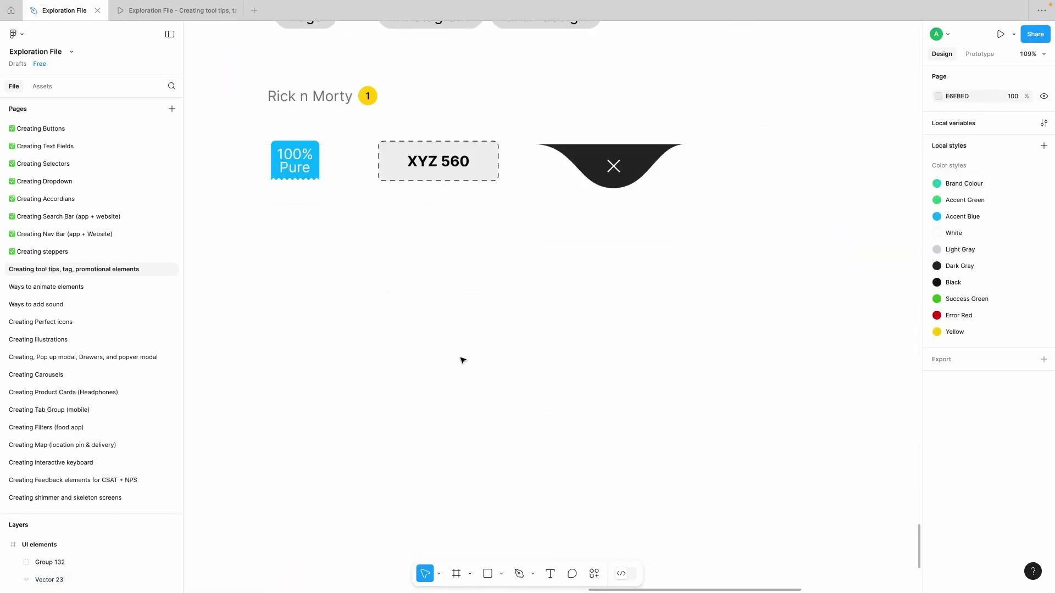
{"action": "left_click", "coordinate": [519, 573]}
{"action": "scroll", "coordinate": [668, 393], "scroll_direction": "up", "scroll_amount": 5}
{"action": "scroll", "coordinate": [621, 285], "scroll_direction": "left", "scroll_amount": 10}
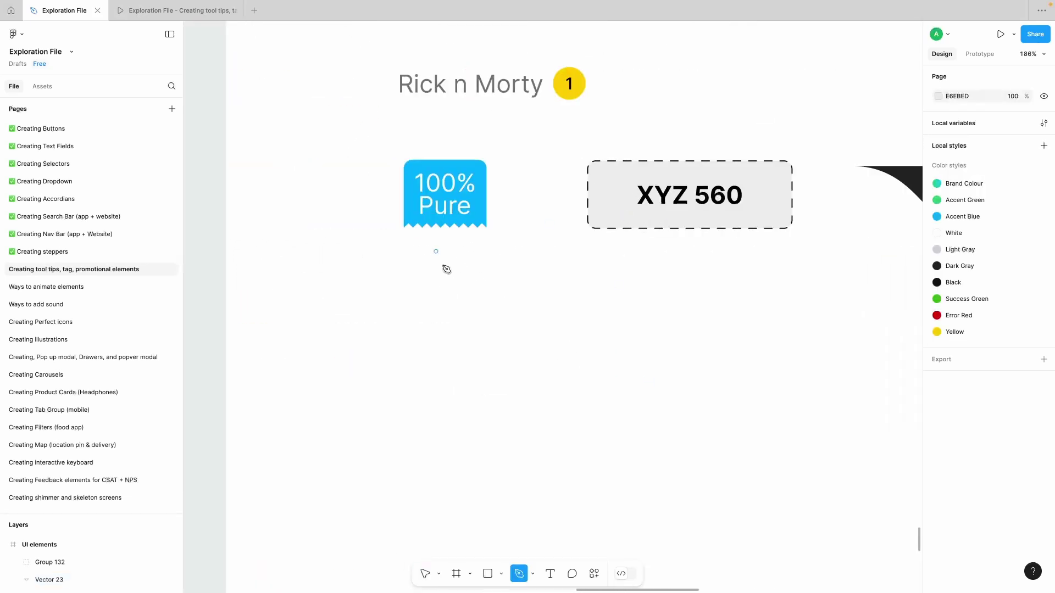
{"action": "left_click", "coordinate": [445, 285]}
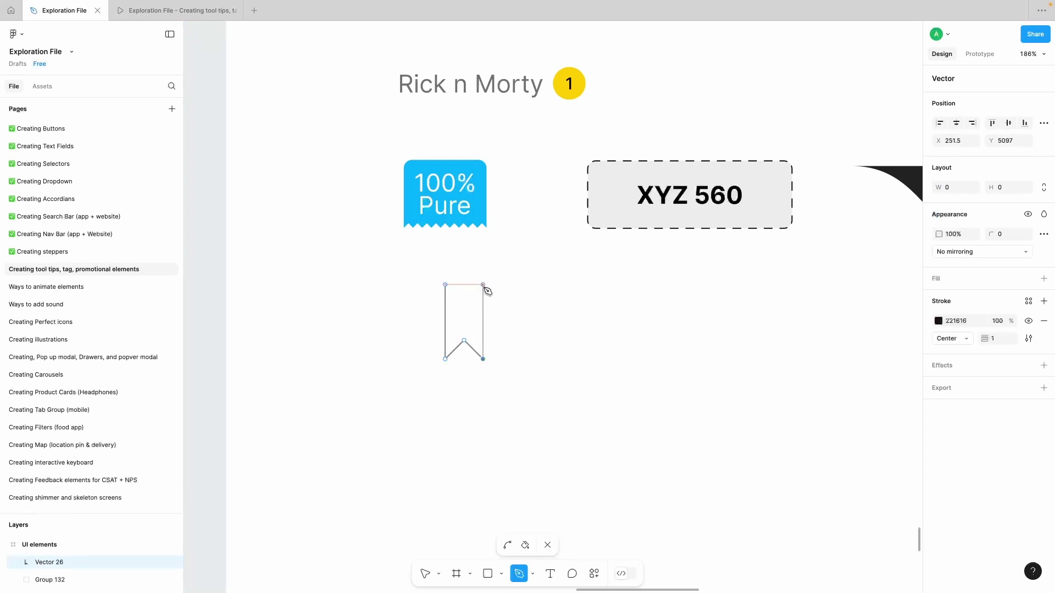
{"action": "left_click", "coordinate": [446, 285]}
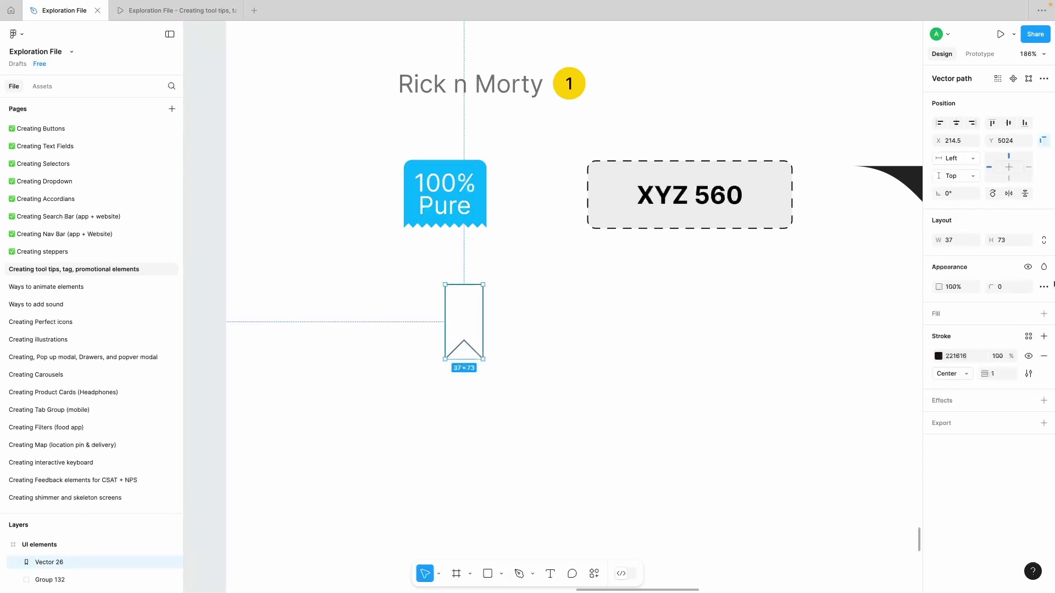
Step: Remove the ribbon's stroke and give it a solid black 000000 fill
{"action": "left_click", "coordinate": [1044, 359]}
{"action": "left_click", "coordinate": [1044, 313]}
{"action": "left_click", "coordinate": [937, 334]}
{"action": "left_click_drag", "start_coordinate": [845, 406], "coordinate": [791, 449]}
{"action": "left_click", "coordinate": [619, 385]}
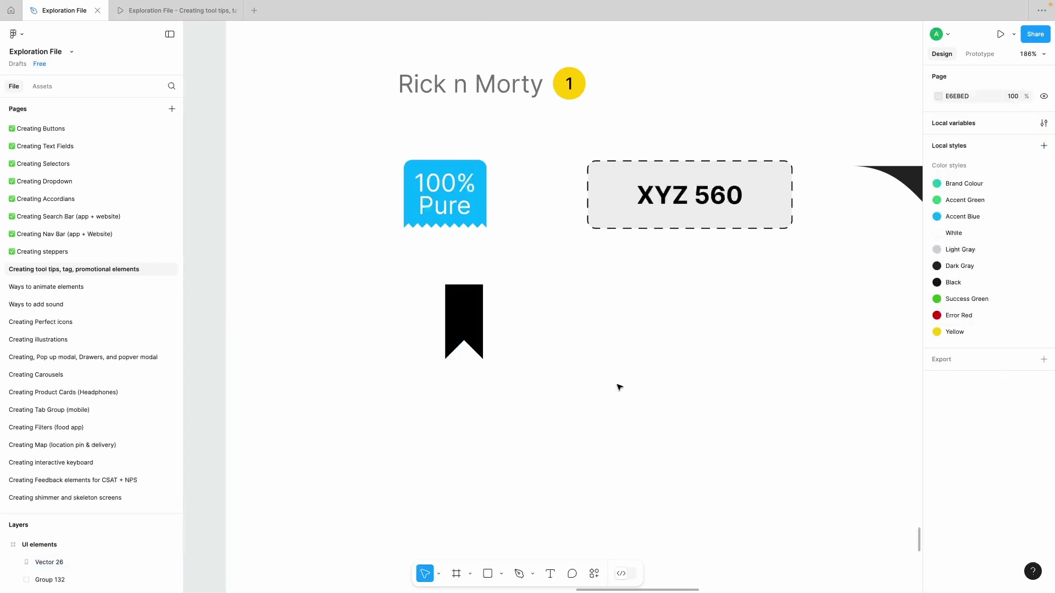
Step: Move the black ribbon under the blue 100% Pure label, to X 184, Y 5019
{"action": "left_click", "coordinate": [460, 210]}
{"action": "left_click_drag", "start_coordinate": [464, 311], "coordinate": [433, 306]}
{"action": "left_click", "coordinate": [455, 320]}
{"action": "left_click", "coordinate": [444, 319]}
{"action": "scroll", "coordinate": [595, 285], "scroll_direction": "right", "scroll_amount": 3}
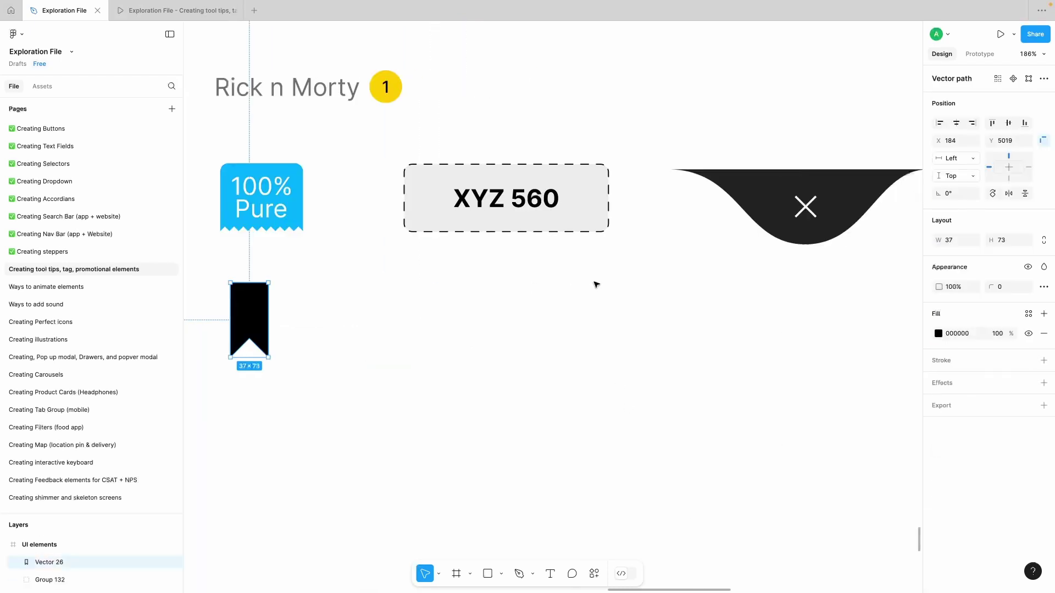
{"action": "scroll", "coordinate": [596, 285], "scroll_direction": "down", "scroll_amount": 3}
{"action": "scroll", "coordinate": [383, 312], "scroll_direction": "up", "scroll_amount": 3}
{"action": "key", "text": "Escape"}
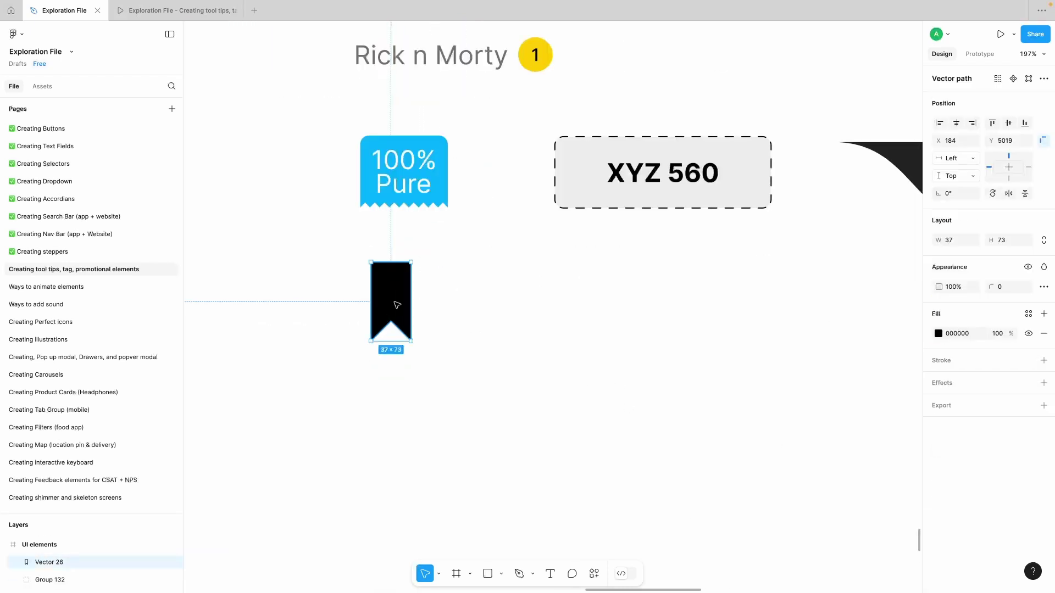
{"action": "double_click", "coordinate": [395, 306]}
{"action": "key", "text": "Escape"}
{"action": "left_click", "coordinate": [433, 311]}
Step: Duplicate the black ribbon beside the original and lower the copy's two upper points to just above its notch
{"action": "left_click_drag", "start_coordinate": [394, 299], "coordinate": [469, 297], "text": "alt"}
{"action": "scroll", "coordinate": [466, 296], "scroll_direction": "up", "scroll_amount": 3}
{"action": "double_click", "coordinate": [466, 297]}
{"action": "left_click_drag", "start_coordinate": [422, 231], "coordinate": [502, 324]}
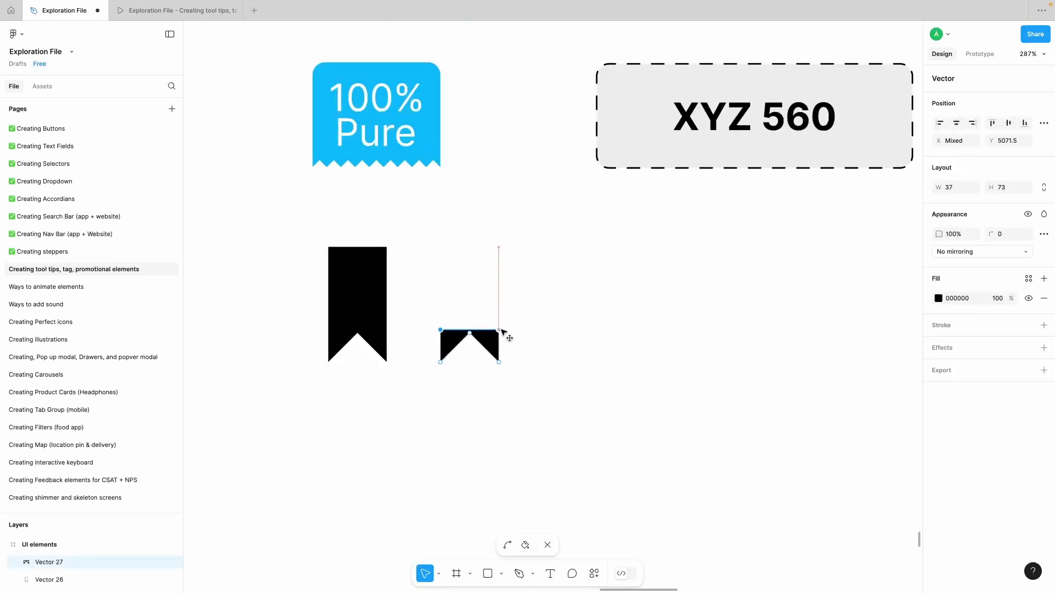
{"action": "left_click", "coordinate": [528, 330]}
Step: Draw a rectangle 37 wide directly above the shortened ribbon tail and fill it black
{"action": "scroll", "coordinate": [477, 329], "scroll_direction": "up", "scroll_amount": 3}
{"action": "mouse_move", "coordinate": [424, 327]}
{"action": "left_mouse_down"}
{"action": "mouse_move", "coordinate": [505, 296]}
{"action": "mouse_move", "coordinate": [508, 210]}
{"action": "left_mouse_up"}
{"action": "left_click", "coordinate": [937, 334]}
{"action": "left_click_drag", "start_coordinate": [813, 390], "coordinate": [670, 451]}
Step: Combine the black rectangle and the notched ribbon tail in an auto layout frame
{"action": "left_click", "coordinate": [496, 349]}
{"action": "left_click", "coordinate": [488, 273], "text": "shift"}
{"action": "left_click", "coordinate": [1043, 221]}
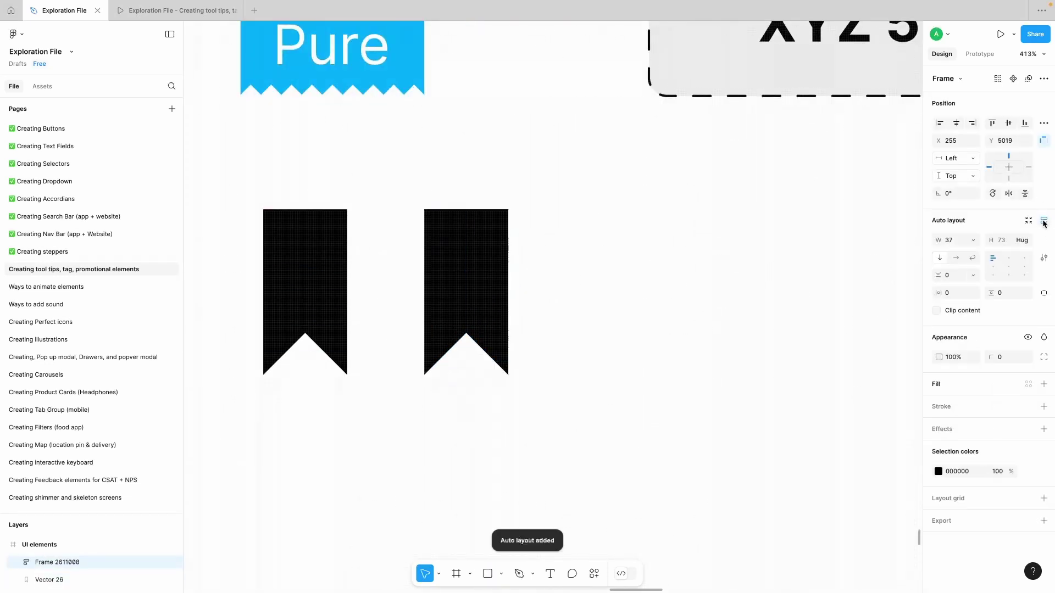
Step: Try changing the height of the rectangle inside the second ribbon's auto layout frame
{"action": "left_click", "coordinate": [470, 293]}
{"action": "left_click_drag", "start_coordinate": [457, 327], "coordinate": [457, 300]}
{"action": "key", "text": "super+z"}
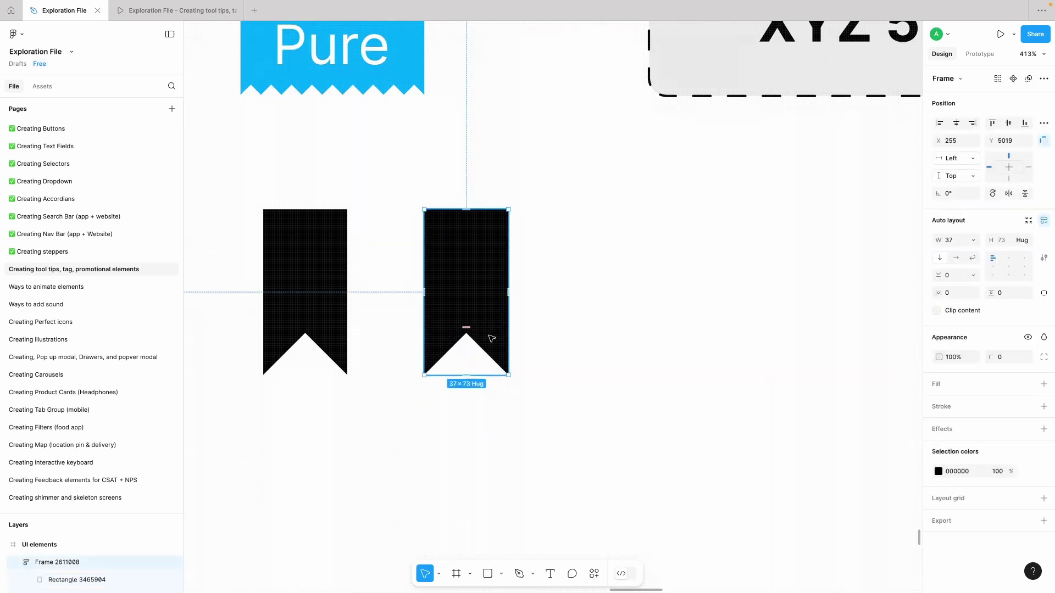
{"action": "left_click", "coordinate": [604, 330]}
{"action": "scroll", "coordinate": [588, 344], "scroll_direction": "down", "scroll_amount": 5}
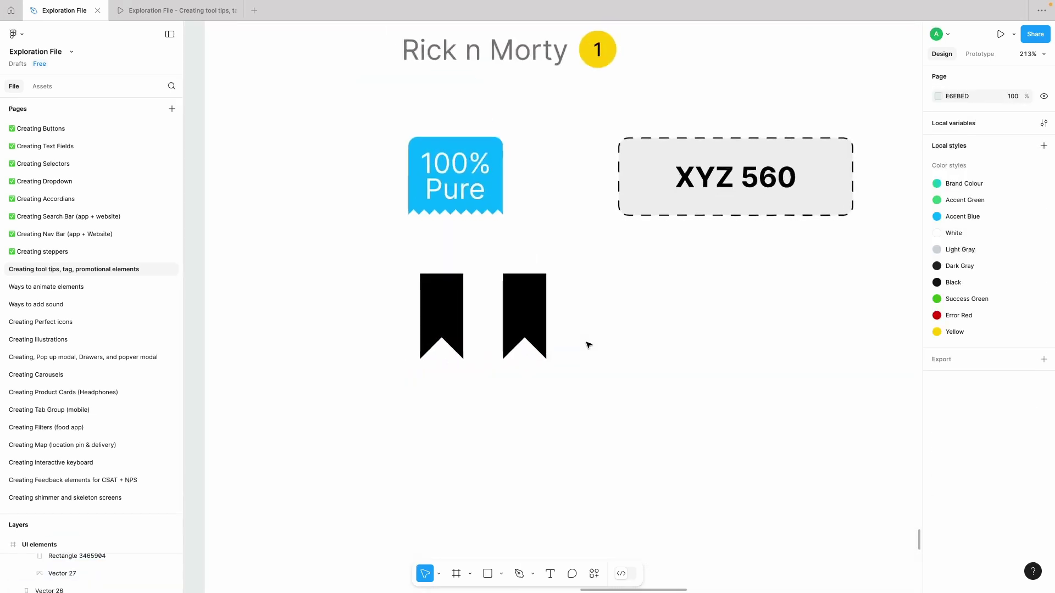
{"action": "key", "text": "super+z"}
Step: Copy the blank white card from the Ribbon Labels, Corner Labels examples and paste it below the black ribbons
{"action": "left_click", "coordinate": [589, 346]}
{"action": "scroll", "coordinate": [589, 346], "scroll_direction": "down", "scroll_amount": 5}
{"action": "scroll", "coordinate": [588, 346], "scroll_direction": "right", "scroll_amount": 1}
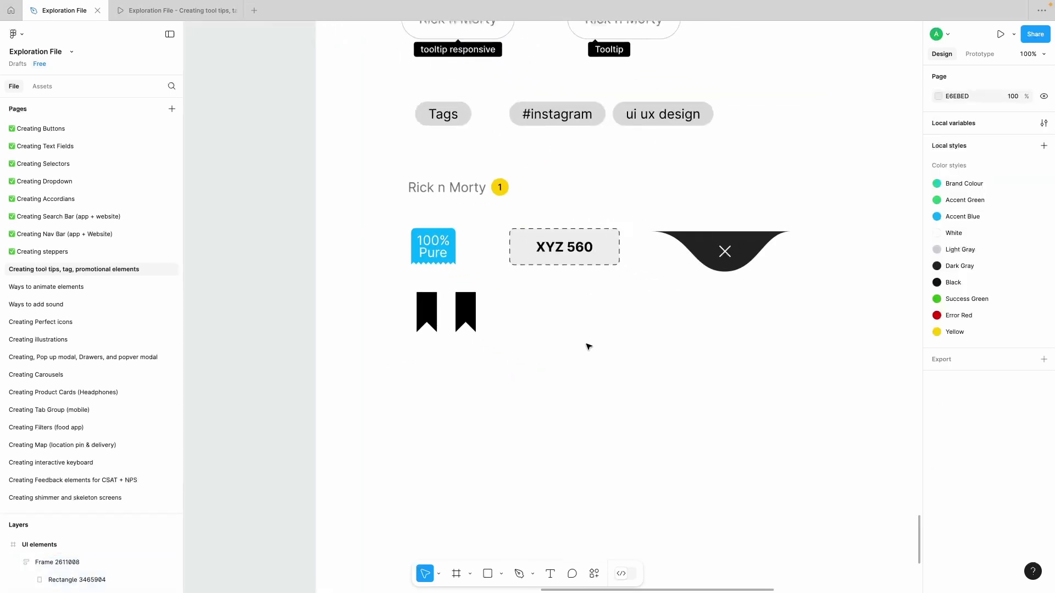
{"action": "scroll", "coordinate": [588, 346], "scroll_direction": "up", "scroll_amount": 10}
{"action": "scroll", "coordinate": [589, 346], "scroll_direction": "up", "scroll_amount": 3}
{"action": "scroll", "coordinate": [448, 358], "scroll_direction": "down", "scroll_amount": 3}
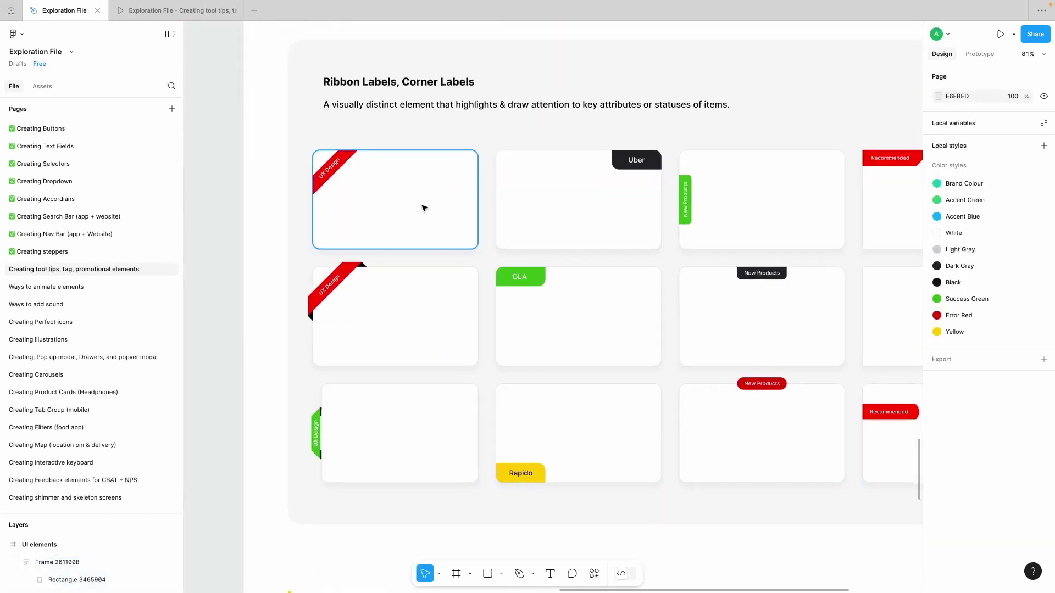
{"action": "left_click", "coordinate": [423, 207]}
{"action": "scroll", "coordinate": [424, 207], "scroll_direction": "down", "scroll_amount": 4}
{"action": "scroll", "coordinate": [424, 209], "scroll_direction": "down", "scroll_amount": 8}
{"action": "scroll", "coordinate": [440, 318], "scroll_direction": "up", "scroll_amount": 4}
{"action": "left_click", "coordinate": [440, 318]}
{"action": "key", "text": "super+v"}
{"action": "scroll", "coordinate": [451, 307], "scroll_direction": "down", "scroll_amount": 4}
{"action": "scroll", "coordinate": [456, 299], "scroll_direction": "up", "scroll_amount": 2}
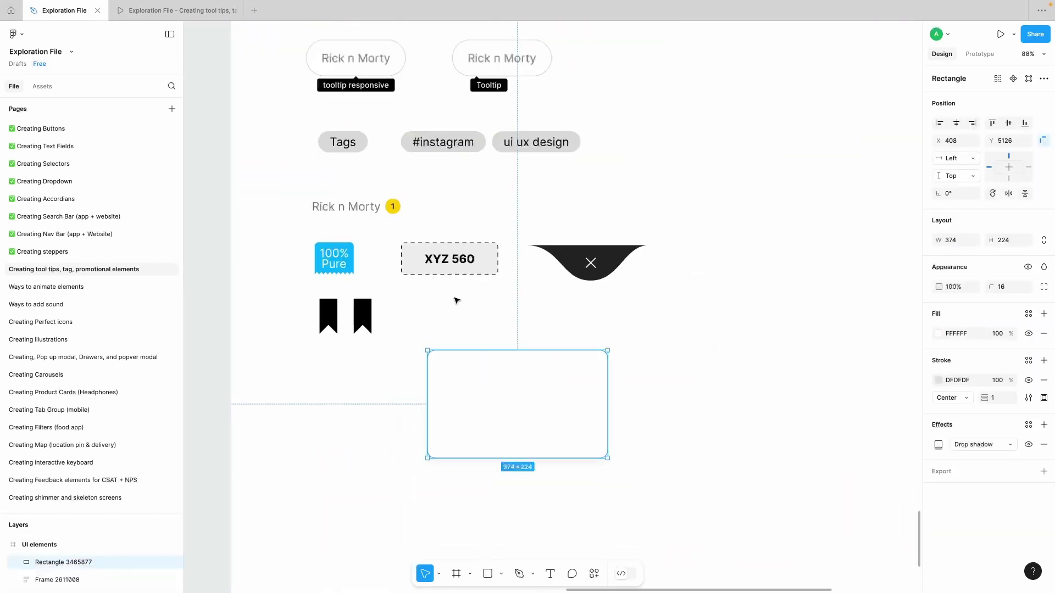
Step: Try placing the blank card directly under the ribbons with a duplicate beside it
{"action": "left_click_drag", "start_coordinate": [483, 405], "coordinate": [379, 404]}
{"action": "left_click_drag", "start_coordinate": [406, 403], "coordinate": [652, 402]}
{"action": "left_click", "coordinate": [668, 296]}
{"action": "scroll", "coordinate": [669, 297], "scroll_direction": "up", "scroll_amount": 2}
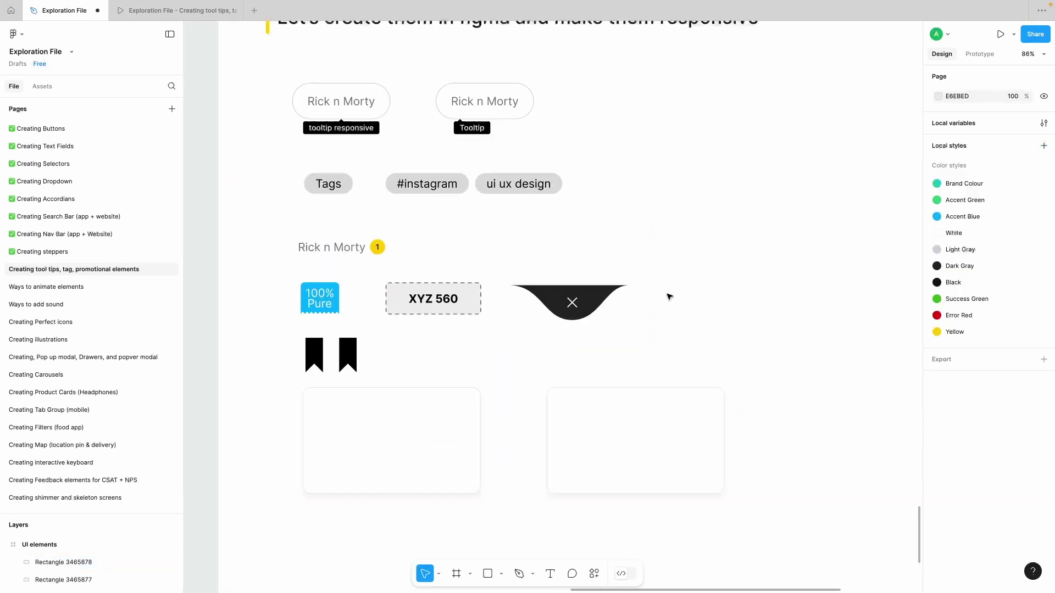
{"action": "scroll", "coordinate": [668, 297], "scroll_direction": "down", "scroll_amount": 2}
{"action": "left_click", "coordinate": [560, 254]}
{"action": "scroll", "coordinate": [474, 452], "scroll_direction": "right", "scroll_amount": 3}
{"action": "key", "text": "super+z"}
{"action": "key", "text": "super+z"}
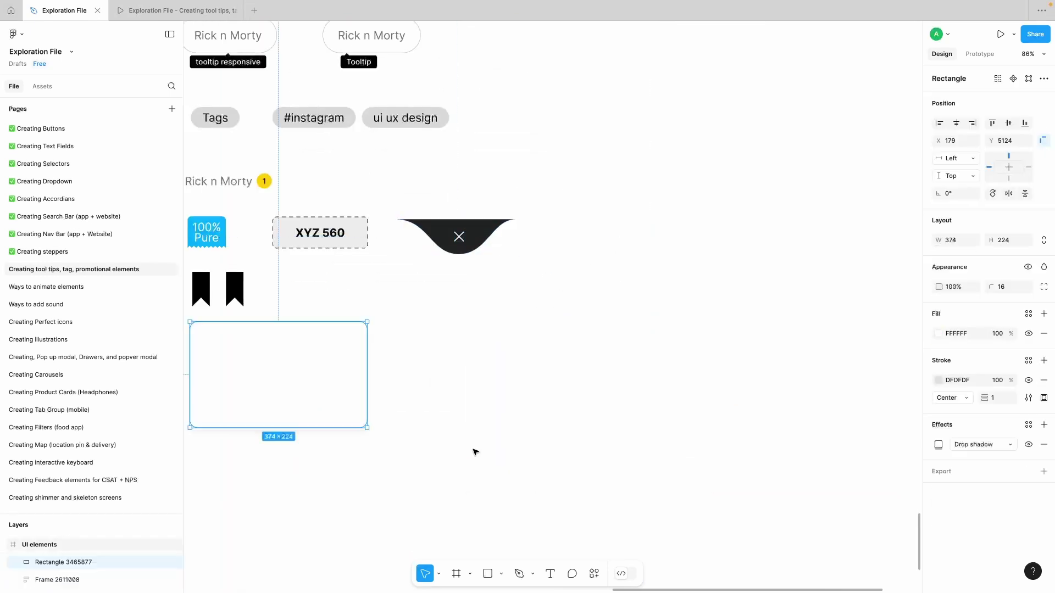
Step: Move the blank card further right and slightly lower, clear of the two ribbons
{"action": "left_click", "coordinate": [475, 452]}
{"action": "scroll", "coordinate": [349, 389], "scroll_direction": "left", "scroll_amount": 2}
{"action": "left_click_drag", "start_coordinate": [328, 362], "coordinate": [419, 386]}
{"action": "left_click", "coordinate": [342, 473]}
Step: Draw a closed diagonal band, about 101 × 101, across the card's upper-left corner with the Pen tool
{"action": "scroll", "coordinate": [342, 473], "scroll_direction": "up", "scroll_amount": 5}
{"action": "left_click", "coordinate": [516, 574]}
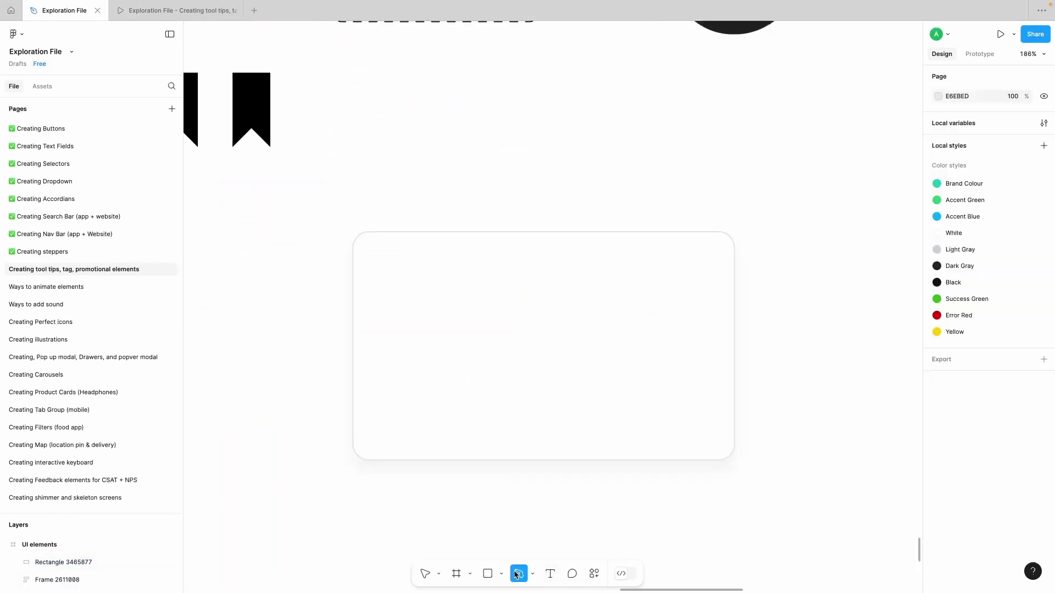
{"action": "left_click", "coordinate": [354, 296]}
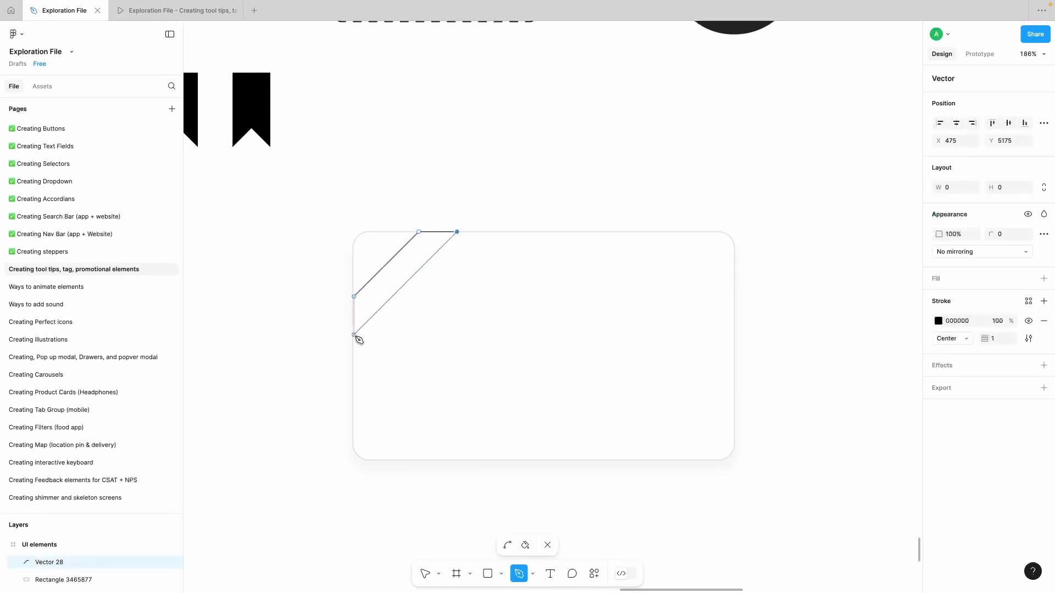
{"action": "left_click", "coordinate": [355, 297]}
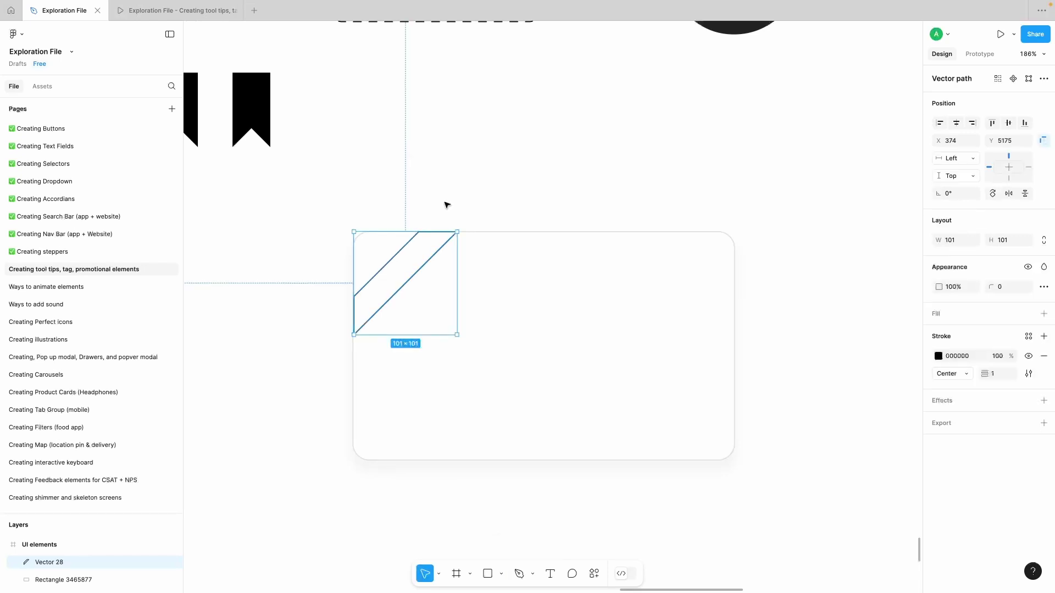
{"action": "left_click", "coordinate": [446, 205]}
Step: Remove the diagonal band's stroke and give it a D9D9D9 fill
{"action": "left_click", "coordinate": [418, 271]}
{"action": "left_click", "coordinate": [1044, 355]}
{"action": "left_click", "coordinate": [1044, 314]}
{"action": "scroll", "coordinate": [393, 282], "scroll_direction": "up", "scroll_amount": 5}
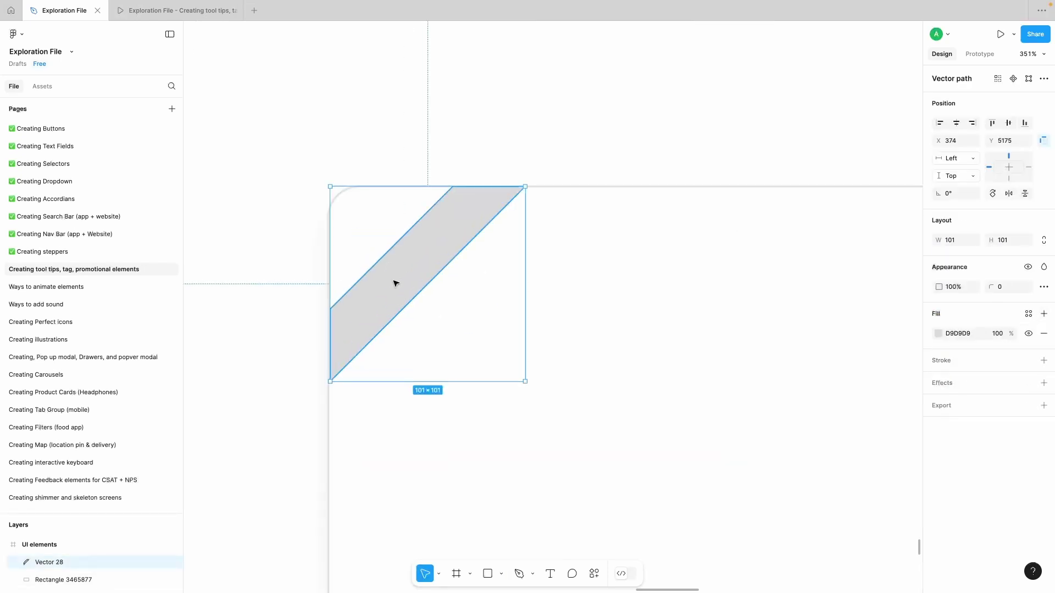
{"action": "key", "text": "Escape"}
{"action": "scroll", "coordinate": [497, 92], "scroll_direction": "down", "scroll_amount": 8}
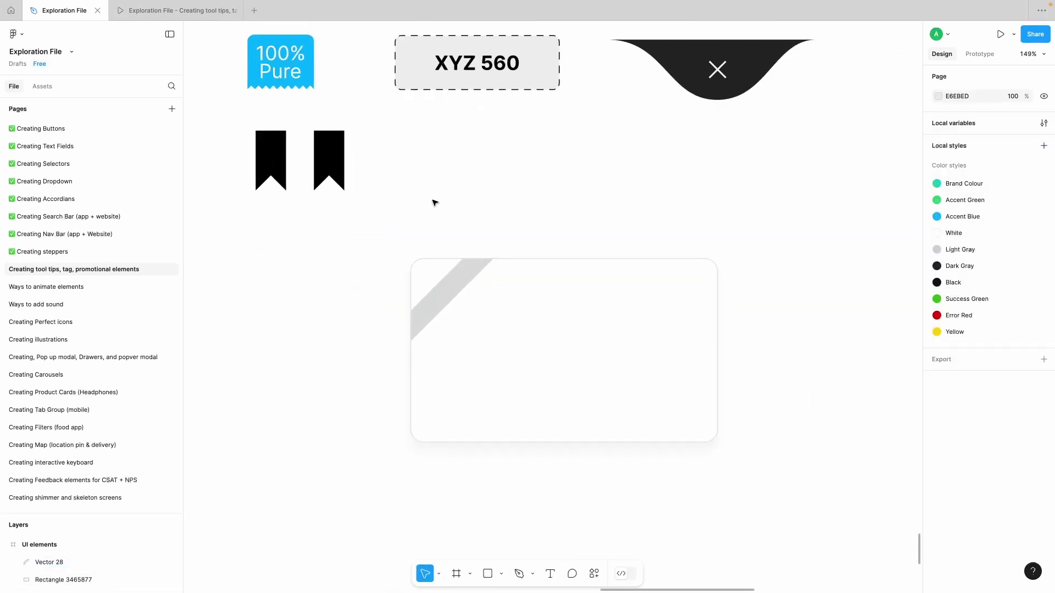
Step: Add a text reading Something beside the card and set its font to Inter Regular
{"action": "left_click", "coordinate": [318, 395]}
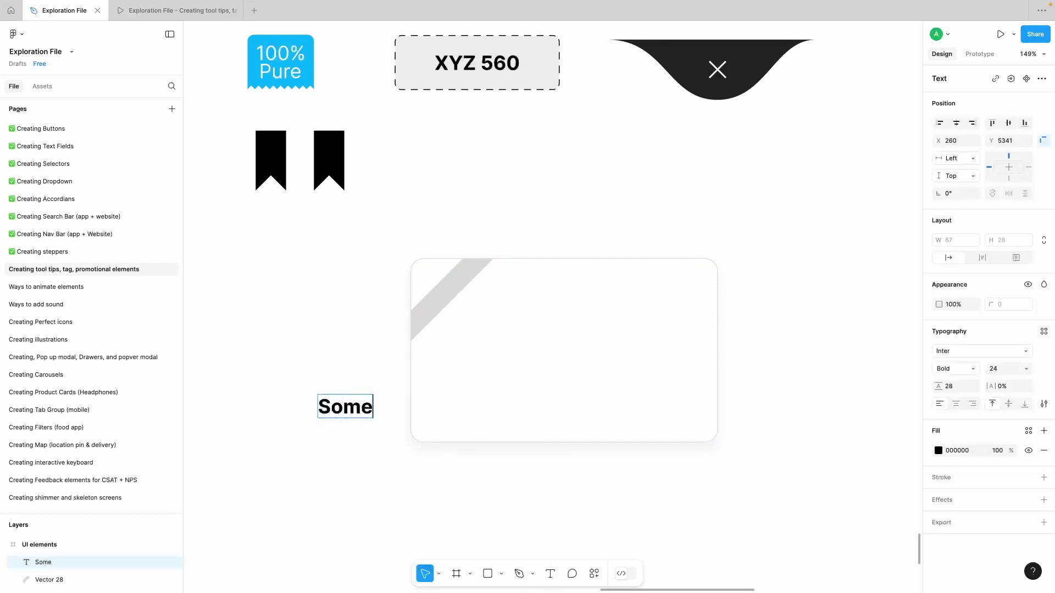
{"action": "left_click", "coordinate": [1023, 352]}
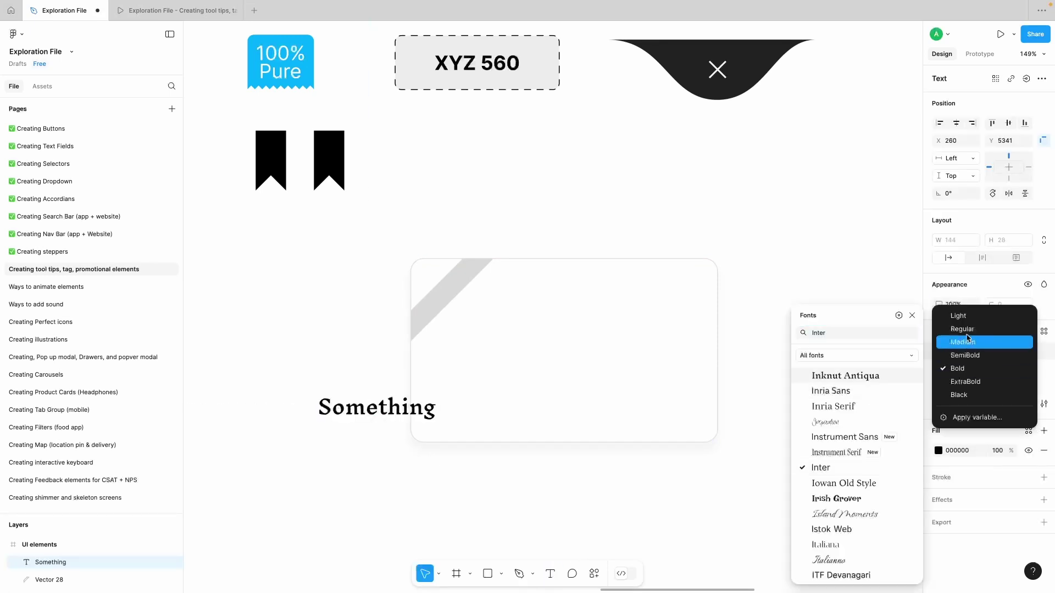
{"action": "left_click", "coordinate": [962, 353]}
{"action": "left_click", "coordinate": [955, 368]}
{"action": "left_click", "coordinate": [956, 329]}
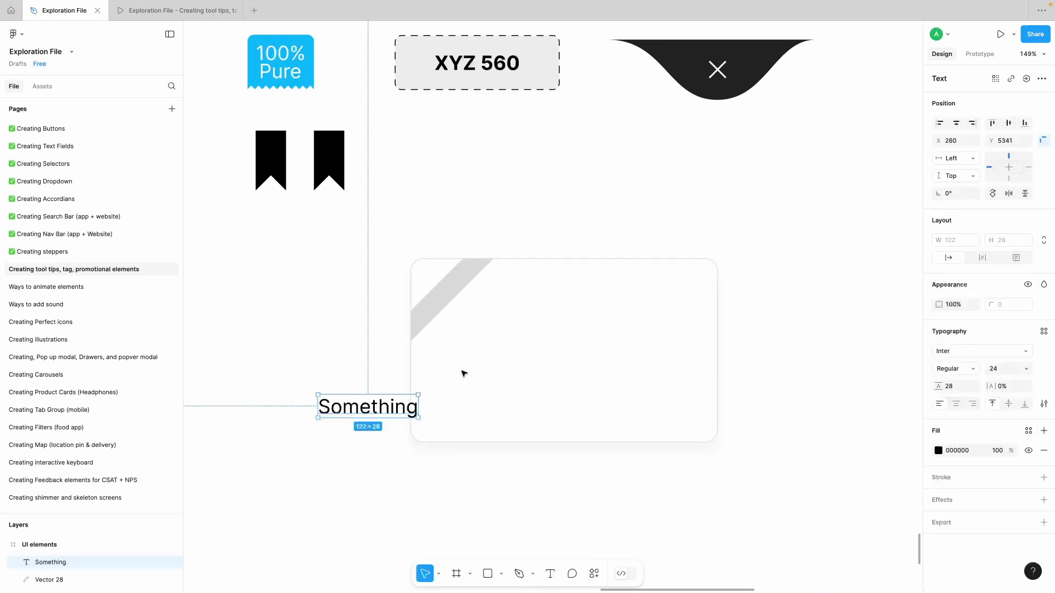
Step: Set the Something text to size 16, rotate it 45° and place it along the diagonal band
{"action": "left_click_drag", "start_coordinate": [424, 421], "coordinate": [455, 286]}
{"action": "left_click", "coordinate": [1027, 369]}
{"action": "left_click", "coordinate": [1015, 343]}
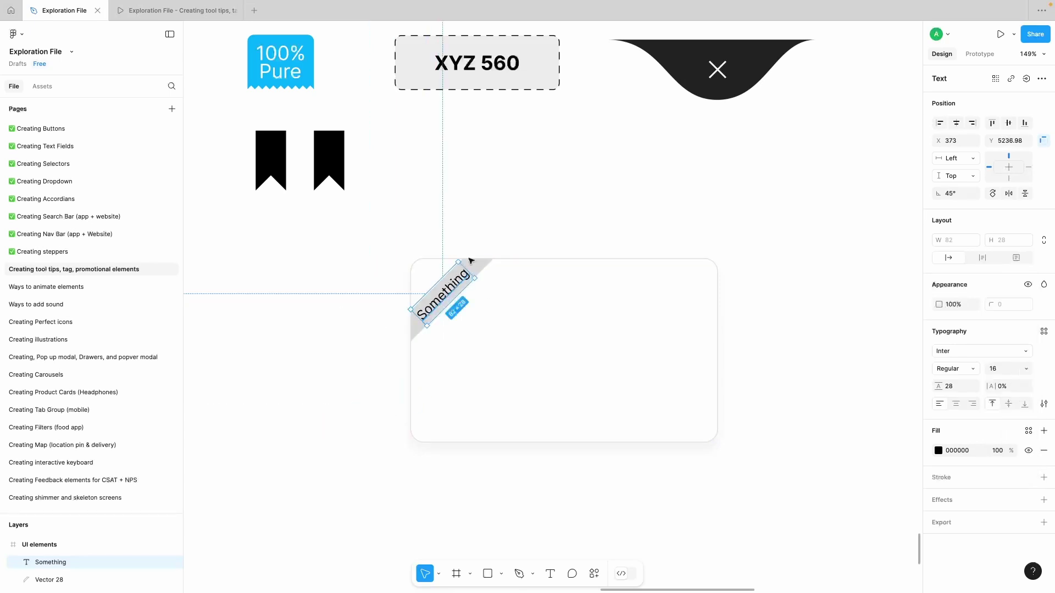
{"action": "left_click", "coordinate": [487, 224]}
Step: Draw a longer diagonal band, about 199 × 199, overhanging the card's upper and left edges, with a D9D9D9 fill and no stroke
{"action": "scroll", "coordinate": [487, 224], "scroll_direction": "right", "scroll_amount": 5}
{"action": "scroll", "coordinate": [487, 223], "scroll_direction": "down", "scroll_amount": 2}
{"action": "key", "text": "p"}
{"action": "left_click", "coordinate": [297, 325]}
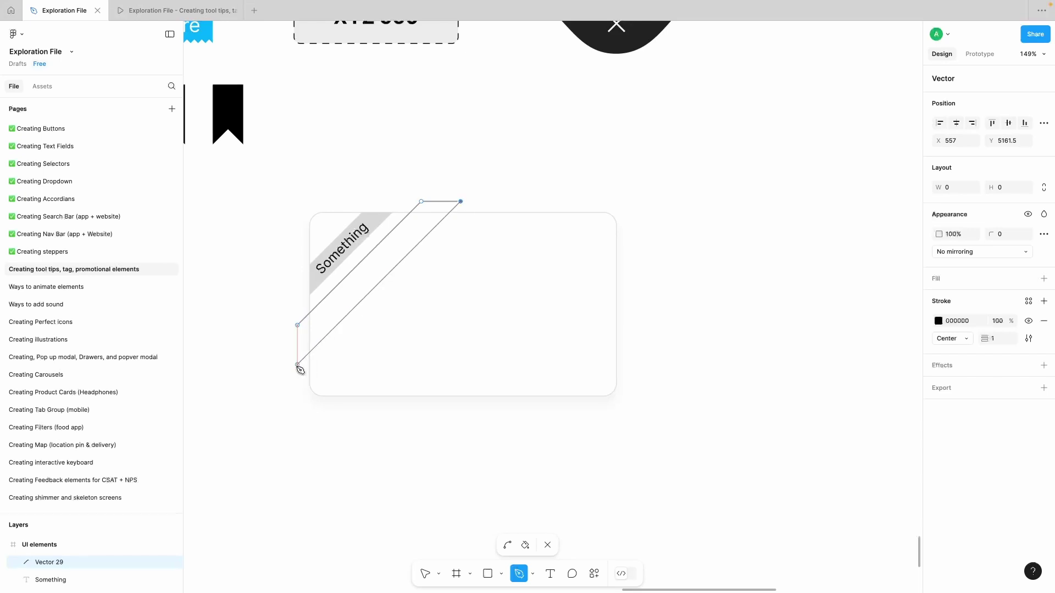
{"action": "key", "text": "Escape"}
{"action": "left_click", "coordinate": [1044, 356]}
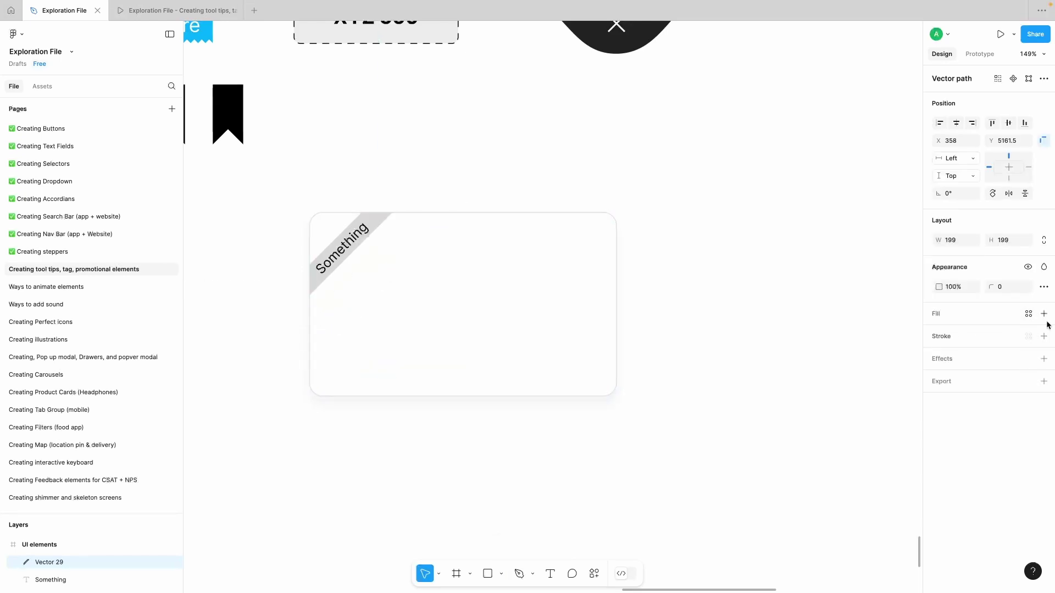
{"action": "left_click", "coordinate": [1044, 314]}
{"action": "left_click", "coordinate": [405, 141]}
Step: Duplicate the rotated Something text onto the longer diagonal band
{"action": "left_click", "coordinate": [350, 242]}
{"action": "left_click_drag", "start_coordinate": [350, 241], "coordinate": [369, 272]}
{"action": "key", "text": "Escape"}
Step: Draw a small fold triangle, about 27.5 × 13, between the longer band's upper tip and the card's top edge
{"action": "left_click", "coordinate": [520, 574]}
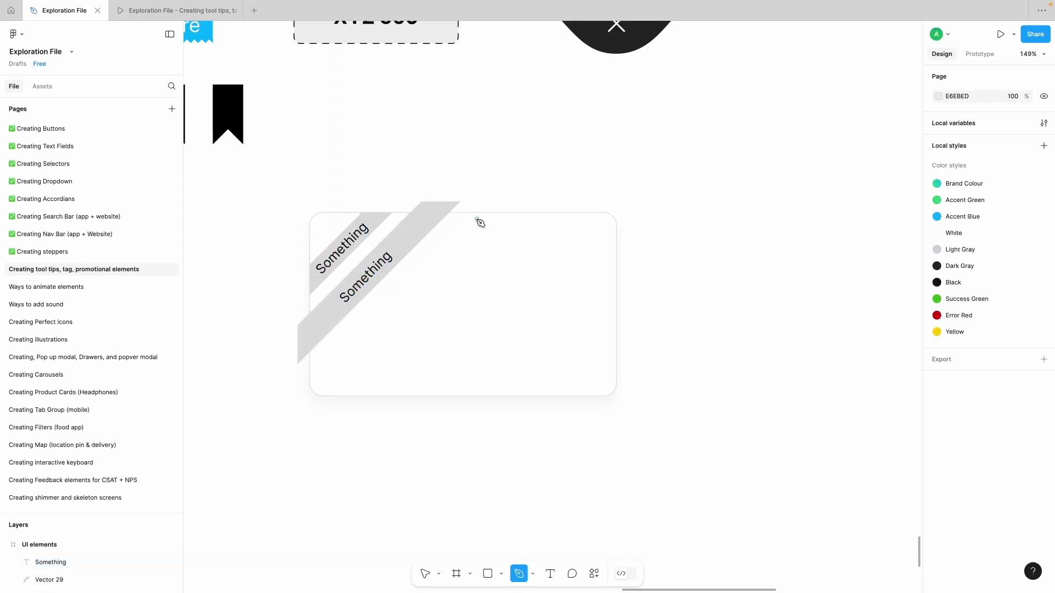
{"action": "scroll", "coordinate": [475, 219], "scroll_direction": "up", "scroll_amount": 5}
{"action": "left_click", "coordinate": [446, 182]}
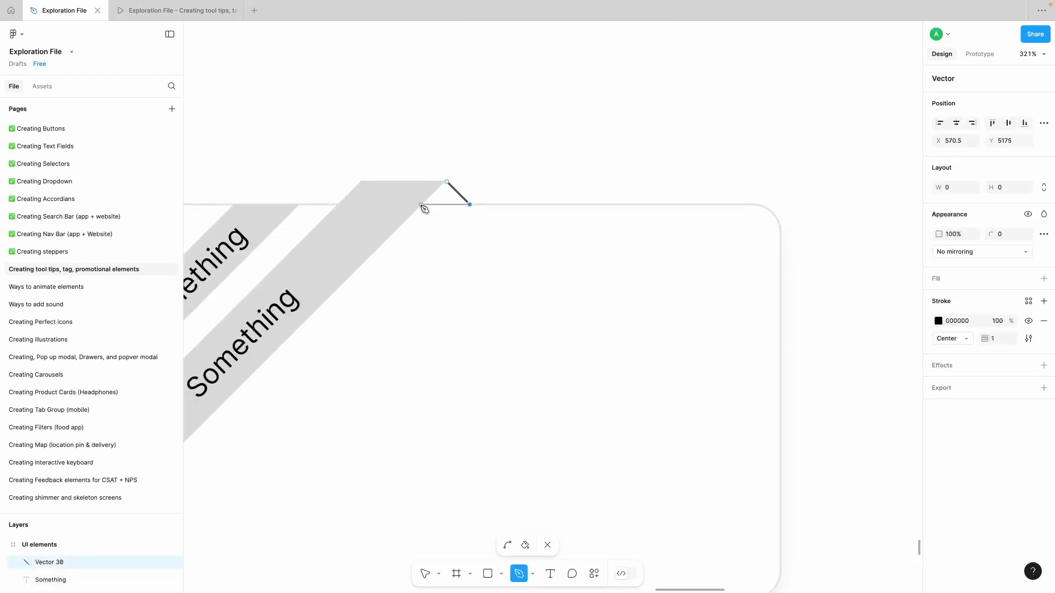
{"action": "left_click", "coordinate": [446, 182]}
Step: Remove the fold triangle's stroke and fill it with dark grey 303030
{"action": "left_click", "coordinate": [1043, 356]}
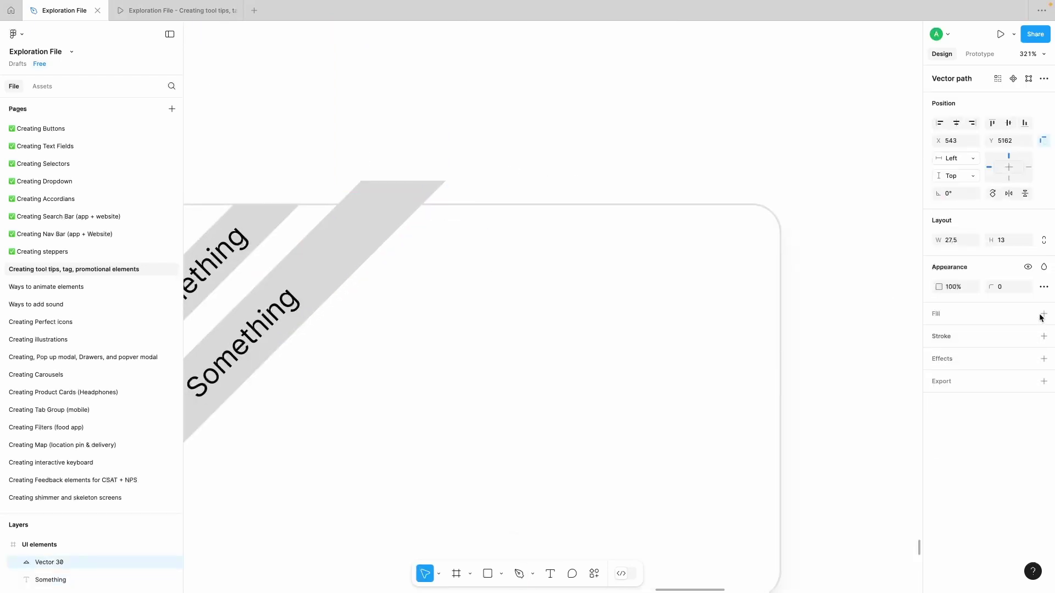
{"action": "left_click", "coordinate": [939, 334]}
{"action": "left_click_drag", "start_coordinate": [796, 422], "coordinate": [763, 431]}
{"action": "scroll", "coordinate": [452, 195], "scroll_direction": "up", "scroll_amount": 6}
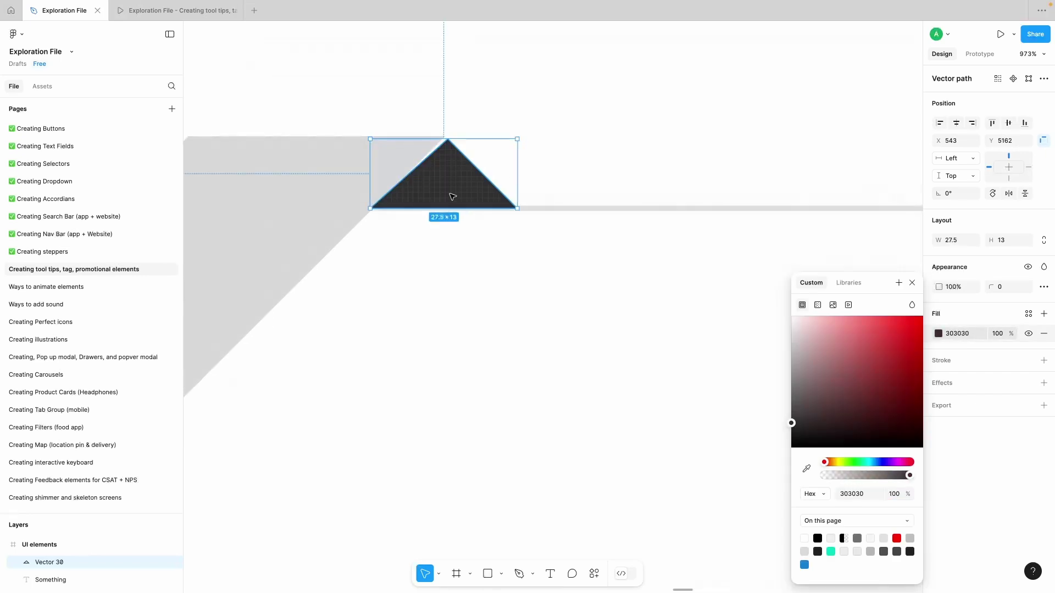
Step: Send the dark fold triangle behind the longer diagonal band
{"action": "key", "text": "ctrl+["}
{"action": "key", "text": "ctrl+["}
{"action": "left_click", "coordinate": [325, 194]}
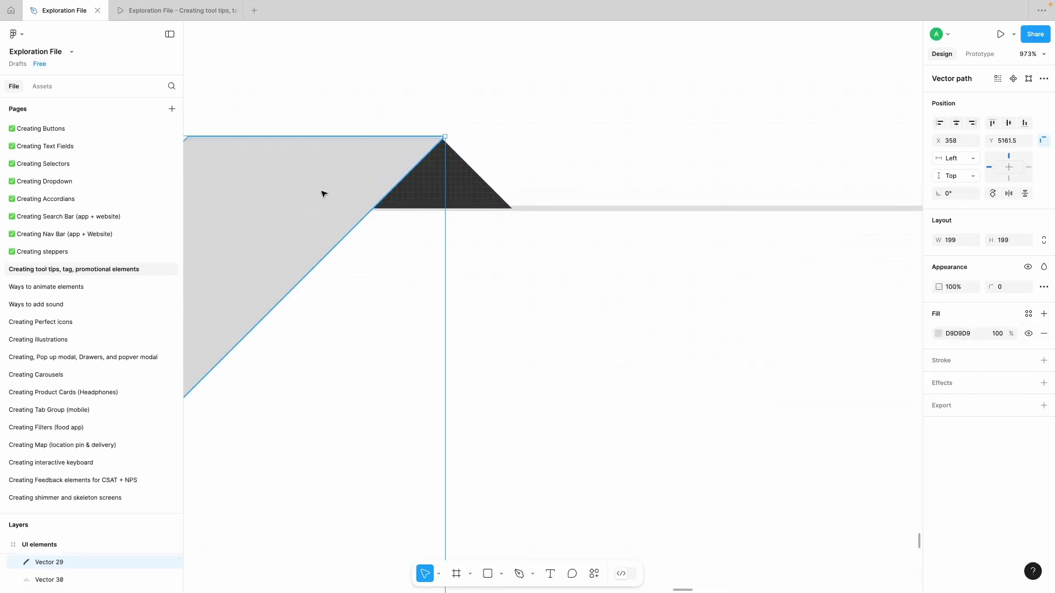
{"action": "left_click", "coordinate": [459, 179]}
Step: Narrow the fold triangle to 25 × 13 and fit it against the longer band's upper tip
{"action": "scroll", "coordinate": [439, 162], "scroll_direction": "up", "scroll_amount": 5}
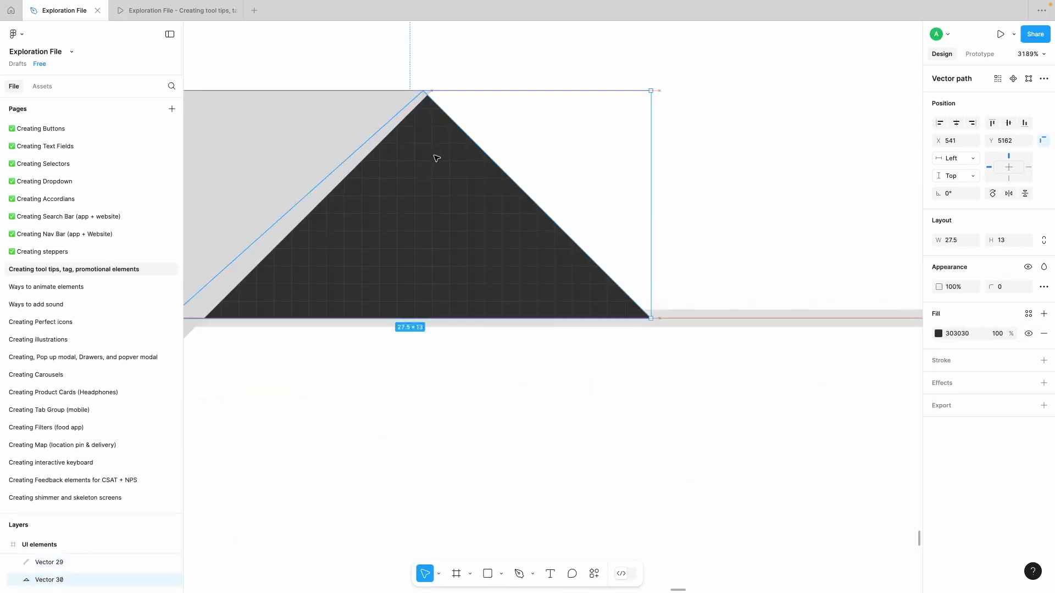
{"action": "key", "text": "Right"}
{"action": "key", "text": "Left"}
{"action": "scroll", "coordinate": [634, 248], "scroll_direction": "left", "scroll_amount": 2}
{"action": "left_click_drag", "start_coordinate": [276, 235], "coordinate": [293, 235]}
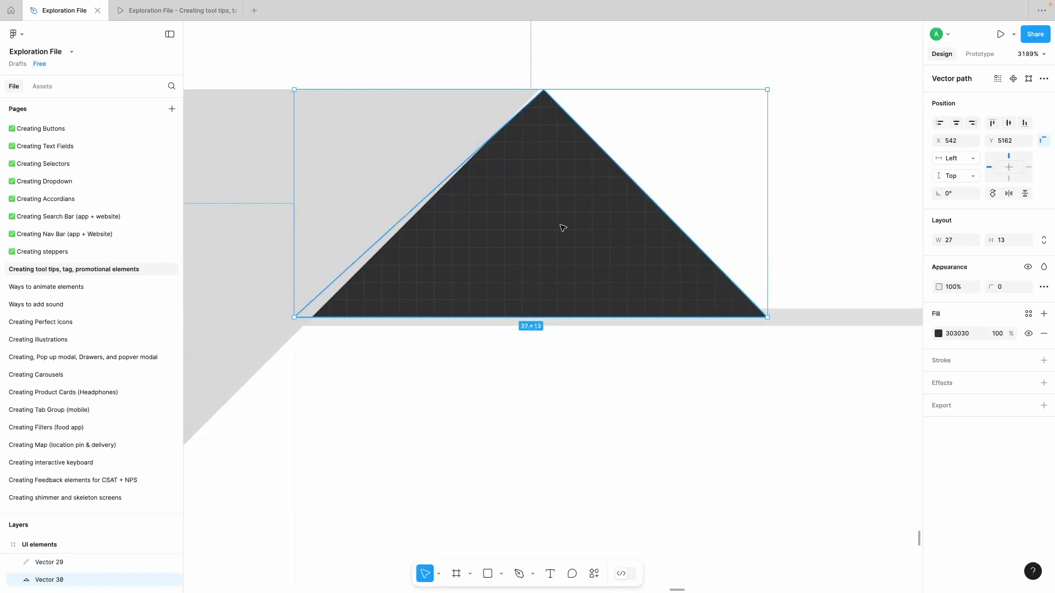
{"action": "left_click_drag", "start_coordinate": [766, 243], "coordinate": [749, 242]}
{"action": "left_click", "coordinate": [416, 181]}
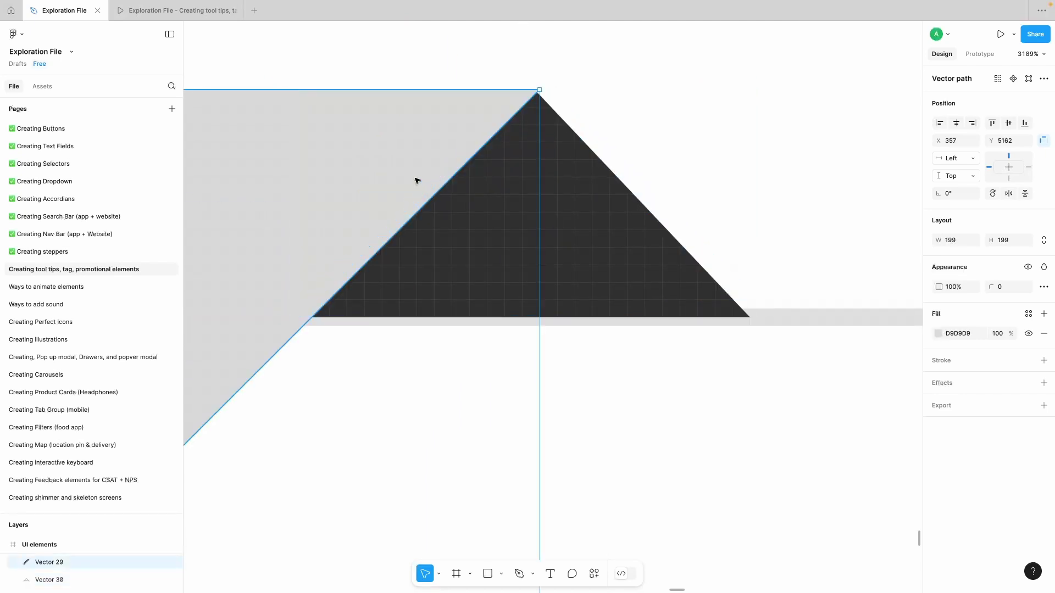
{"action": "left_click", "coordinate": [529, 218]}
{"action": "key", "text": "Right"}
{"action": "double_click", "coordinate": [504, 241]}
{"action": "left_click_drag", "start_coordinate": [315, 317], "coordinate": [337, 312]}
{"action": "key", "text": "Escape"}
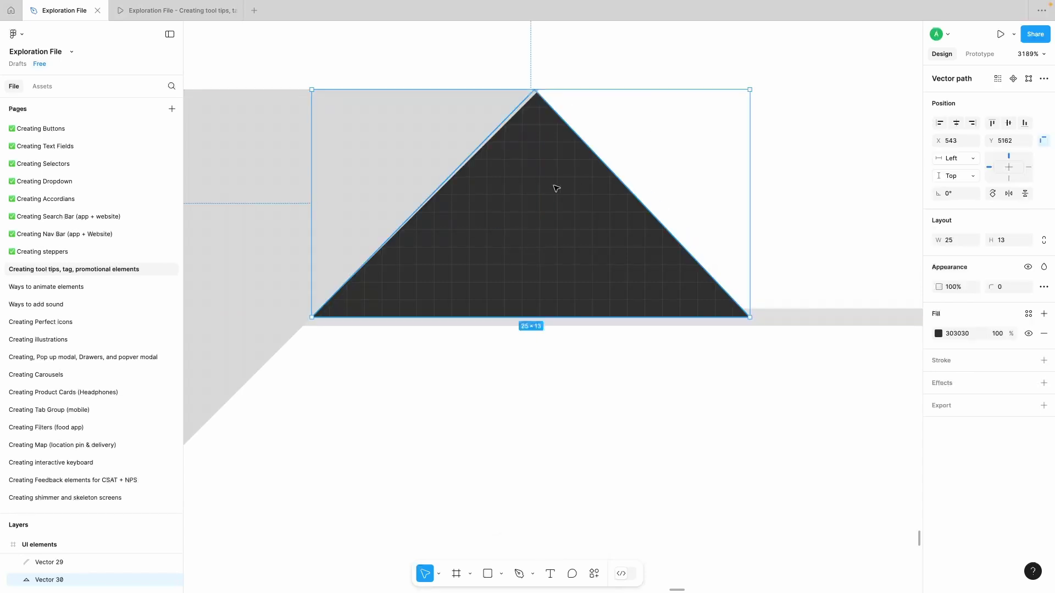
Step: Copy the fold triangle to the longer band's lower end, turned to meet the card's left edge
{"action": "scroll", "coordinate": [555, 186], "scroll_direction": "down", "scroll_amount": 15}
{"action": "left_click_drag", "start_coordinate": [555, 180], "coordinate": [297, 464]}
{"action": "scroll", "coordinate": [296, 464], "scroll_direction": "up", "scroll_amount": 6}
{"action": "left_click_drag", "start_coordinate": [351, 337], "coordinate": [329, 364]}
{"action": "scroll", "coordinate": [330, 364], "scroll_direction": "down", "scroll_amount": 8}
Step: Shift the longer band, its text and both fold triangles 3 px to the right and group them
{"action": "left_click", "coordinate": [407, 253], "text": "shift"}
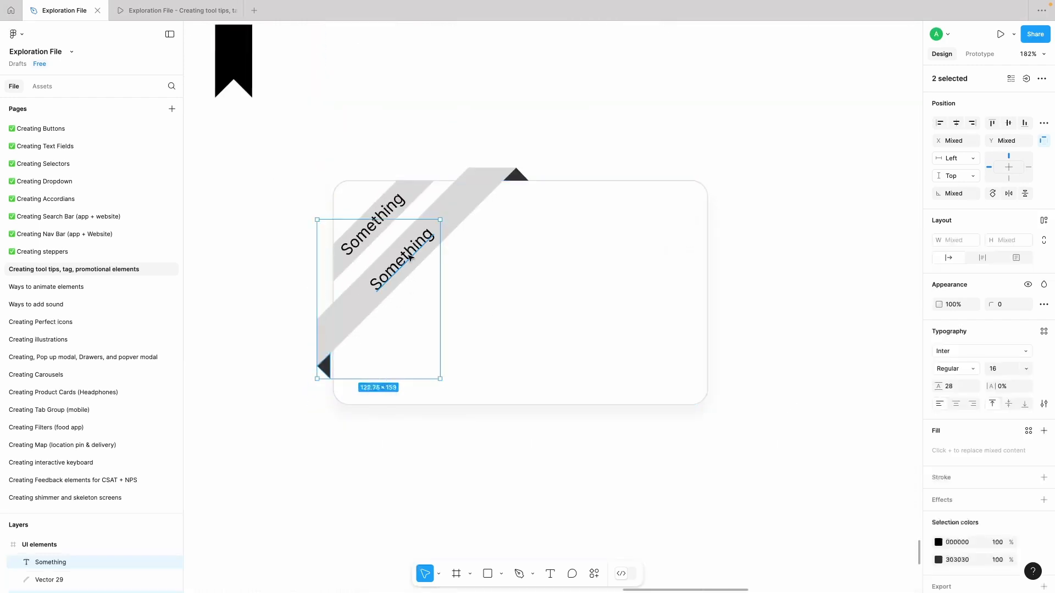
{"action": "left_click", "coordinate": [453, 211], "text": "shift"}
{"action": "left_click", "coordinate": [517, 176], "text": "shift"}
{"action": "key", "text": "Right"}
{"action": "key", "text": "Right"}
{"action": "key", "text": "Right"}
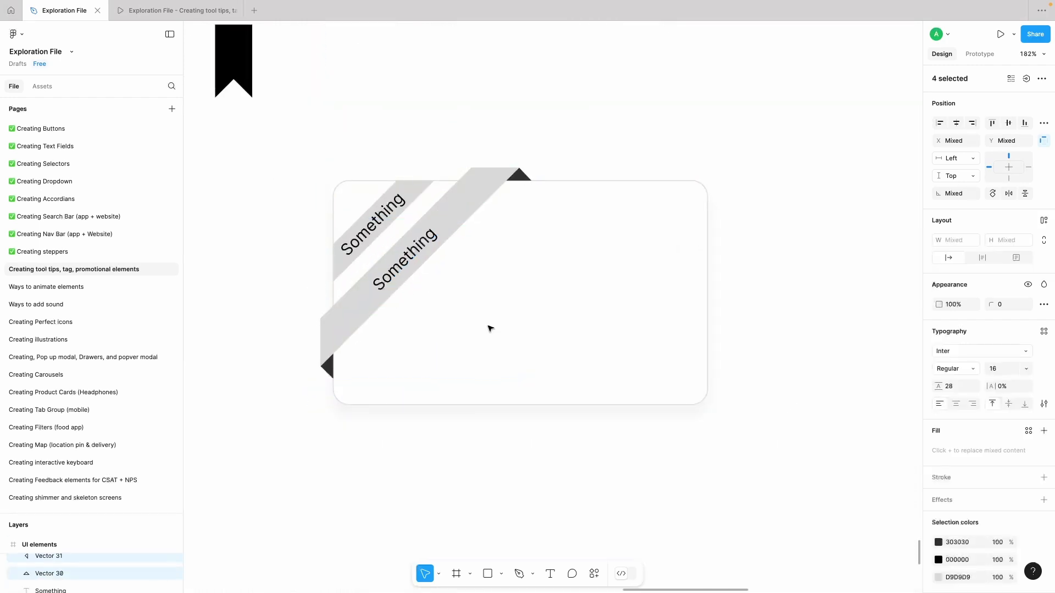
{"action": "left_click", "coordinate": [479, 521]}
Step: Examine the sample ribbon and corner labels, especially the green ribbon wrapped around the card's side
{"action": "scroll", "coordinate": [467, 519], "scroll_direction": "down", "scroll_amount": 3}
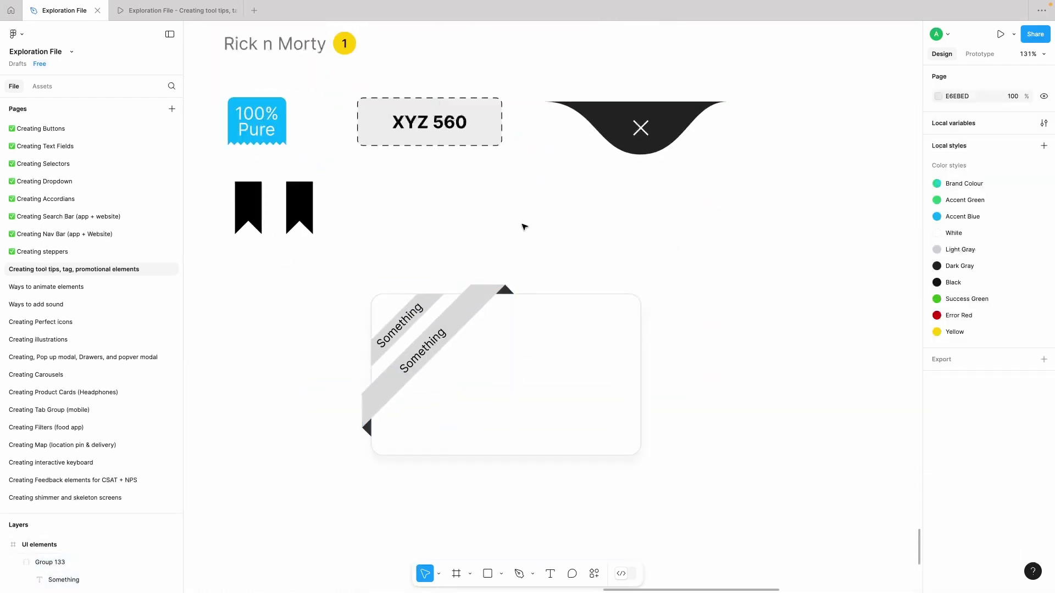
{"action": "scroll", "coordinate": [523, 226], "scroll_direction": "down", "scroll_amount": 2}
{"action": "scroll", "coordinate": [495, 308], "scroll_direction": "down", "scroll_amount": 3}
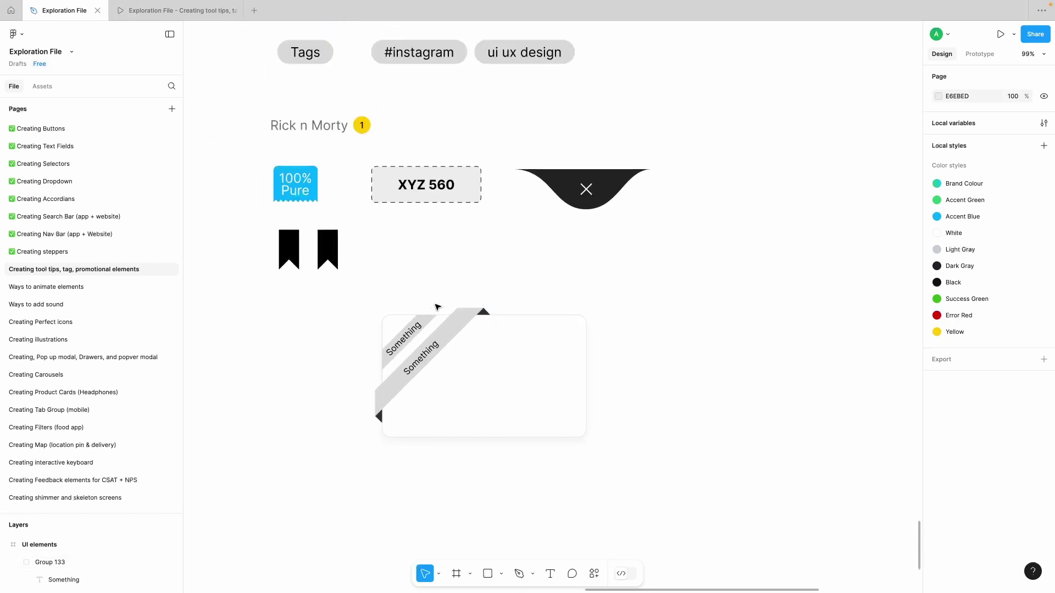
{"action": "scroll", "coordinate": [437, 307], "scroll_direction": "down", "scroll_amount": 1}
{"action": "scroll", "coordinate": [441, 299], "scroll_direction": "up", "scroll_amount": 3}
{"action": "scroll", "coordinate": [535, 384], "scroll_direction": "down", "scroll_amount": 5}
{"action": "scroll", "coordinate": [537, 385], "scroll_direction": "up", "scroll_amount": 8}
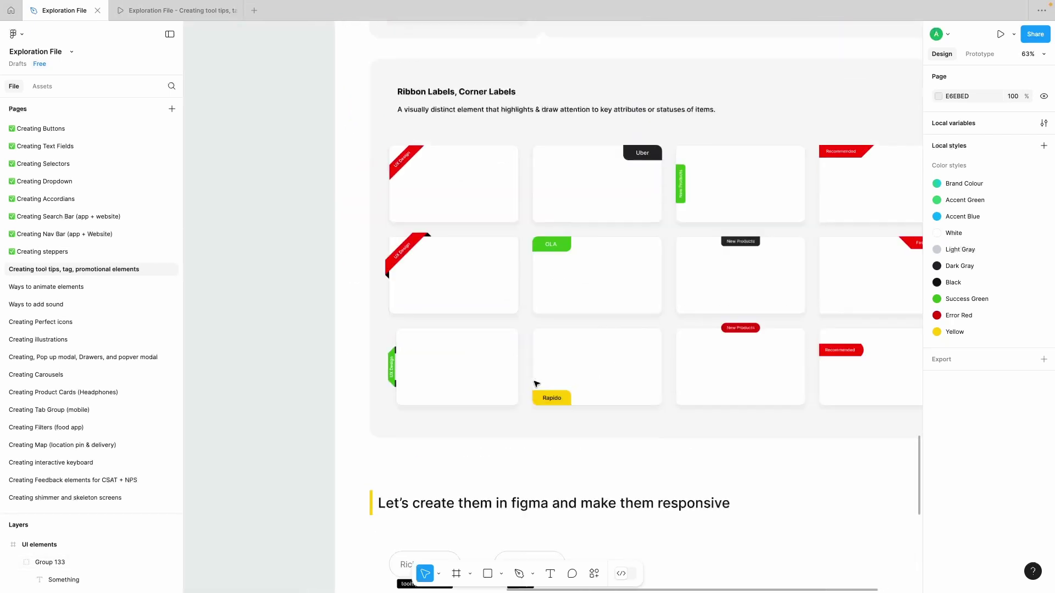
{"action": "scroll", "coordinate": [439, 379], "scroll_direction": "up", "scroll_amount": 5}
{"action": "scroll", "coordinate": [423, 285], "scroll_direction": "down", "scroll_amount": 2}
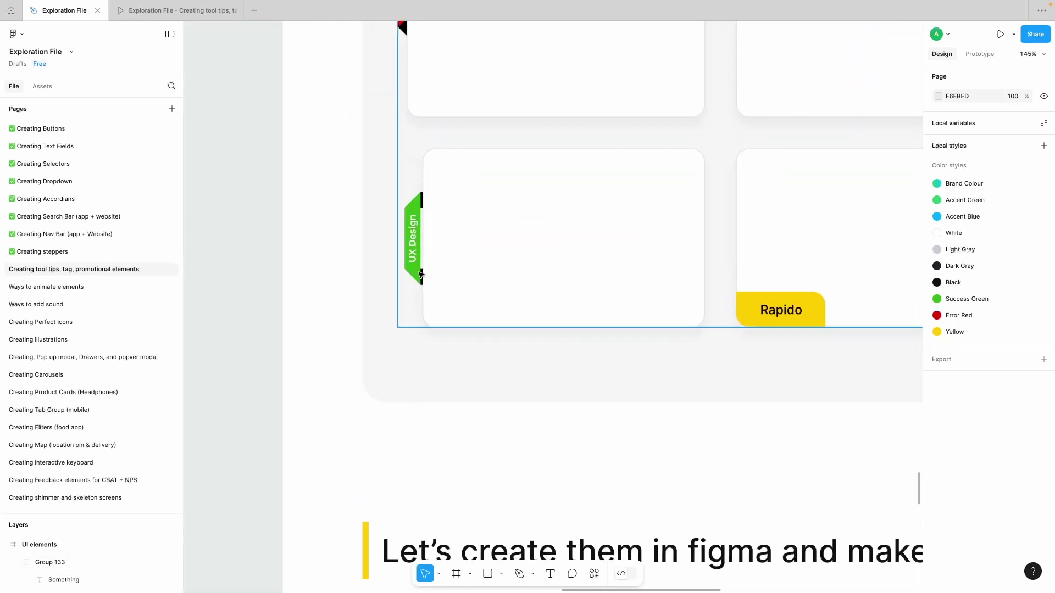
Step: Draw a vertical trapezoid ribbon, about 18 × 120.5, just outside the card's right edge
{"action": "scroll", "coordinate": [424, 207], "scroll_direction": "down", "scroll_amount": 10}
{"action": "scroll", "coordinate": [423, 207], "scroll_direction": "right", "scroll_amount": 5}
{"action": "scroll", "coordinate": [574, 347], "scroll_direction": "up", "scroll_amount": 10}
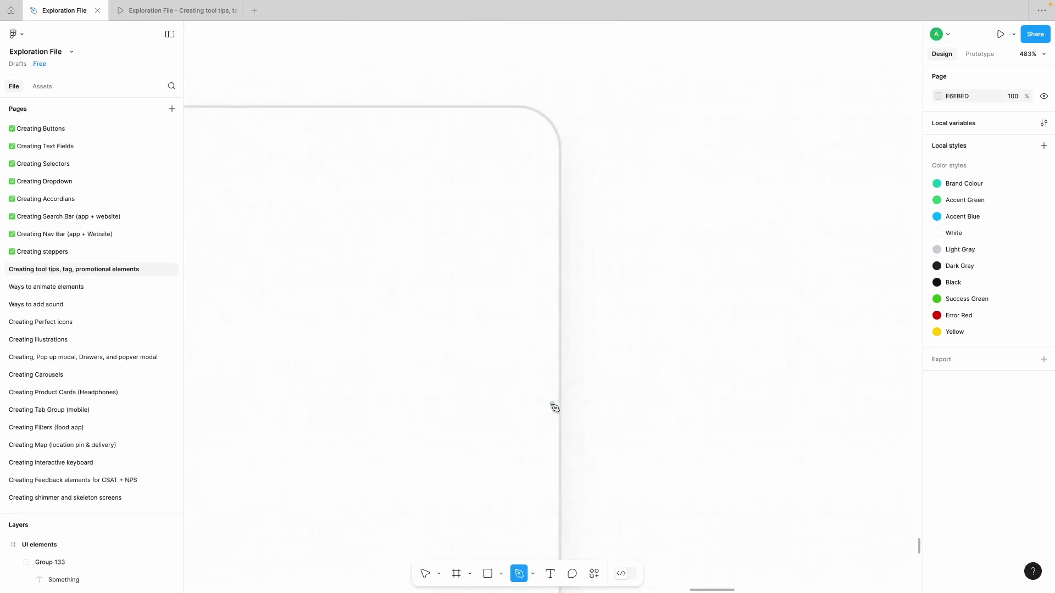
{"action": "left_click", "coordinate": [572, 256]}
{"action": "left_click", "coordinate": [603, 287]}
{"action": "scroll", "coordinate": [598, 302], "scroll_direction": "down", "scroll_amount": 4}
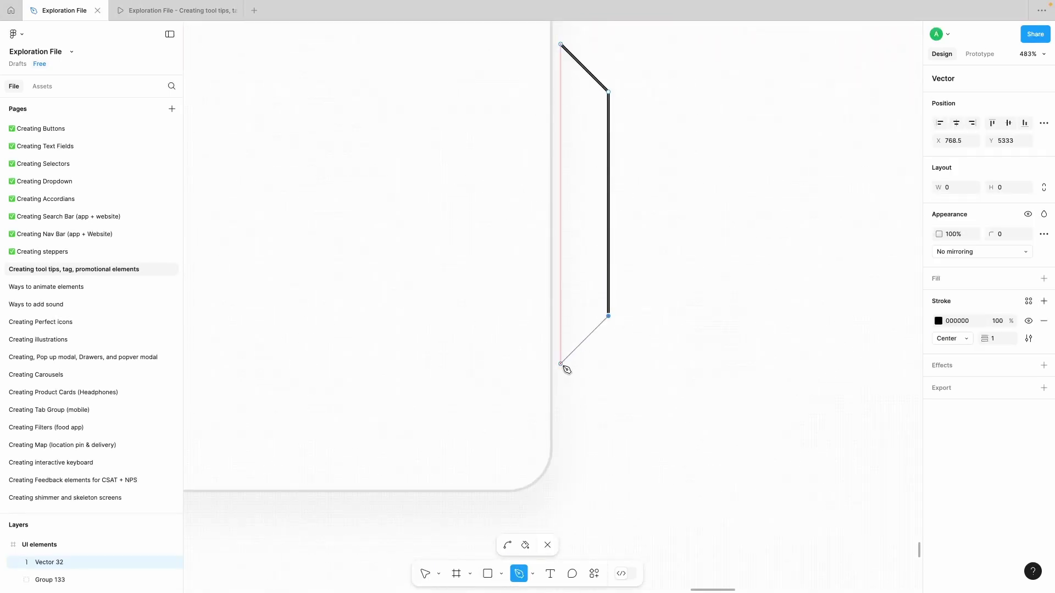
{"action": "left_click", "coordinate": [560, 45]}
{"action": "key", "text": "Escape"}
Step: Remove the side ribbon's stroke and give it the turquoise 00DBC2 fill
{"action": "scroll", "coordinate": [561, 47], "scroll_direction": "up", "scroll_amount": 2}
{"action": "left_click", "coordinate": [1043, 356]}
{"action": "left_click", "coordinate": [1043, 314]}
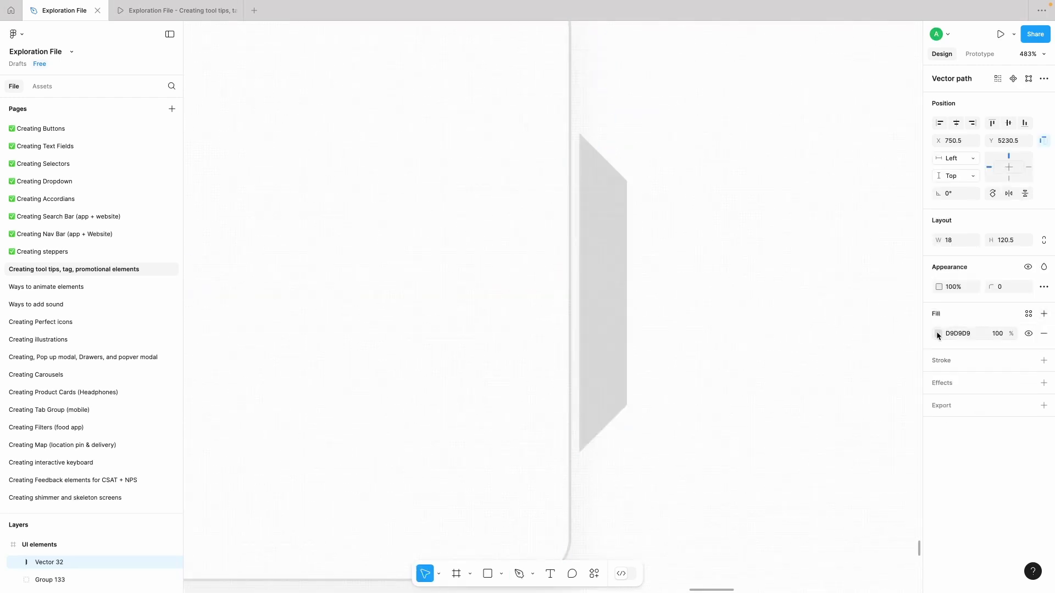
{"action": "left_click", "coordinate": [938, 333]}
{"action": "left_click", "coordinate": [830, 552]}
{"action": "left_click", "coordinate": [699, 337]}
Step: Draw a small black rectangle between the card edge and the side ribbon's lower end, and bring the ribbon to the front
{"action": "left_click_drag", "start_coordinate": [578, 452], "coordinate": [532, 426]}
{"action": "scroll", "coordinate": [571, 423], "scroll_direction": "up", "scroll_amount": 5}
{"action": "left_click", "coordinate": [938, 334]}
{"action": "left_click_drag", "start_coordinate": [846, 398], "coordinate": [612, 553]}
{"action": "left_click", "coordinate": [642, 365]}
{"action": "scroll", "coordinate": [642, 365], "scroll_direction": "down", "scroll_amount": 5}
{"action": "key", "text": "]"}
{"action": "scroll", "coordinate": [613, 375], "scroll_direction": "down", "scroll_amount": 3}
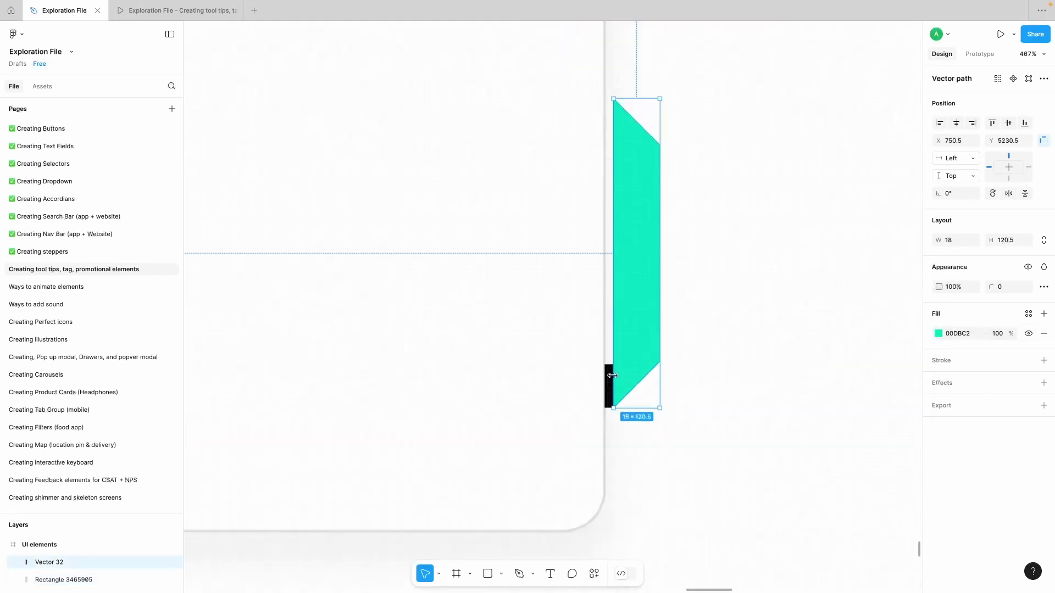
Step: Duplicate the small black rectangle to the side ribbon's upper end
{"action": "left_click_drag", "start_coordinate": [609, 383], "coordinate": [609, 118]}
{"action": "left_click", "coordinate": [727, 94]}
{"action": "scroll", "coordinate": [726, 95], "scroll_direction": "down", "scroll_amount": 10}
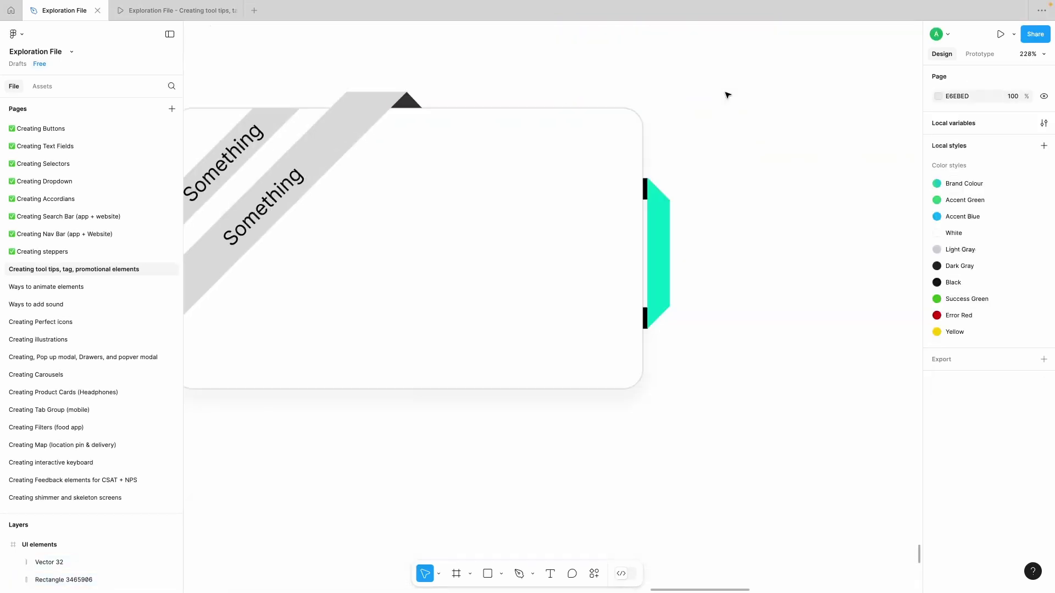
Step: Try the Accent Blue style on the longer diagonal band, and settle on the side ribbon's turquoise as its fill
{"action": "scroll", "coordinate": [616, 204], "scroll_direction": "right", "scroll_amount": 1}
{"action": "double_click", "coordinate": [473, 233]}
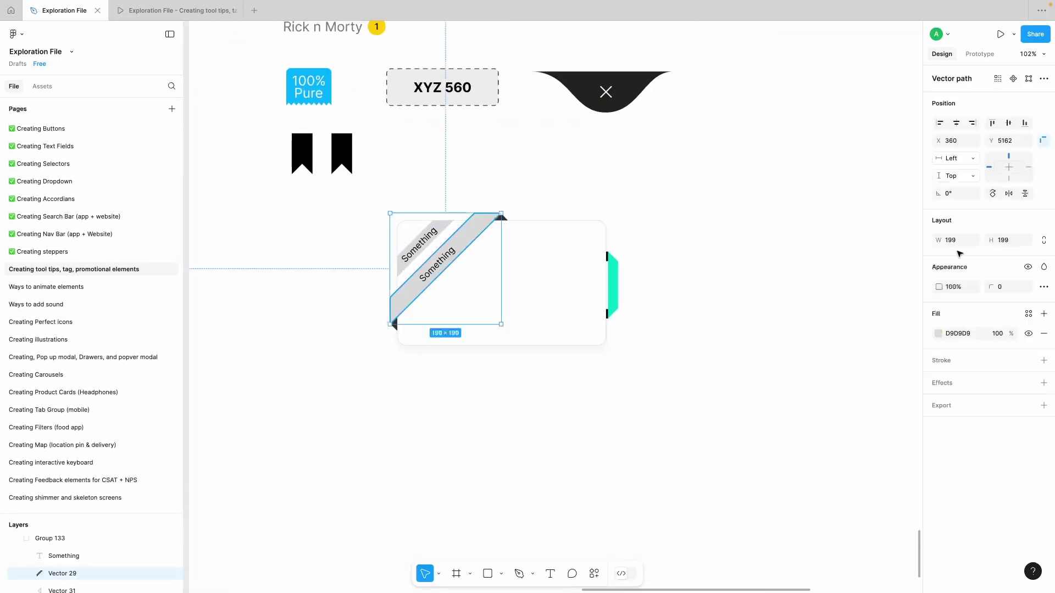
{"action": "left_click", "coordinate": [1028, 314]}
{"action": "left_click", "coordinate": [847, 448]}
{"action": "left_click", "coordinate": [938, 334]}
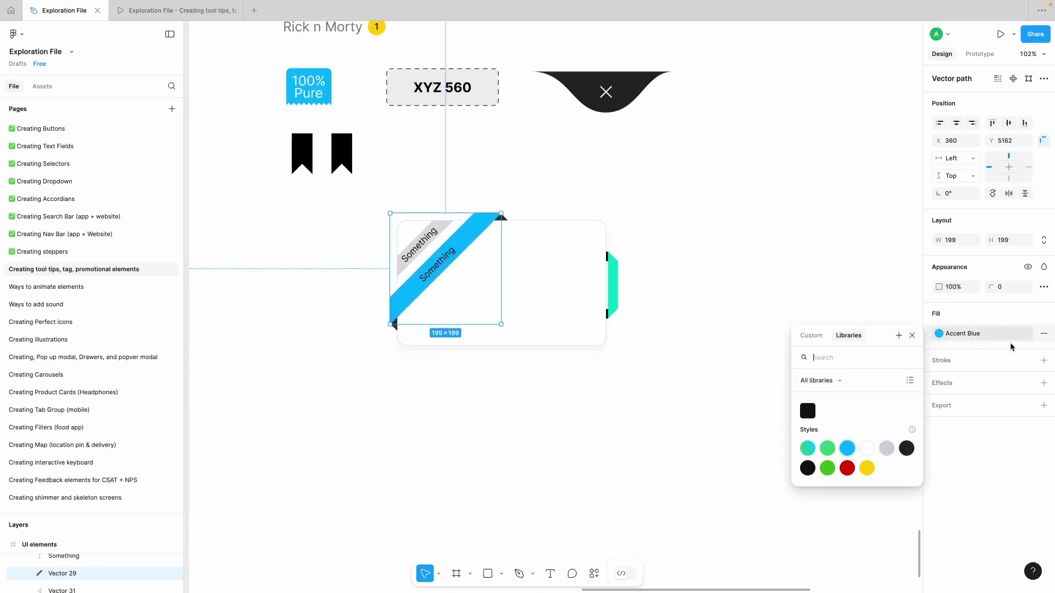
{"action": "left_click", "coordinate": [940, 333]}
{"action": "left_click", "coordinate": [821, 546]}
{"action": "left_click", "coordinate": [557, 165]}
Step: Move the card with all its ribbons to the left, beneath the bookmark ribbons
{"action": "scroll", "coordinate": [556, 171], "scroll_direction": "right", "scroll_amount": 1}
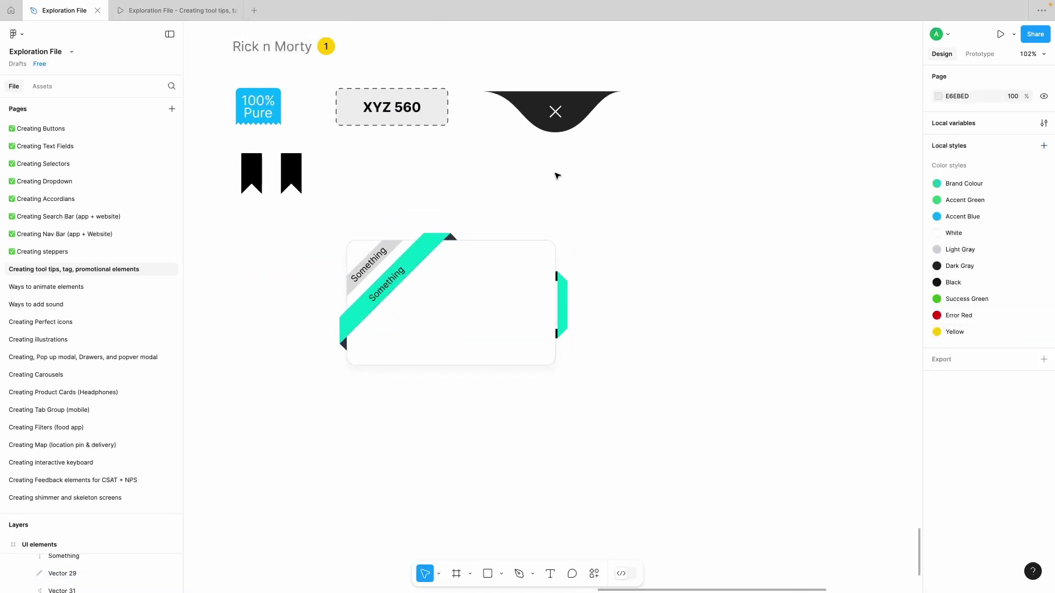
{"action": "right_click", "coordinate": [555, 173]}
{"action": "left_click_drag", "start_coordinate": [328, 230], "coordinate": [627, 389]}
{"action": "left_click_drag", "start_coordinate": [495, 312], "coordinate": [370, 313]}
Step: Group the turquoise side ribbon with its two black rectangles
{"action": "left_click_drag", "start_coordinate": [467, 253], "coordinate": [431, 346]}
{"action": "key", "text": "super+g"}
{"action": "left_click", "coordinate": [467, 283]}
Step: Duplicate the blank white card to the right of the original card
{"action": "scroll", "coordinate": [430, 282], "scroll_direction": "up", "scroll_amount": 4}
{"action": "scroll", "coordinate": [431, 281], "scroll_direction": "down", "scroll_amount": 5}
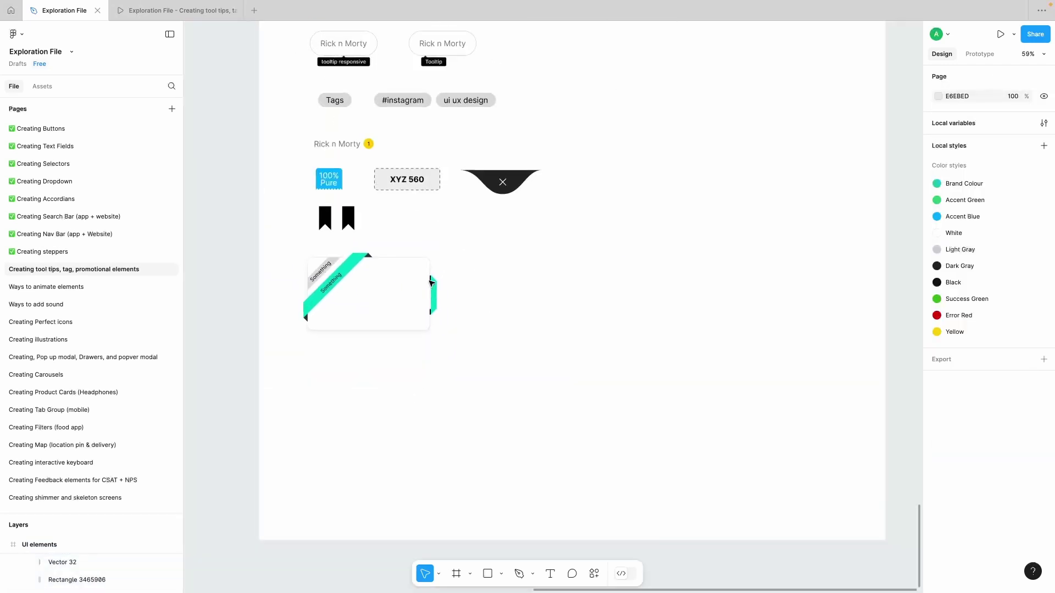
{"action": "scroll", "coordinate": [406, 292], "scroll_direction": "up", "scroll_amount": 4}
{"action": "scroll", "coordinate": [406, 291], "scroll_direction": "down", "scroll_amount": 1}
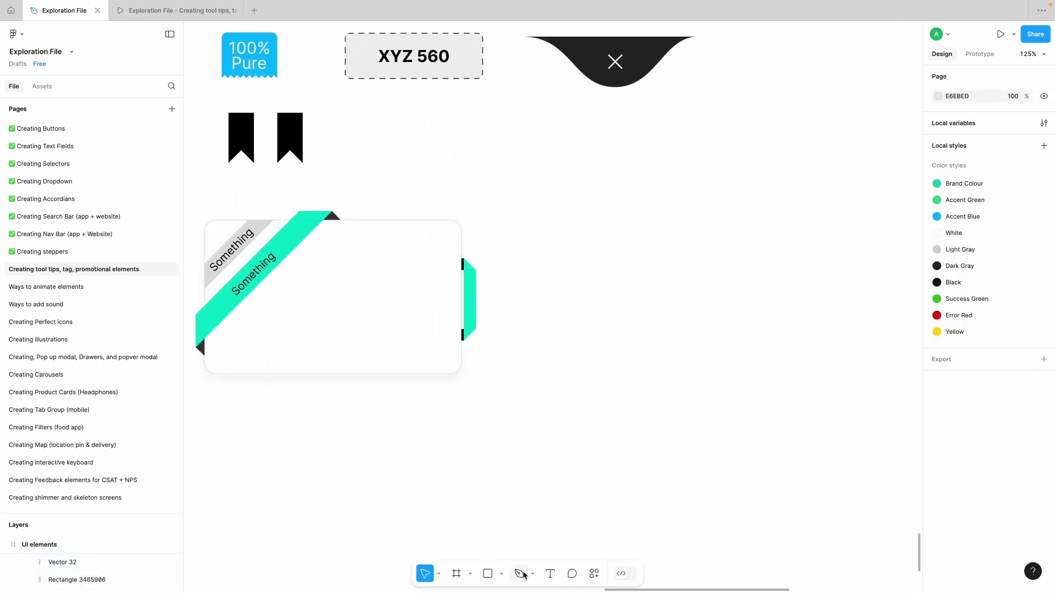
{"action": "left_click", "coordinate": [422, 578]}
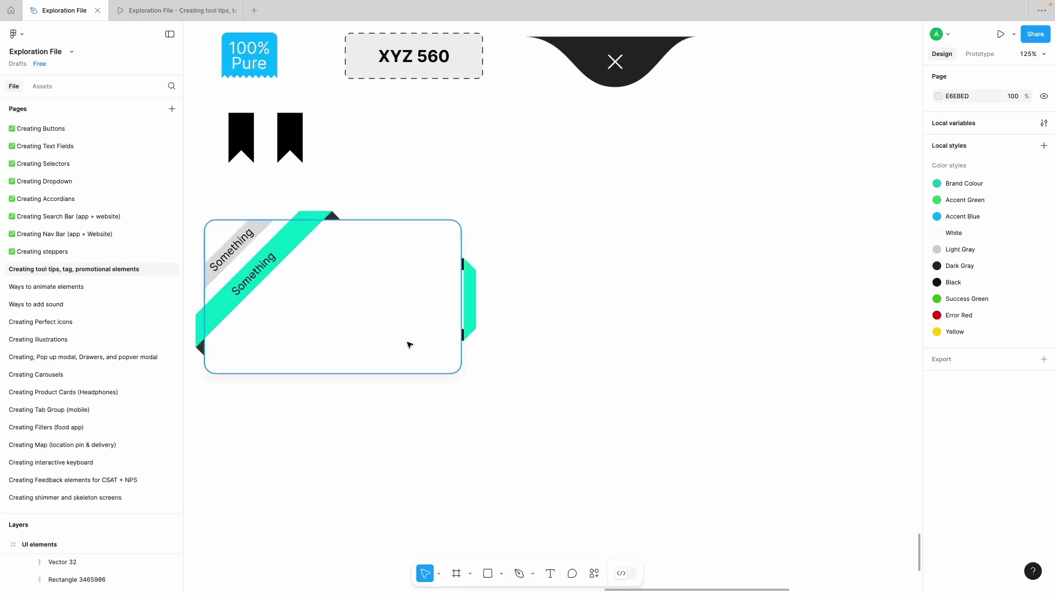
{"action": "left_click_drag", "start_coordinate": [388, 331], "coordinate": [722, 317], "text": "alt"}
{"action": "left_click", "coordinate": [653, 417]}
{"action": "scroll", "coordinate": [650, 419], "scroll_direction": "right", "scroll_amount": 1}
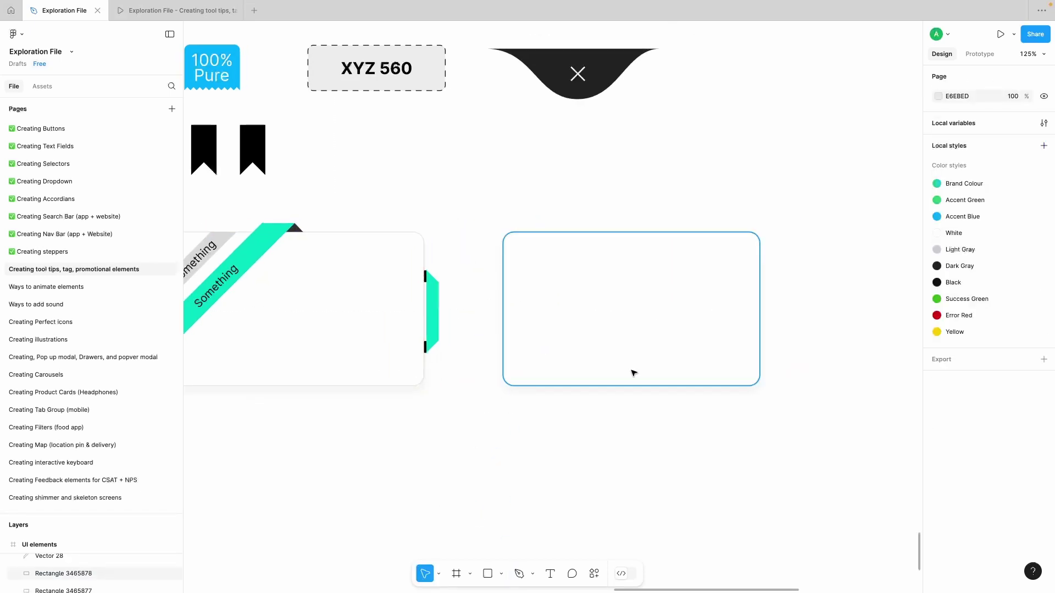
Step: Draw a grey rectangle, about 108 × 53, and fit it into the new card's upper-right corner
{"action": "key", "text": "r"}
{"action": "scroll", "coordinate": [763, 294], "scroll_direction": "up", "scroll_amount": 3}
{"action": "left_click_drag", "start_coordinate": [752, 191], "coordinate": [632, 251]}
{"action": "left_click_drag", "start_coordinate": [673, 196], "coordinate": [668, 208]}
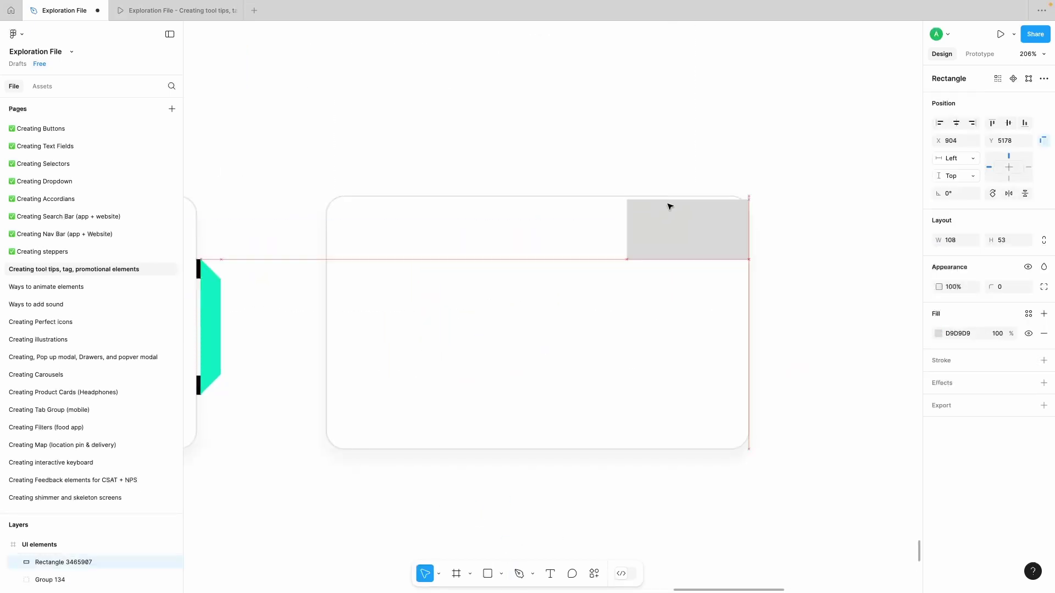
Step: Add the text "Max 100" over the grey rectangle and set its weight to Medium
{"action": "key", "text": "t"}
{"action": "left_click", "coordinate": [678, 239]}
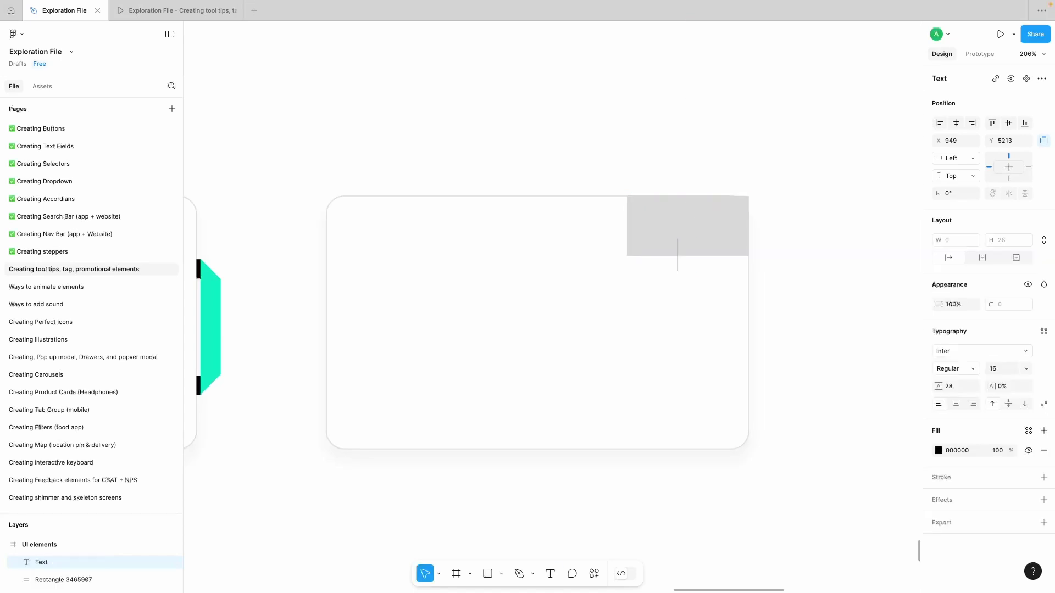
{"action": "key", "text": "Escape"}
{"action": "left_click_drag", "start_coordinate": [732, 257], "coordinate": [709, 228]}
{"action": "left_click", "coordinate": [969, 370]}
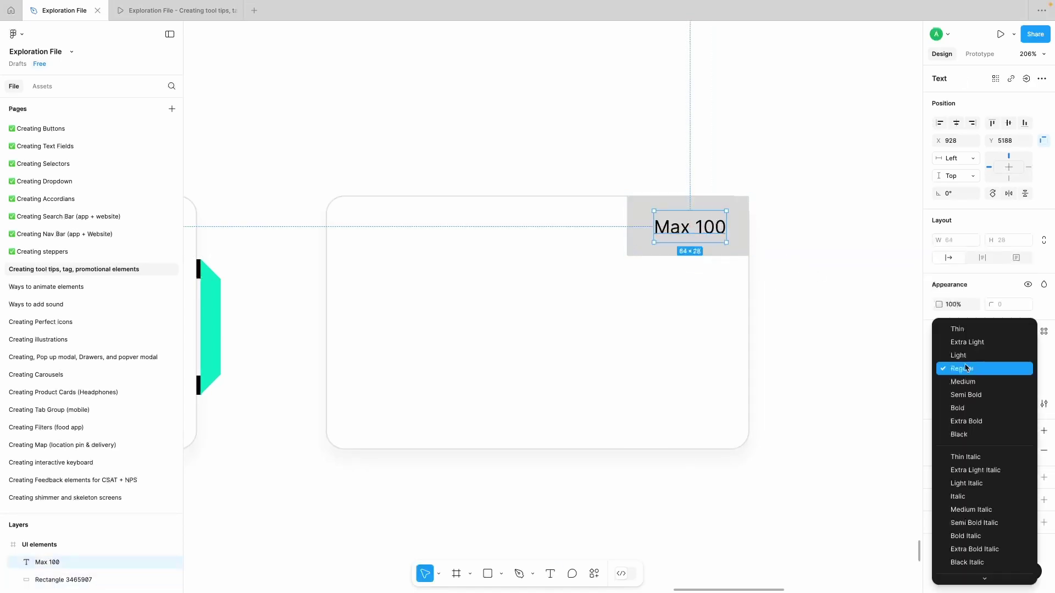
{"action": "left_click", "coordinate": [963, 381]}
Step: Combine the Max 100 text and grey rectangle into one auto layout frame
{"action": "left_click", "coordinate": [733, 245]}
{"action": "left_click", "coordinate": [709, 220], "text": "shift"}
{"action": "key", "text": "super+g"}
{"action": "key", "text": "shift+a"}
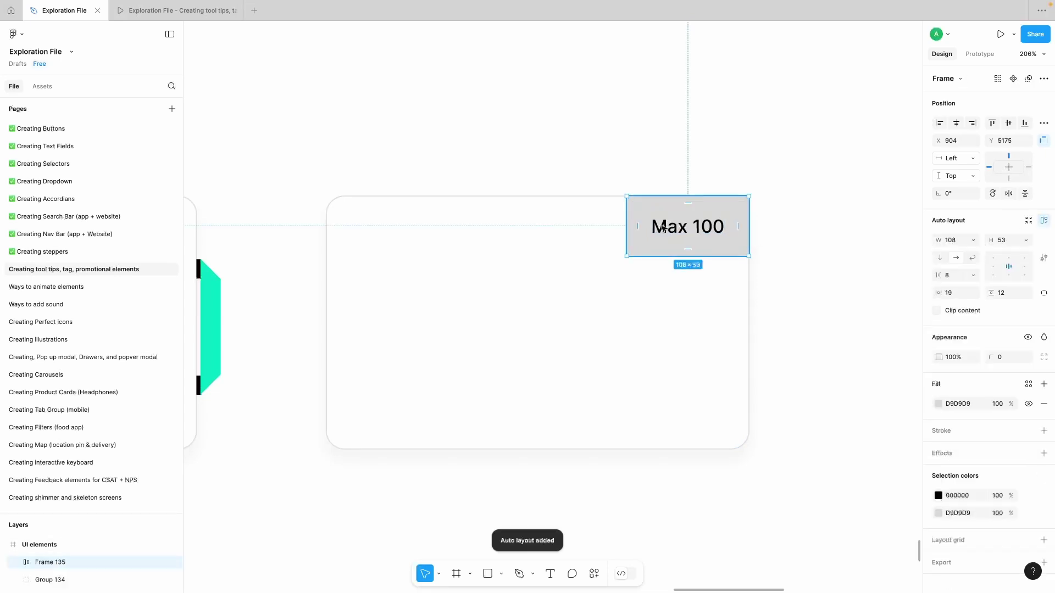
Step: Set the label's horizontal padding to 16 and vertical padding to 8, with its height hugging the contents
{"action": "left_click", "coordinate": [948, 292]}
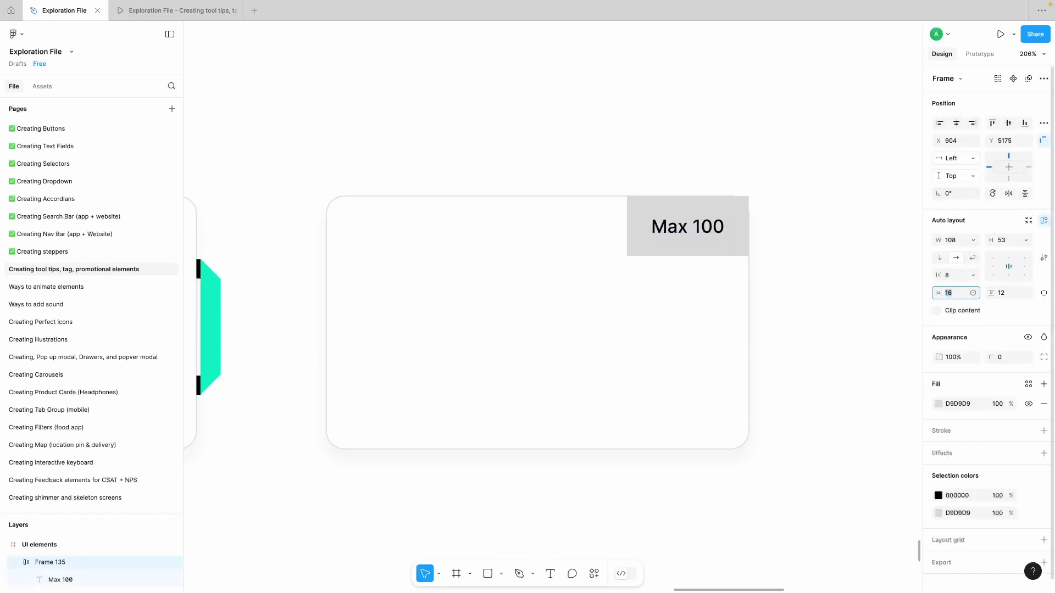
{"action": "left_click", "coordinate": [1000, 292]}
{"action": "type", "text": "8"}
{"action": "key", "text": "Return"}
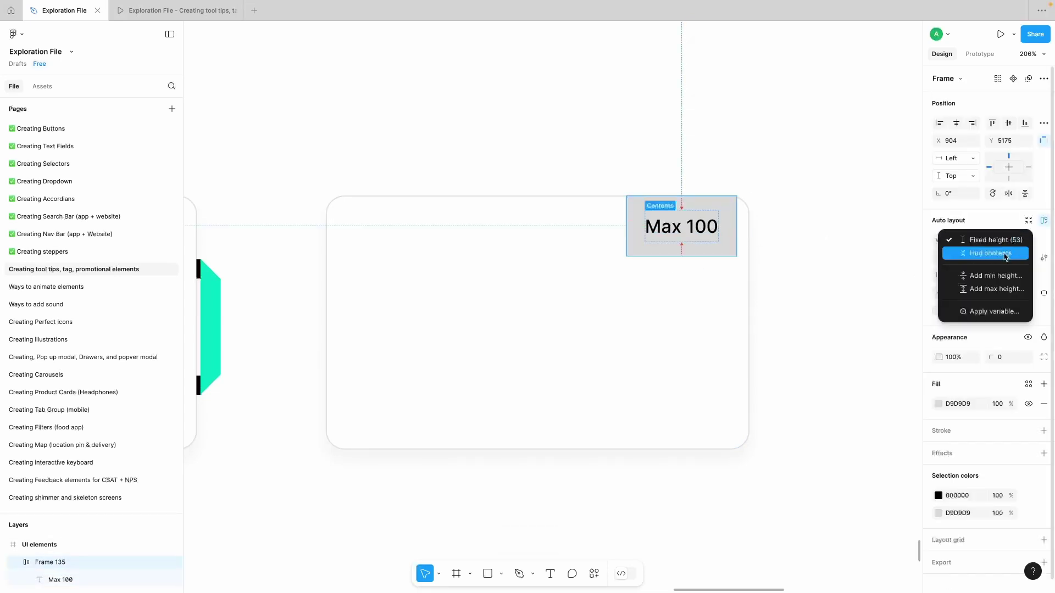
{"action": "left_click", "coordinate": [971, 254]}
Step: Color the label's background near-black 1D1D1D and its text white FFFFFF
{"action": "left_click", "coordinate": [938, 513]}
{"action": "left_click_drag", "start_coordinate": [821, 420], "coordinate": [756, 434]}
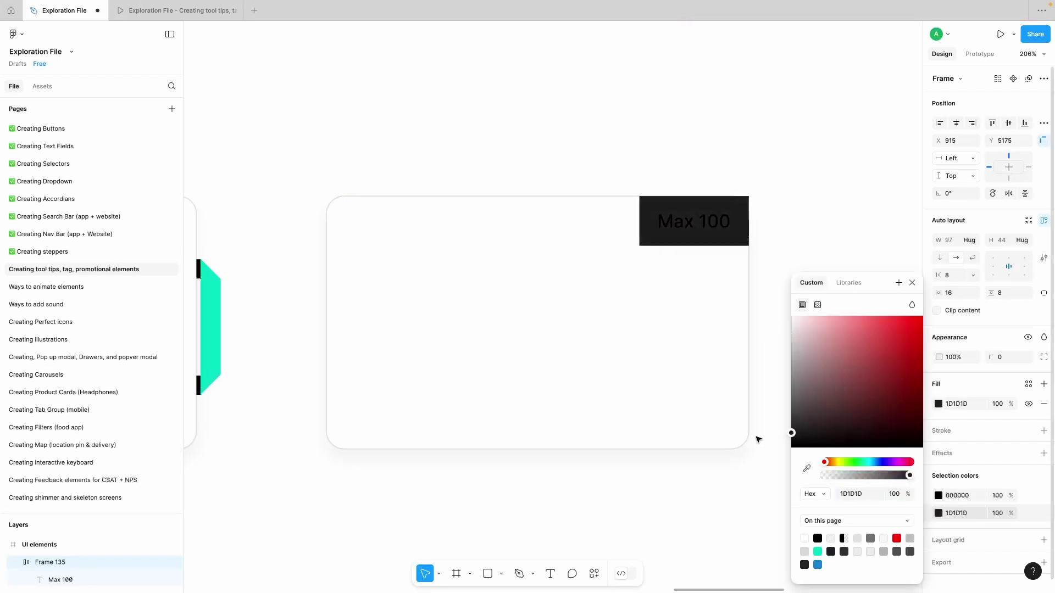
{"action": "left_click", "coordinate": [938, 495]}
{"action": "left_click_drag", "start_coordinate": [814, 373], "coordinate": [782, 308]}
{"action": "left_click", "coordinate": [912, 282]}
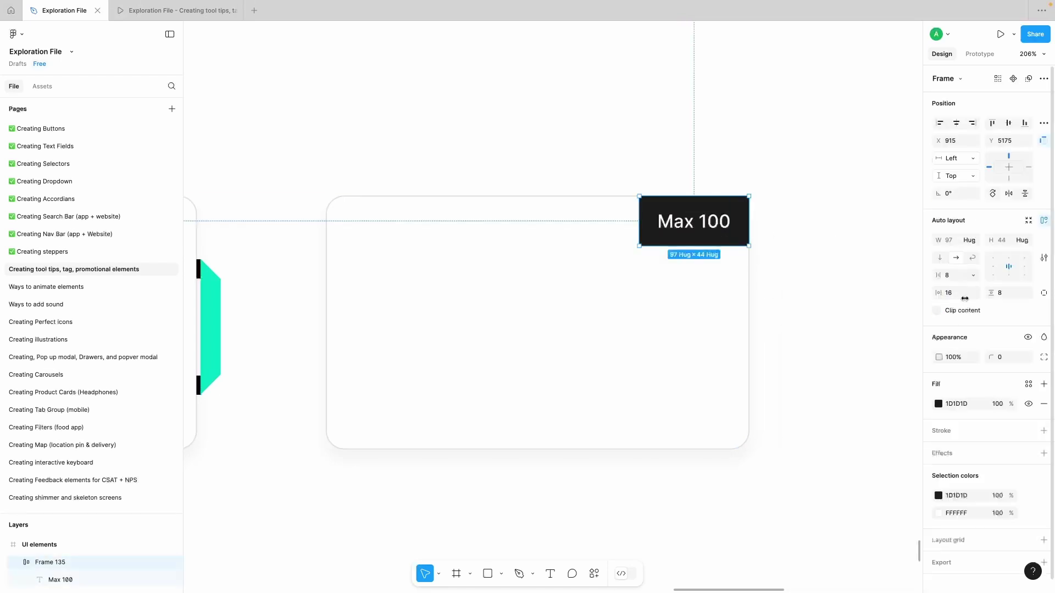
Step: Set the Max 100 label's horizontal padding to 24, and copy the label to the card's upper-left and lower-left corners
{"action": "left_click", "coordinate": [958, 294]}
{"action": "key", "text": "Up"}
{"action": "key", "text": "Up"}
{"action": "key", "text": "Up"}
{"action": "key", "text": "Return"}
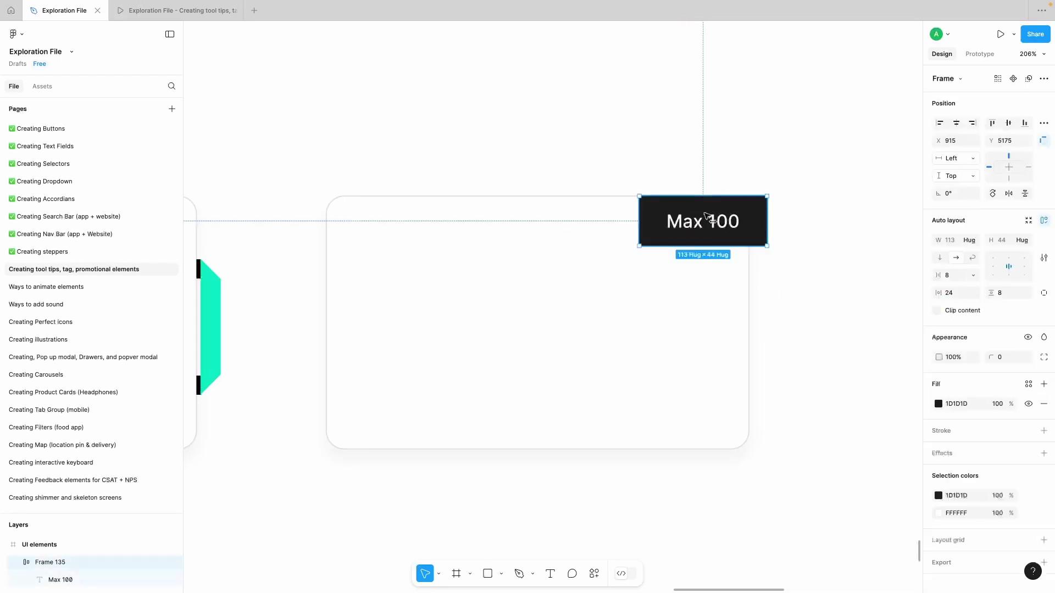
{"action": "left_click_drag", "start_coordinate": [733, 217], "coordinate": [418, 420]}
Step: Round the upper-right label's top-right and bottom-left corners with a radius of 16
{"action": "left_click", "coordinate": [674, 228]}
{"action": "left_click", "coordinate": [1044, 357]}
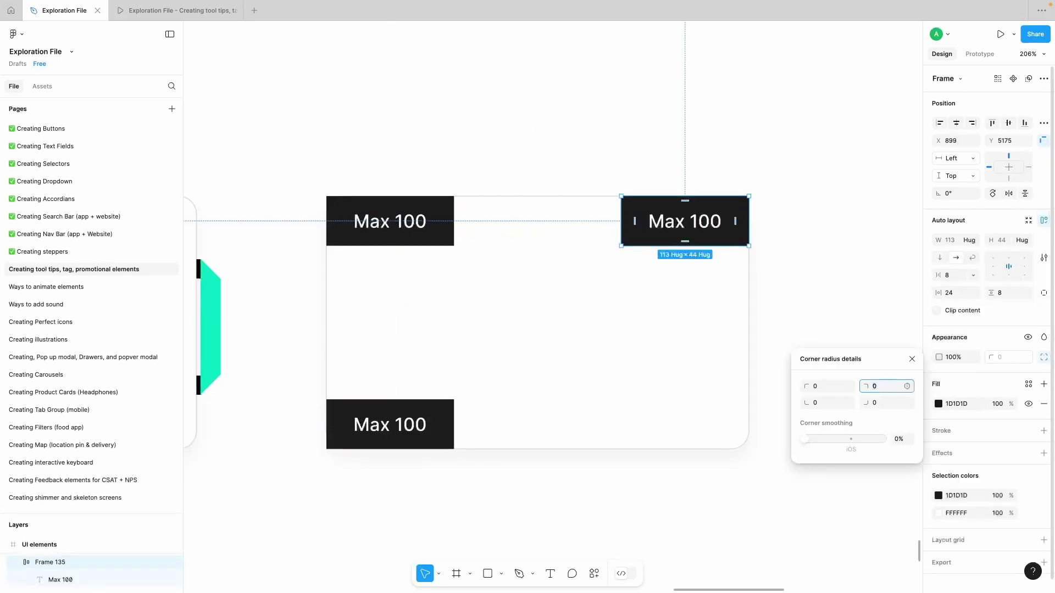
{"action": "type", "text": "16"}
{"action": "left_click", "coordinate": [817, 404]}
{"action": "type", "text": "16"}
{"action": "left_click", "coordinate": [544, 224]}
Step: Round the upper-left label's top-left and bottom-right corners with a radius of 12
{"action": "left_click", "coordinate": [427, 221]}
{"action": "left_click", "coordinate": [1043, 357]}
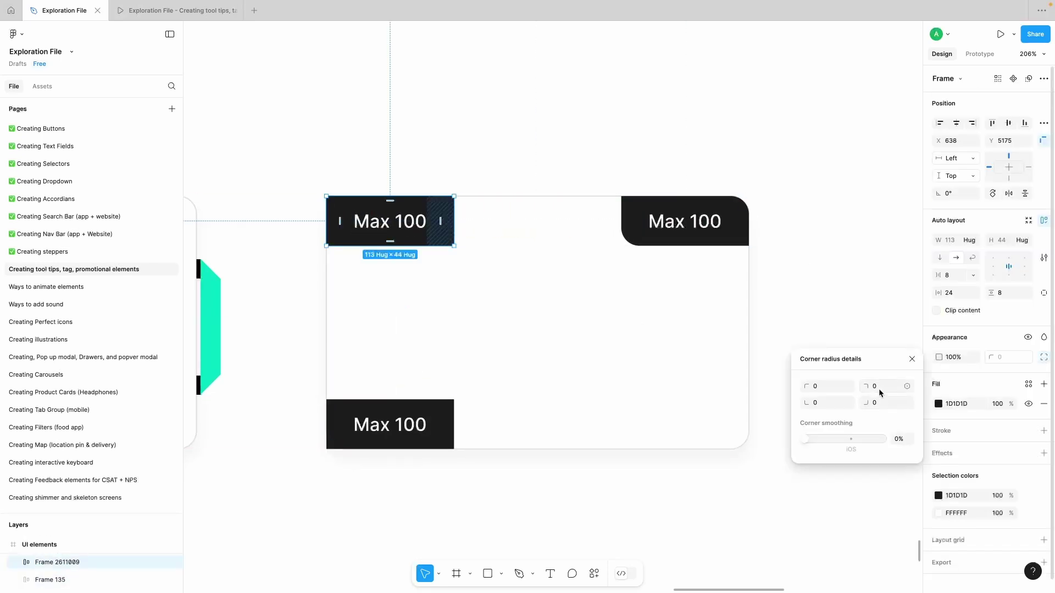
{"action": "type", "text": "12"}
{"action": "key", "text": "Tab"}
Step: Round the lower-left Max 100 label's top-right and bottom-left corners with a radius of 16
{"action": "left_click", "coordinate": [426, 423]}
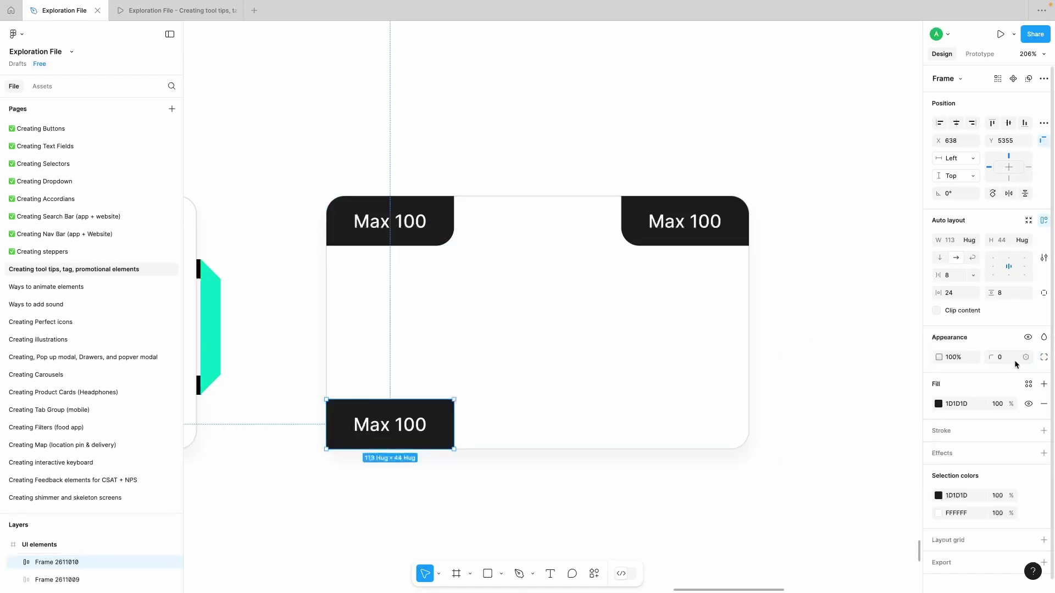
{"action": "left_click", "coordinate": [1027, 357]}
{"action": "left_click", "coordinate": [883, 390]}
{"action": "type", "text": "12"}
{"action": "key", "text": "Tab"}
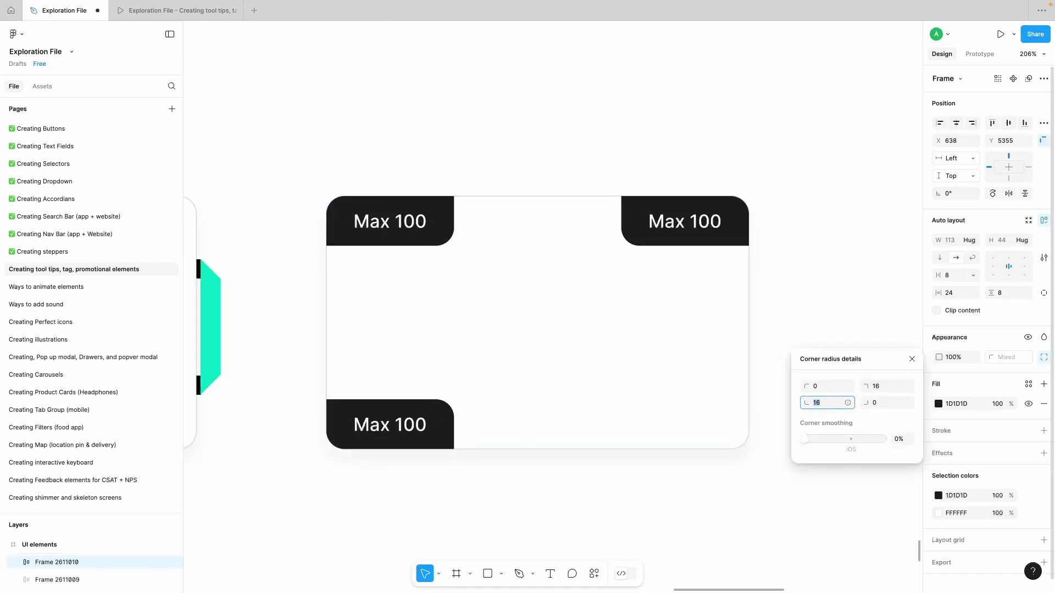
{"action": "left_click", "coordinate": [648, 498]}
Step: Duplicate the blank card beside the Max 100 card, without its labels
{"action": "scroll", "coordinate": [648, 499], "scroll_direction": "down", "scroll_amount": 5}
{"action": "scroll", "coordinate": [648, 499], "scroll_direction": "down", "scroll_amount": 4}
{"action": "left_click_drag", "start_coordinate": [524, 374], "coordinate": [692, 376]}
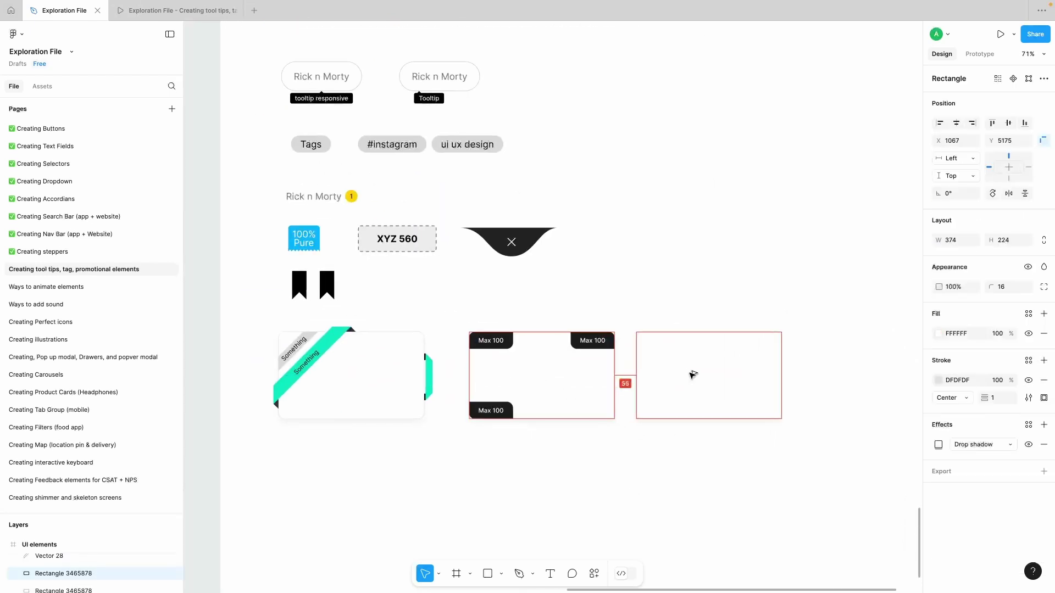
Step: Copy a Max 100 label to the middle of the new card's top edge and change its text to New Product
{"action": "scroll", "coordinate": [692, 376], "scroll_direction": "up", "scroll_amount": 6}
{"action": "scroll", "coordinate": [692, 376], "scroll_direction": "down", "scroll_amount": 5}
{"action": "scroll", "coordinate": [692, 375], "scroll_direction": "up", "scroll_amount": 4}
{"action": "left_click_drag", "start_coordinate": [418, 341], "coordinate": [621, 341]}
{"action": "double_click", "coordinate": [620, 338]}
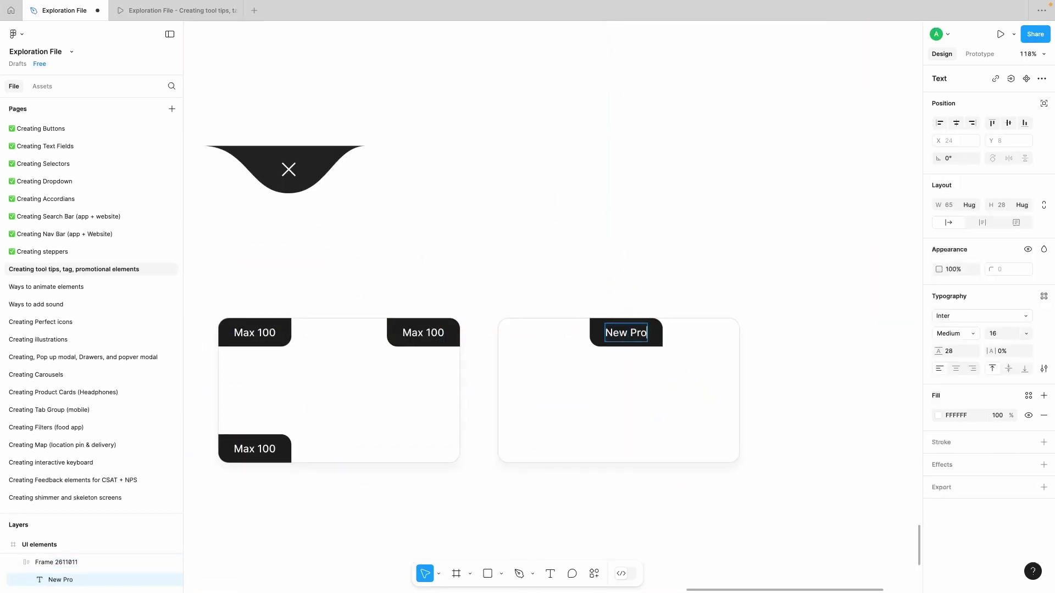
{"action": "key", "text": "Escape"}
{"action": "key", "text": "Escape"}
{"action": "left_click_drag", "start_coordinate": [635, 329], "coordinate": [628, 330]}
Step: Set the New Product label's bottom-right corner radius to 16 and its top-right radius to 0
{"action": "left_click", "coordinate": [1044, 357]}
{"action": "left_click", "coordinate": [880, 405]}
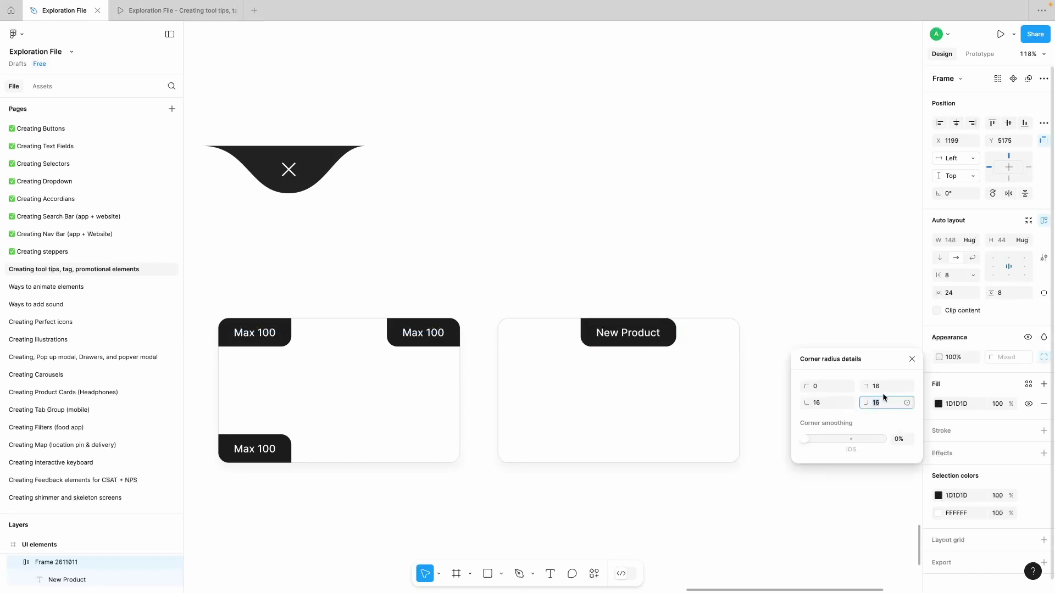
{"action": "type", "text": "0"}
{"action": "left_click", "coordinate": [767, 379]}
Step: Copy the New Product label, rotate the copy to vertical and place it against the card's left edge
{"action": "left_click_drag", "start_coordinate": [621, 336], "coordinate": [516, 381]}
{"action": "left_click", "coordinate": [584, 270]}
{"action": "scroll", "coordinate": [584, 271], "scroll_direction": "down", "scroll_amount": 3}
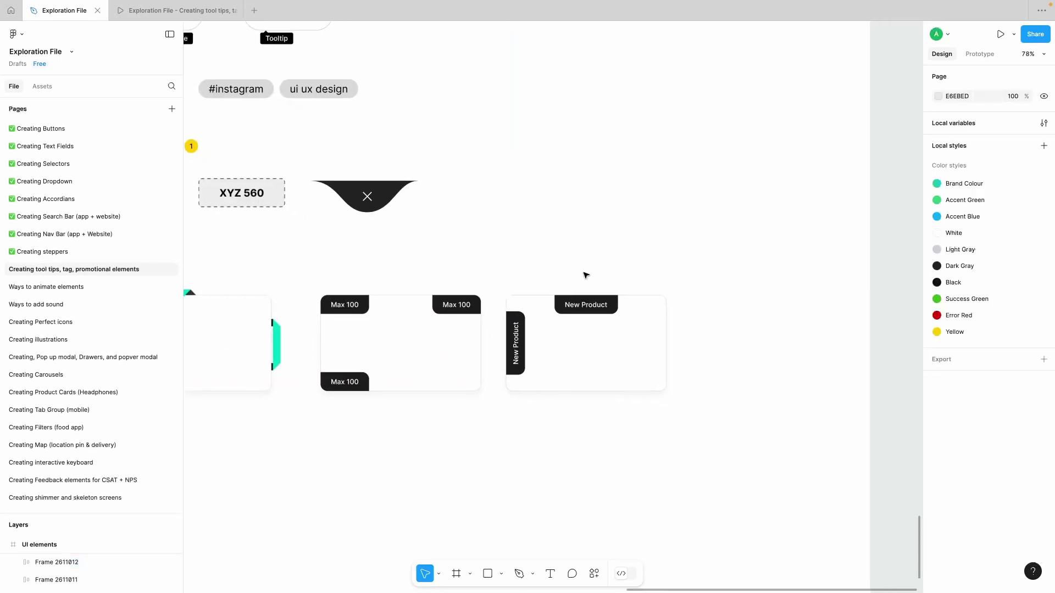
Step: Move the vertical New Product label to the outside of the card's right edge
{"action": "left_click_drag", "start_coordinate": [518, 341], "coordinate": [680, 340]}
{"action": "key", "text": "ctrl+z"}
{"action": "scroll", "coordinate": [516, 331], "scroll_direction": "up", "scroll_amount": 4}
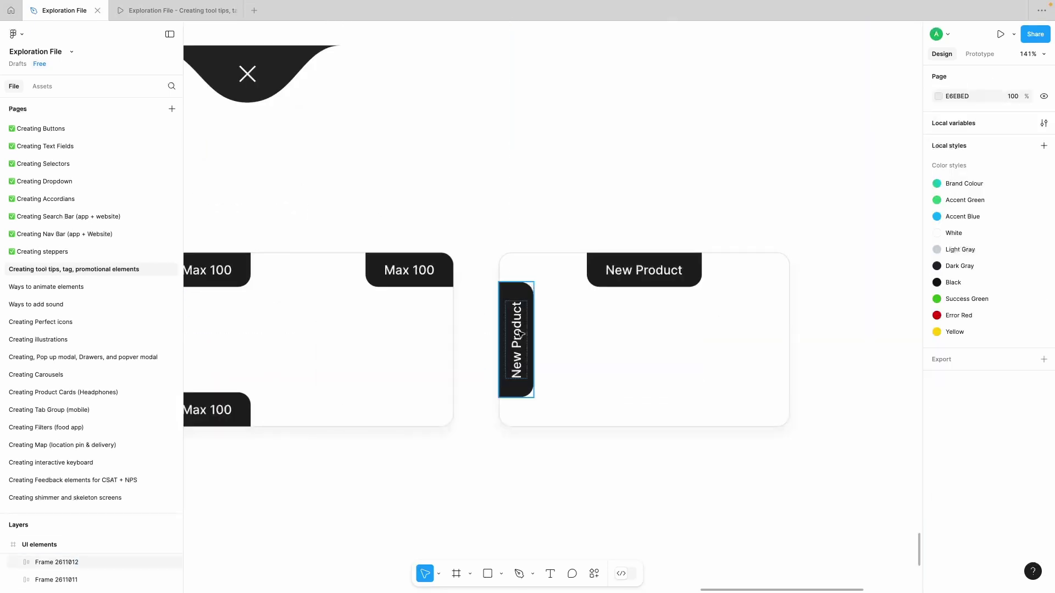
{"action": "left_click", "coordinate": [518, 332]}
{"action": "scroll", "coordinate": [519, 332], "scroll_direction": "right", "scroll_amount": 1}
{"action": "scroll", "coordinate": [519, 333], "scroll_direction": "right", "scroll_amount": 1}
{"action": "left_click_drag", "start_coordinate": [461, 312], "coordinate": [750, 312]}
{"action": "left_click", "coordinate": [828, 284]}
Step: Examine the reference label and ribbon card designs above the practice area
{"action": "scroll", "coordinate": [829, 284], "scroll_direction": "down", "scroll_amount": 3}
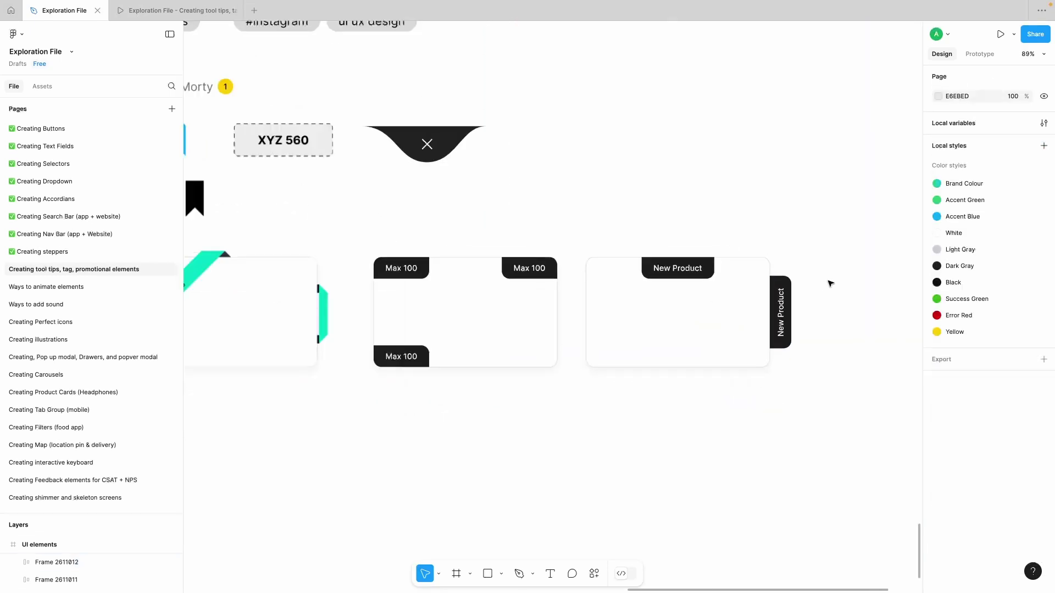
{"action": "scroll", "coordinate": [830, 284], "scroll_direction": "right", "scroll_amount": 1}
{"action": "scroll", "coordinate": [830, 284], "scroll_direction": "down", "scroll_amount": 1}
{"action": "left_click_drag", "start_coordinate": [807, 224], "coordinate": [611, 387]}
{"action": "scroll", "coordinate": [611, 384], "scroll_direction": "right", "scroll_amount": 1}
{"action": "scroll", "coordinate": [611, 384], "scroll_direction": "up", "scroll_amount": 7}
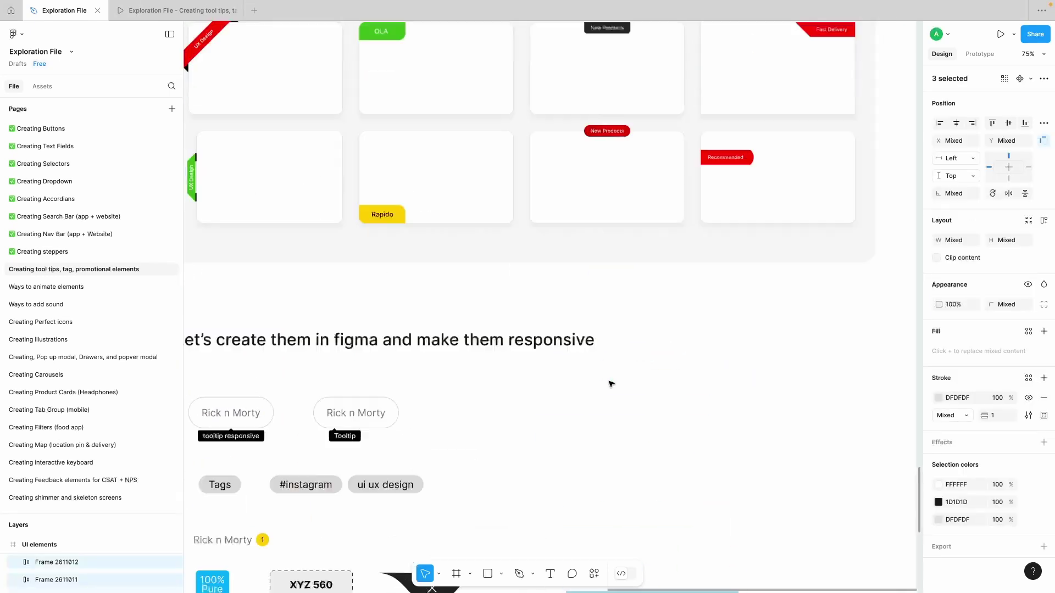
{"action": "scroll", "coordinate": [611, 384], "scroll_direction": "down", "scroll_amount": 5}
{"action": "scroll", "coordinate": [611, 384], "scroll_direction": "down", "scroll_amount": 2}
{"action": "left_click", "coordinate": [614, 384]}
Step: Copy the blank card below the ribbon card and make the copy's corners square
{"action": "scroll", "coordinate": [659, 308], "scroll_direction": "left", "scroll_amount": 2}
{"action": "left_click", "coordinate": [691, 266]}
{"action": "scroll", "coordinate": [690, 268], "scroll_direction": "down", "scroll_amount": 1}
{"action": "scroll", "coordinate": [690, 268], "scroll_direction": "left", "scroll_amount": 1}
{"action": "left_click_drag", "start_coordinate": [697, 250], "coordinate": [337, 374]}
{"action": "left_click", "coordinate": [482, 394]}
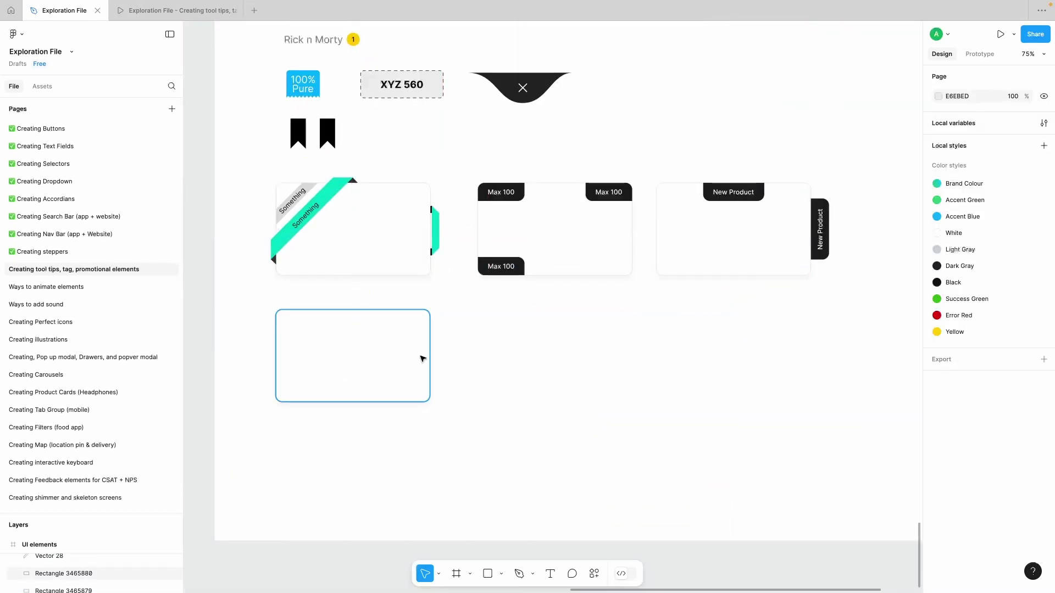
{"action": "left_click", "coordinate": [401, 363]}
{"action": "left_click", "coordinate": [1005, 290]}
{"action": "key", "text": "Escape"}
{"action": "key", "text": "Escape"}
Step: Draw a rectangle about 131 by 42 in the square card's upper-right corner and fill it with red FF0000
{"action": "scroll", "coordinate": [405, 370], "scroll_direction": "up", "scroll_amount": 8}
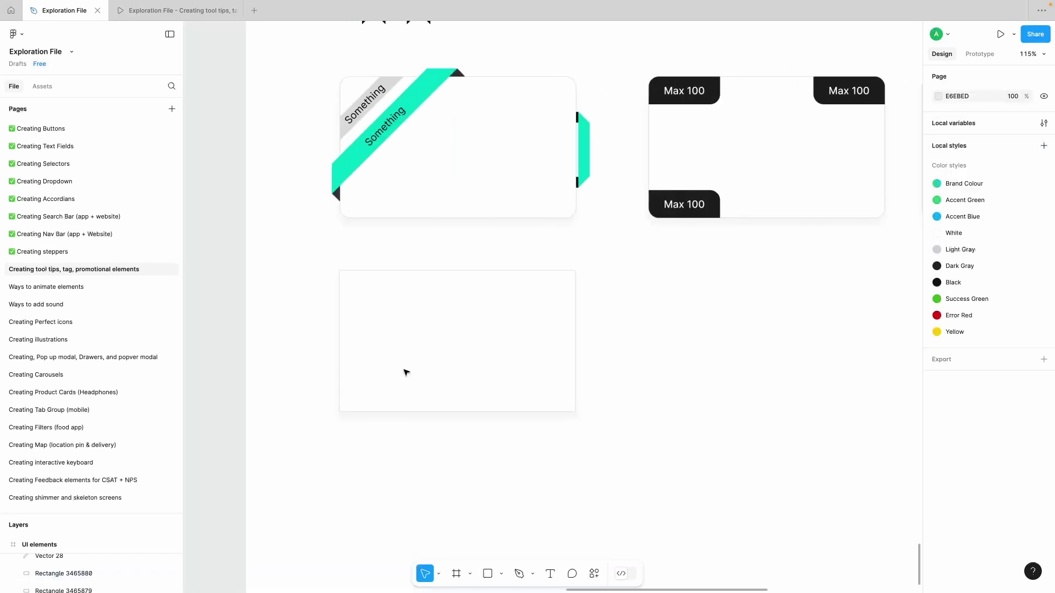
{"action": "key", "text": "r"}
{"action": "mouse_move", "coordinate": [591, 261]}
{"action": "left_mouse_down"}
{"action": "mouse_move", "coordinate": [450, 301]}
{"action": "mouse_move", "coordinate": [467, 300]}
{"action": "left_mouse_up"}
{"action": "left_click", "coordinate": [937, 334]}
{"action": "left_click_drag", "start_coordinate": [896, 346], "coordinate": [970, 286]}
{"action": "left_click", "coordinate": [813, 228]}
Step: Copy the Max 100 text into the red rectangle and change it to Max Red
{"action": "left_click", "coordinate": [755, 161], "text": "super"}
{"action": "key", "text": "super+c"}
{"action": "left_click", "coordinate": [502, 275]}
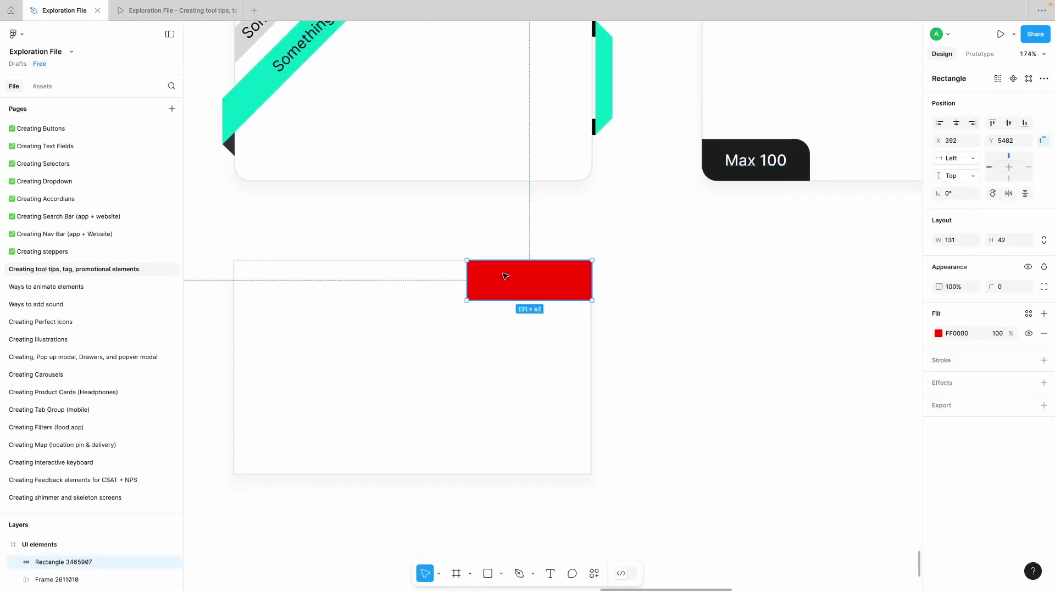
{"action": "key", "text": "super+v"}
{"action": "left_click_drag", "start_coordinate": [531, 314], "coordinate": [508, 288]}
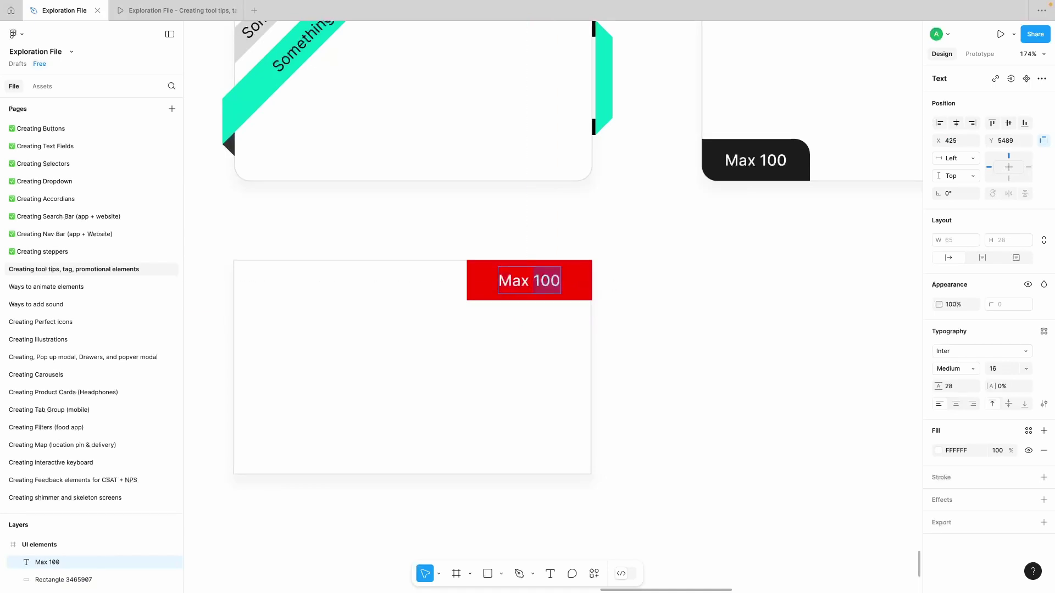
{"action": "type", "text": "Red"}
{"action": "key", "text": "Escape"}
Step: Slant the red label's left edge by moving its bottom-left point inward and its top-left point outward, about 139 wide overall
{"action": "double_click", "coordinate": [486, 289]}
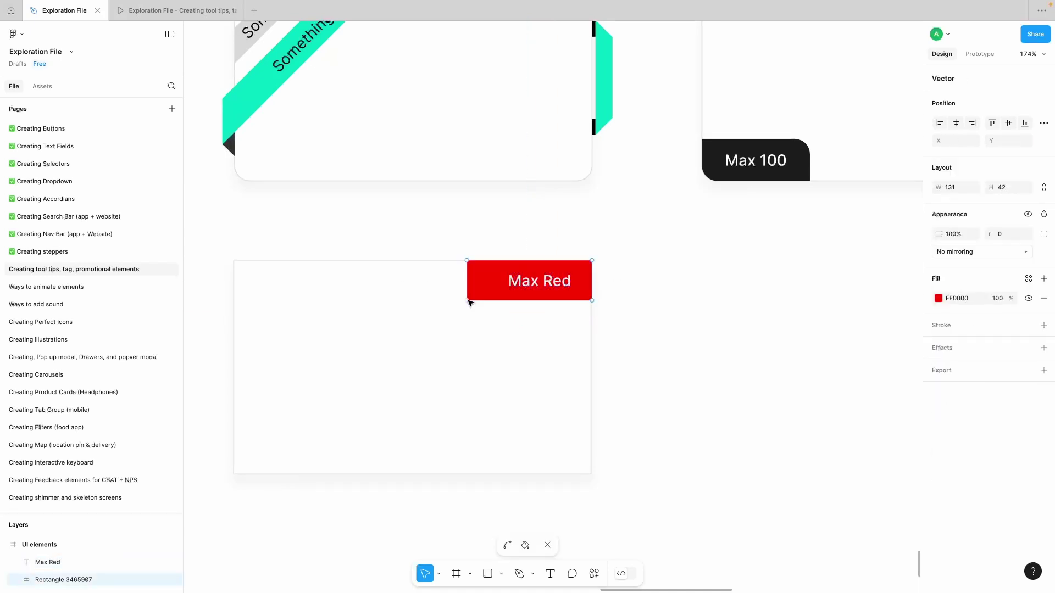
{"action": "key", "text": "Return"}
{"action": "key", "text": "Return"}
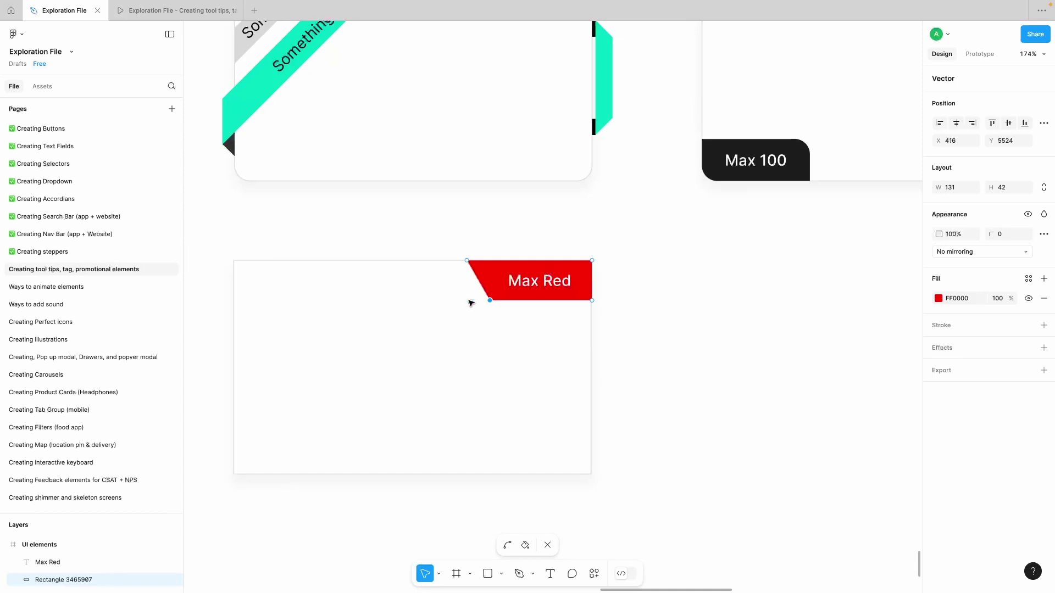
{"action": "key", "text": "Return"}
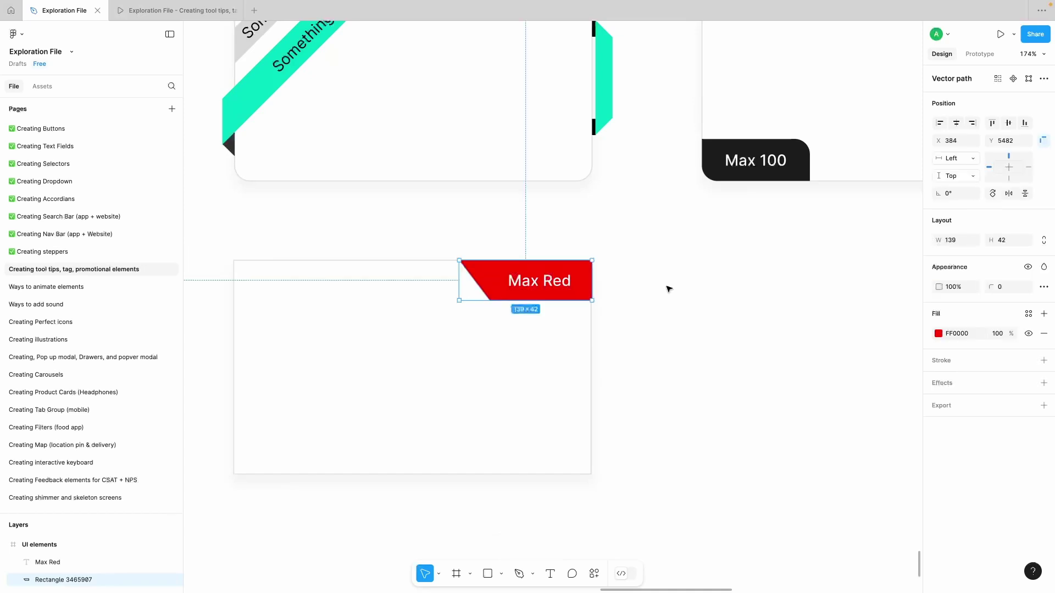
{"action": "left_click", "coordinate": [669, 288]}
Step: Copy the Max Red text and its slanted shape to the card's upper-left corner
{"action": "scroll", "coordinate": [669, 286], "scroll_direction": "down", "scroll_amount": 5}
{"action": "left_click_drag", "start_coordinate": [670, 285], "coordinate": [552, 350]}
{"action": "scroll", "coordinate": [635, 297], "scroll_direction": "right", "scroll_amount": 1}
{"action": "left_click", "coordinate": [636, 297]}
{"action": "scroll", "coordinate": [559, 274], "scroll_direction": "up", "scroll_amount": 4}
{"action": "left_click", "coordinate": [564, 281]}
{"action": "left_click", "coordinate": [551, 283], "text": "shift"}
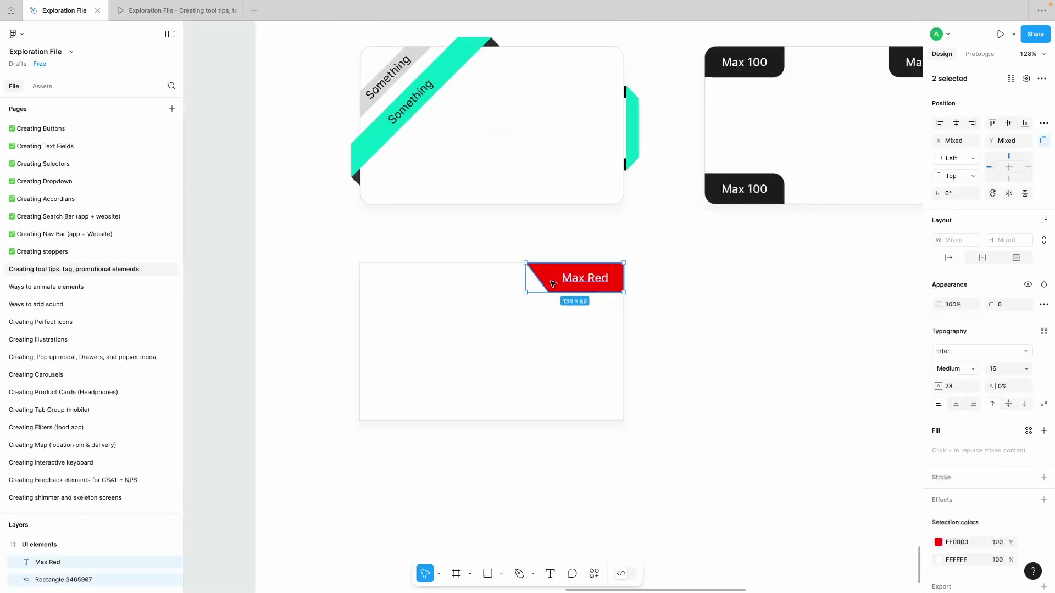
{"action": "left_click_drag", "start_coordinate": [553, 283], "coordinate": [396, 279]}
Step: Flip the upper-left red shape horizontally and shift its Max Red text toward the card's left edge
{"action": "left_click", "coordinate": [385, 258]}
{"action": "left_click", "coordinate": [387, 271]}
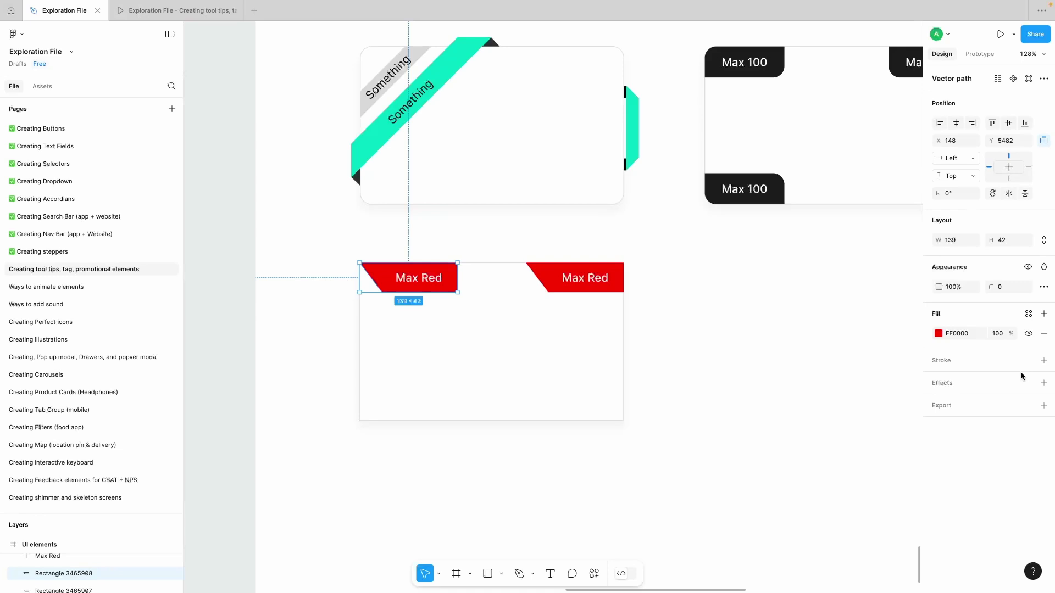
{"action": "right_click", "coordinate": [387, 279]}
{"action": "left_click", "coordinate": [434, 531]}
{"action": "left_click", "coordinate": [421, 281]}
{"action": "left_click_drag", "start_coordinate": [402, 281], "coordinate": [397, 280]}
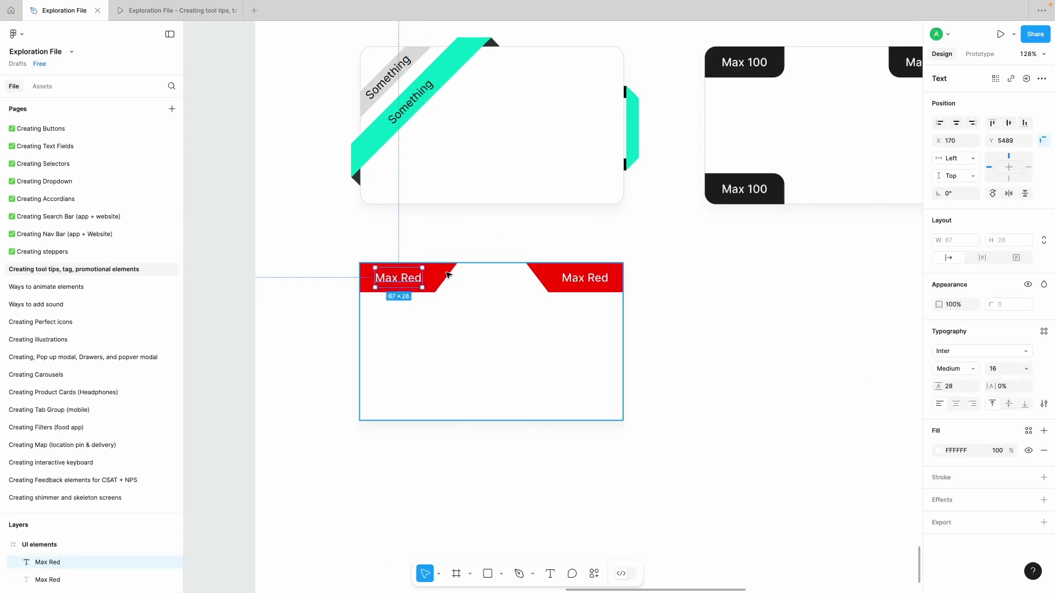
{"action": "left_click", "coordinate": [712, 300]}
Step: Duplicate the square card together with both Max Red labels to its right
{"action": "scroll", "coordinate": [713, 301], "scroll_direction": "down", "scroll_amount": 5}
{"action": "scroll", "coordinate": [659, 294], "scroll_direction": "right", "scroll_amount": 1}
{"action": "scroll", "coordinate": [618, 290], "scroll_direction": "up", "scroll_amount": 2}
{"action": "scroll", "coordinate": [619, 290], "scroll_direction": "right", "scroll_amount": 3}
{"action": "scroll", "coordinate": [619, 289], "scroll_direction": "up", "scroll_amount": 1}
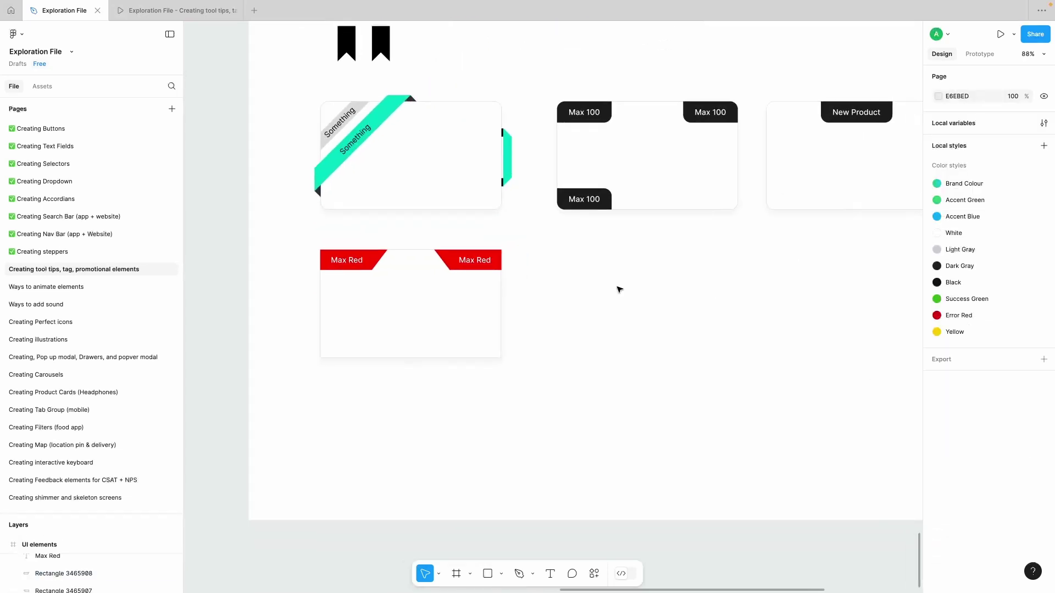
{"action": "scroll", "coordinate": [485, 288], "scroll_direction": "up", "scroll_amount": 5}
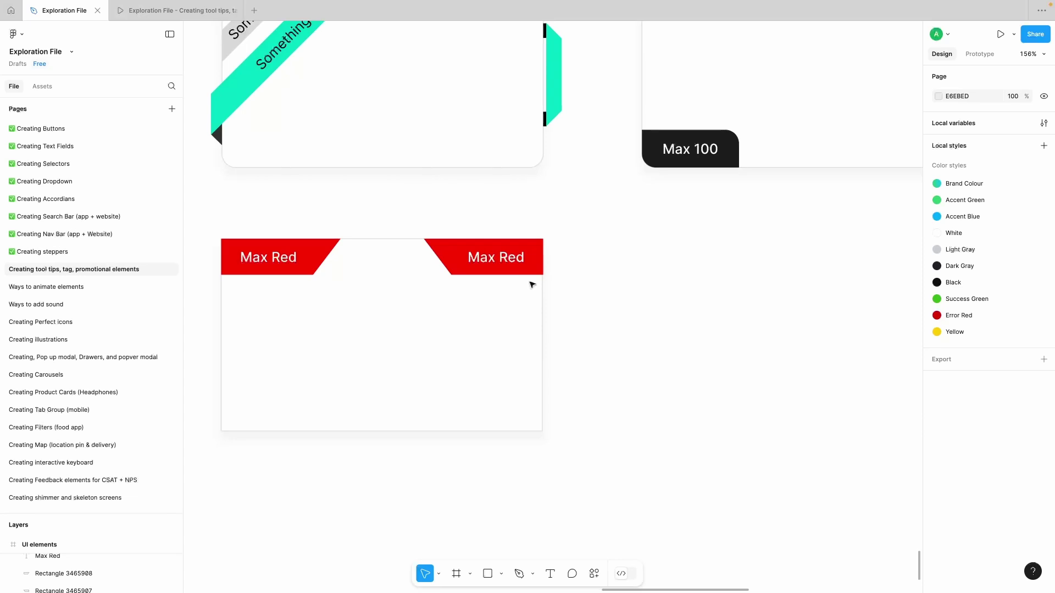
{"action": "scroll", "coordinate": [531, 284], "scroll_direction": "down", "scroll_amount": 4}
{"action": "left_click_drag", "start_coordinate": [580, 245], "coordinate": [333, 407]}
{"action": "left_click_drag", "start_coordinate": [384, 337], "coordinate": [668, 337]}
{"action": "scroll", "coordinate": [668, 338], "scroll_direction": "right", "scroll_amount": 3}
{"action": "left_click", "coordinate": [757, 318]}
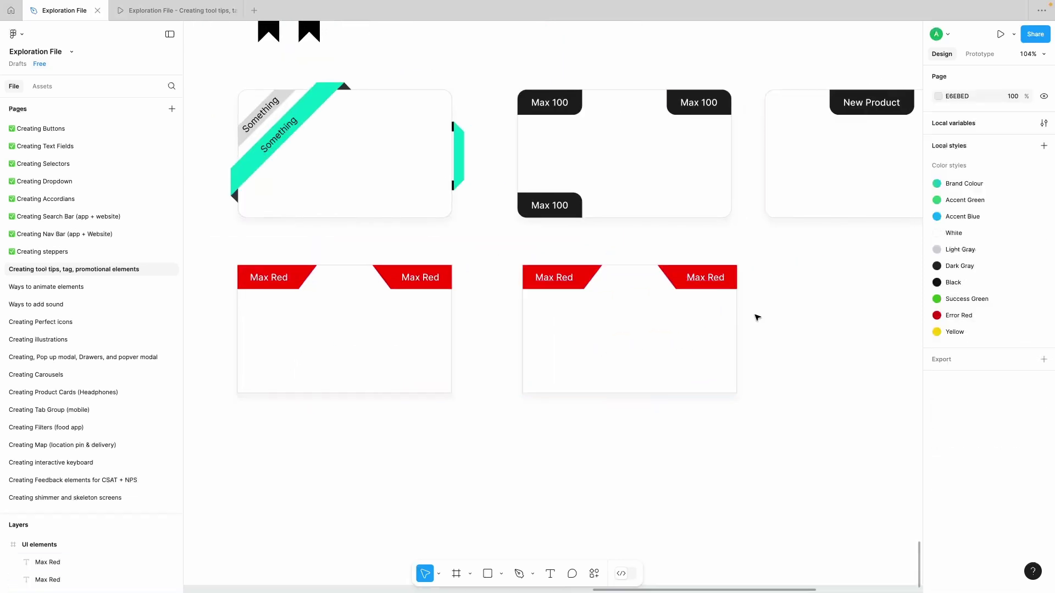
Step: Try to extend the copied upper-right label past the card's right edge by reshaping its end points
{"action": "scroll", "coordinate": [750, 300], "scroll_direction": "up", "scroll_amount": 5}
{"action": "left_click", "coordinate": [685, 269]}
{"action": "left_click", "coordinate": [711, 270], "text": "shift"}
{"action": "left_click", "coordinate": [731, 269]}
{"action": "double_click", "coordinate": [717, 268]}
{"action": "left_click_drag", "start_coordinate": [720, 221], "coordinate": [764, 322]}
{"action": "key", "text": "shift+Right"}
{"action": "key", "text": "shift+Right"}
{"action": "key", "text": "shift+Right"}
{"action": "key", "text": "Escape"}
{"action": "double_click", "coordinate": [740, 259]}
{"action": "left_click", "coordinate": [751, 246]}
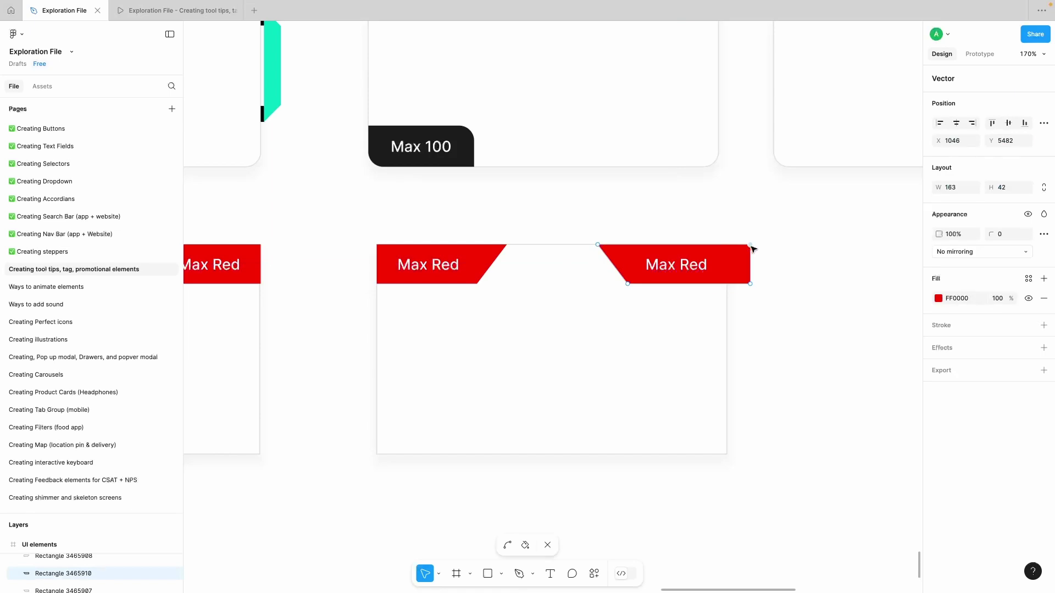
{"action": "key", "text": "Escape"}
{"action": "key", "text": "Escape"}
Step: Delete both Max Red labels from the copied card
{"action": "left_click", "coordinate": [700, 267]}
{"action": "left_click", "coordinate": [731, 271], "text": "shift"}
{"action": "key", "text": "Delete"}
{"action": "left_click", "coordinate": [440, 268]}
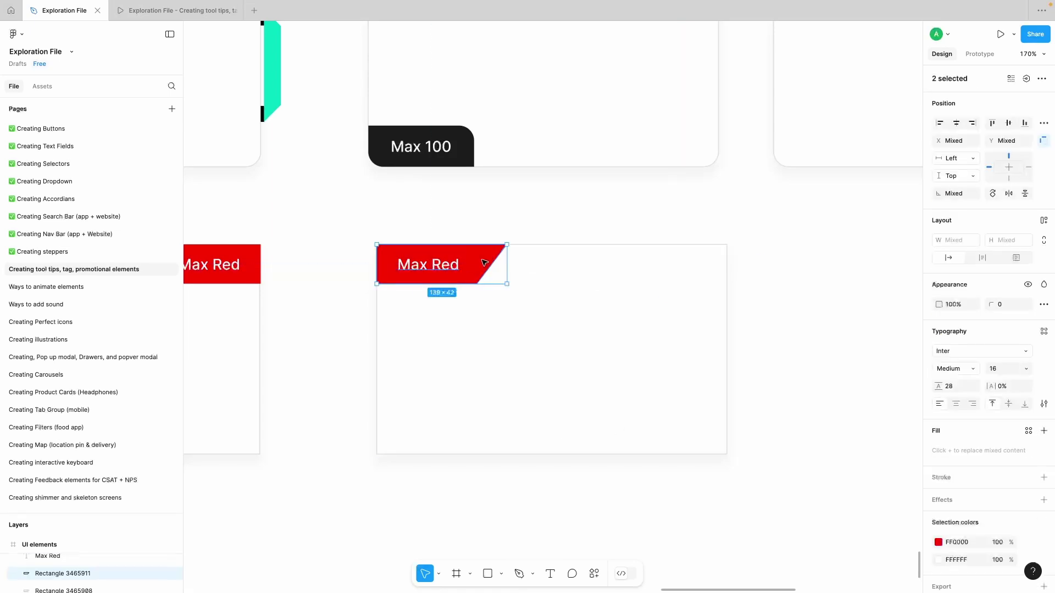
{"action": "key", "text": "Delete"}
Step: Draw a rectangle about 119 by 36 overhanging the empty card's upper-right corner and fill it with the red sampled from the Max Red label
{"action": "mouse_move", "coordinate": [662, 243]}
{"action": "left_mouse_down"}
{"action": "mouse_move", "coordinate": [772, 276]}
{"action": "mouse_move", "coordinate": [702, 269]}
{"action": "left_mouse_up"}
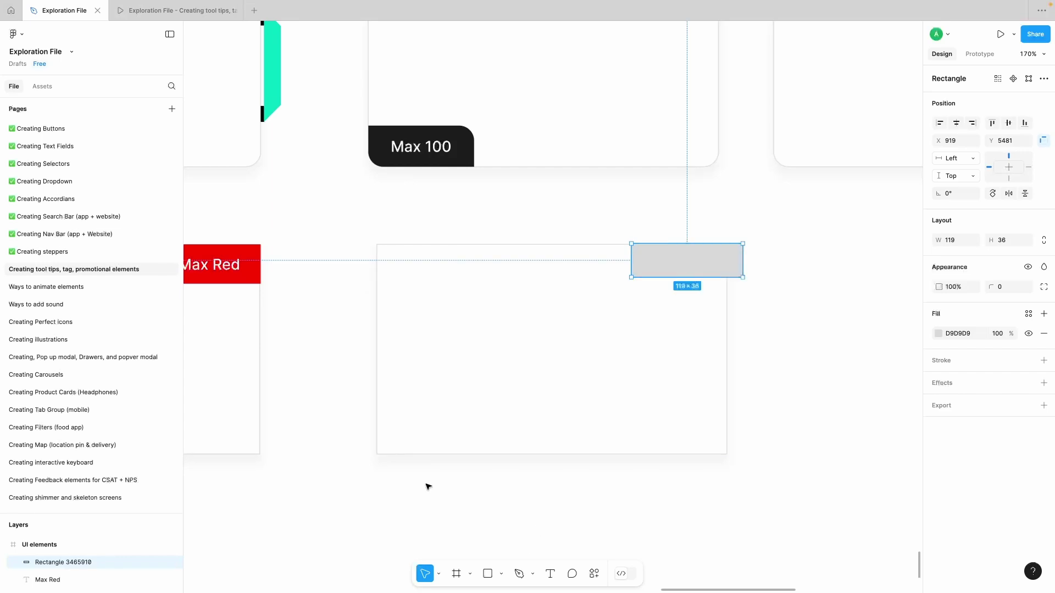
{"action": "key", "text": "i"}
{"action": "left_click", "coordinate": [252, 280]}
{"action": "key", "text": "Escape"}
Step: Copy the Max Red text onto the new rectangle, bring it to the front and change it to Max Plus
{"action": "left_click_drag", "start_coordinate": [213, 266], "coordinate": [687, 267]}
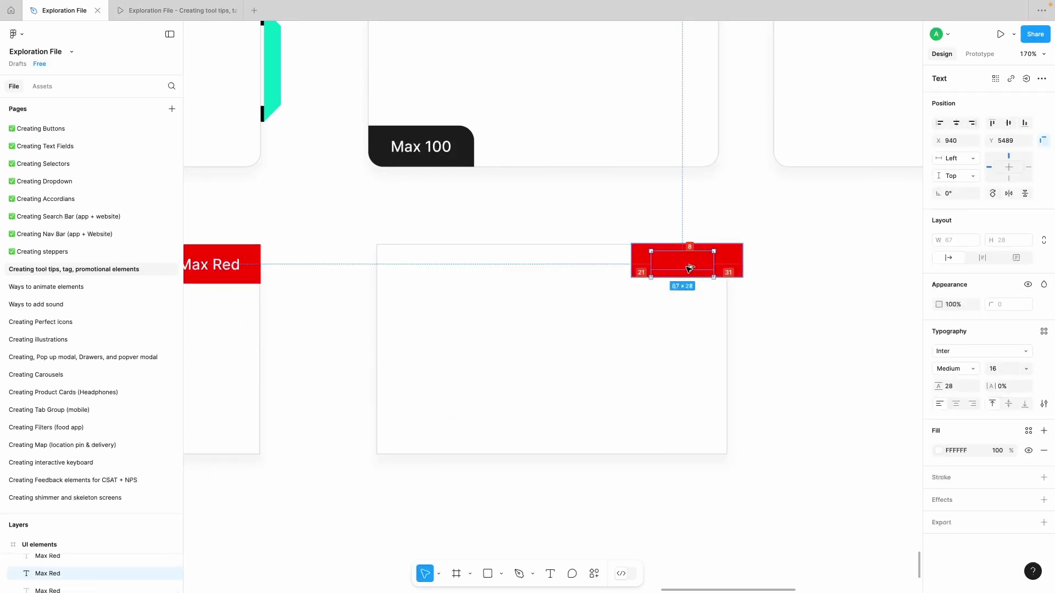
{"action": "key", "text": "]"}
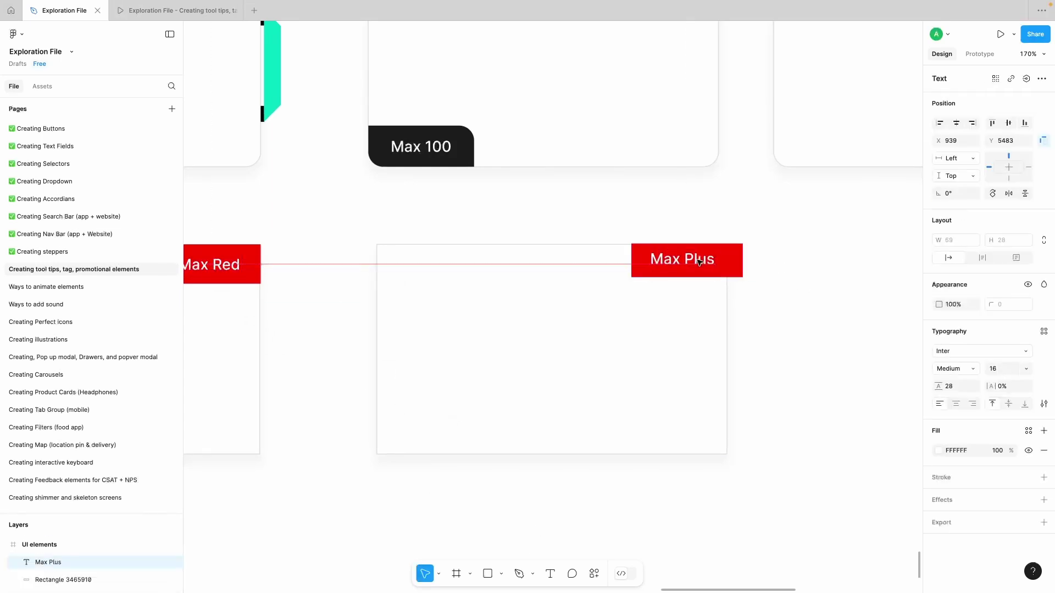
{"action": "left_click_drag", "start_coordinate": [700, 263], "coordinate": [702, 263]}
Step: Slant the red rectangle into a parallelogram by shifting its bottom points right, and center the Max Plus text in it over the card's corner
{"action": "double_click", "coordinate": [730, 268]}
{"action": "left_click_drag", "start_coordinate": [765, 272], "coordinate": [590, 307]}
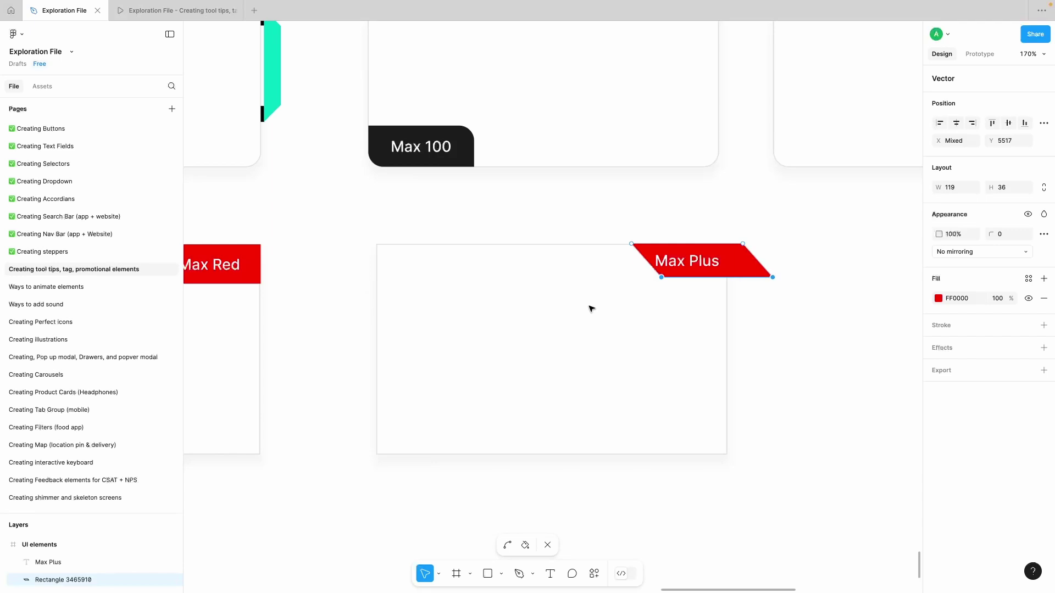
{"action": "key", "text": "Escape"}
{"action": "left_click_drag", "start_coordinate": [688, 262], "coordinate": [737, 269]}
{"action": "left_click", "coordinate": [755, 268], "text": "shift"}
{"action": "left_click", "coordinate": [753, 326]}
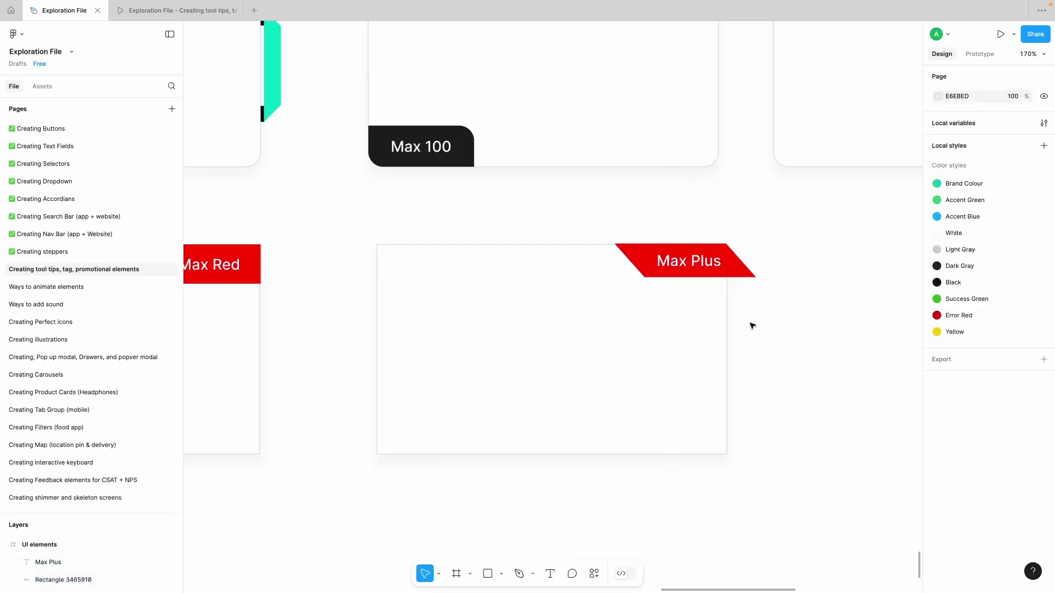
Step: Draw a fold triangle about 30 by 14.5 with the Pen tool between the label's bottom-right tip and the card's right edge
{"action": "scroll", "coordinate": [745, 318], "scroll_direction": "up", "scroll_amount": 5}
{"action": "left_click", "coordinate": [770, 235]}
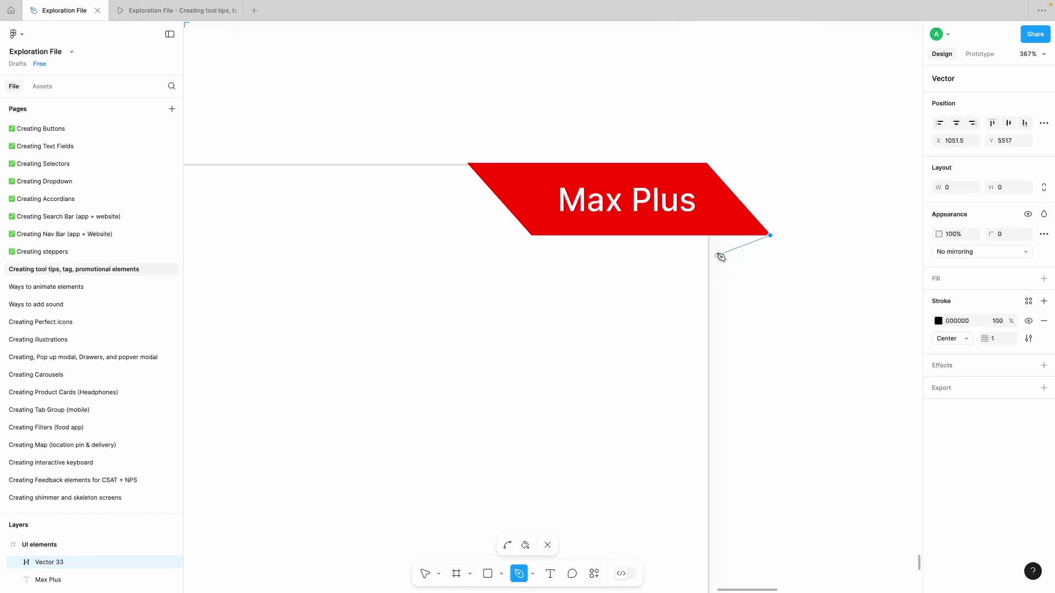
{"action": "key", "text": "Escape"}
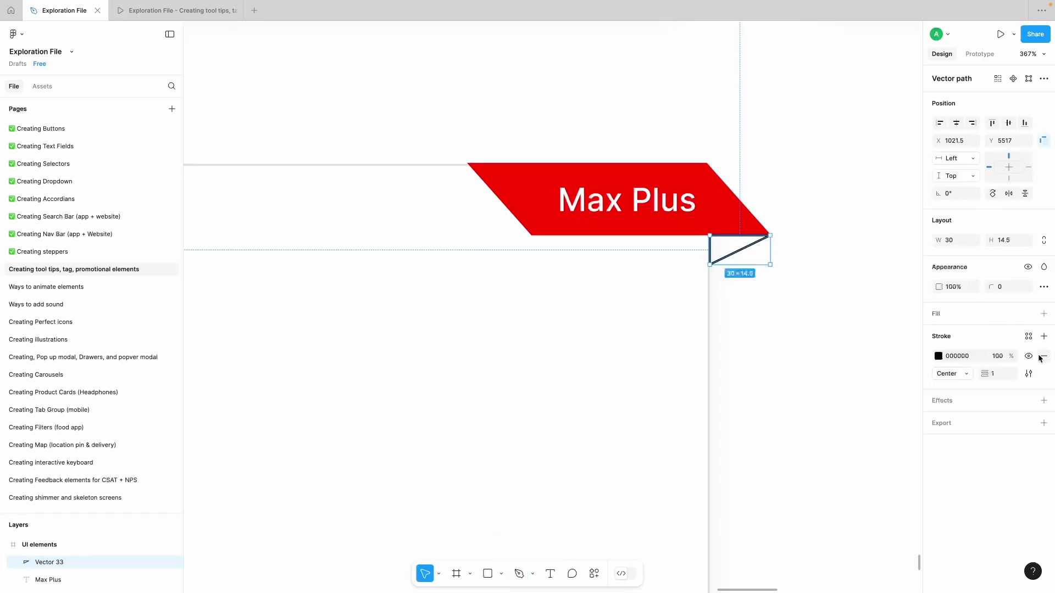
Step: Remove the fold triangle's stroke and give it a dark red fill
{"action": "left_click", "coordinate": [1043, 356]}
{"action": "left_click", "coordinate": [1044, 314]}
{"action": "left_click", "coordinate": [938, 334]}
{"action": "left_click_drag", "start_coordinate": [859, 346], "coordinate": [927, 363]}
{"action": "left_click", "coordinate": [814, 205]}
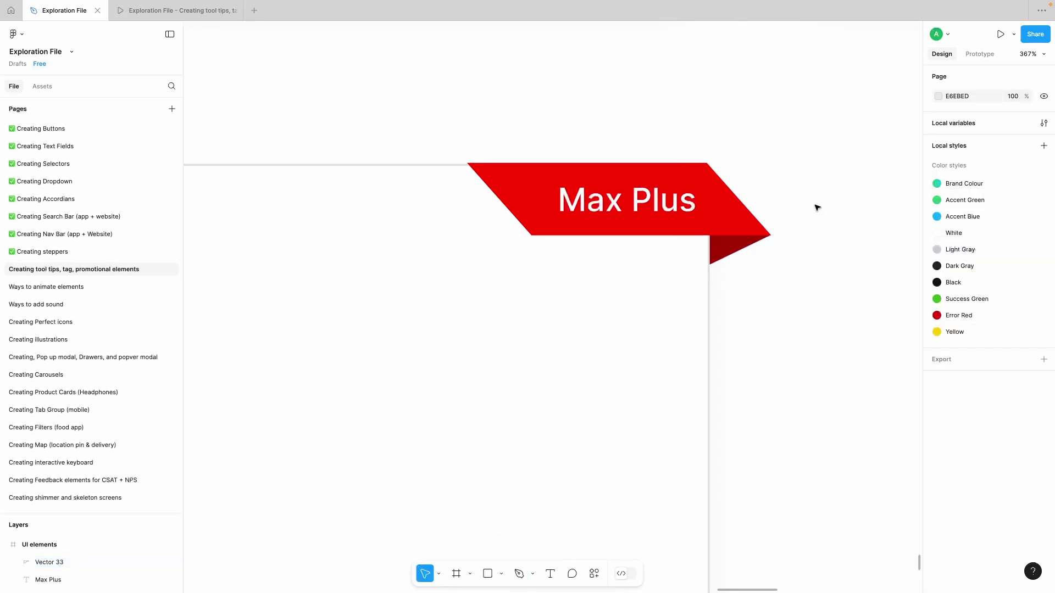
Step: Group the Max Plus text, its red parallelogram and the fold triangle, leaving the card out of the group
{"action": "scroll", "coordinate": [817, 208], "scroll_direction": "down", "scroll_amount": 5}
{"action": "scroll", "coordinate": [816, 209], "scroll_direction": "right", "scroll_amount": 1}
{"action": "left_click_drag", "start_coordinate": [760, 268], "coordinate": [673, 330]}
{"action": "left_click", "coordinate": [670, 334], "text": "shift"}
{"action": "key", "text": "super+g"}
{"action": "left_click", "coordinate": [803, 338]}
{"action": "scroll", "coordinate": [803, 337], "scroll_direction": "down", "scroll_amount": 5}
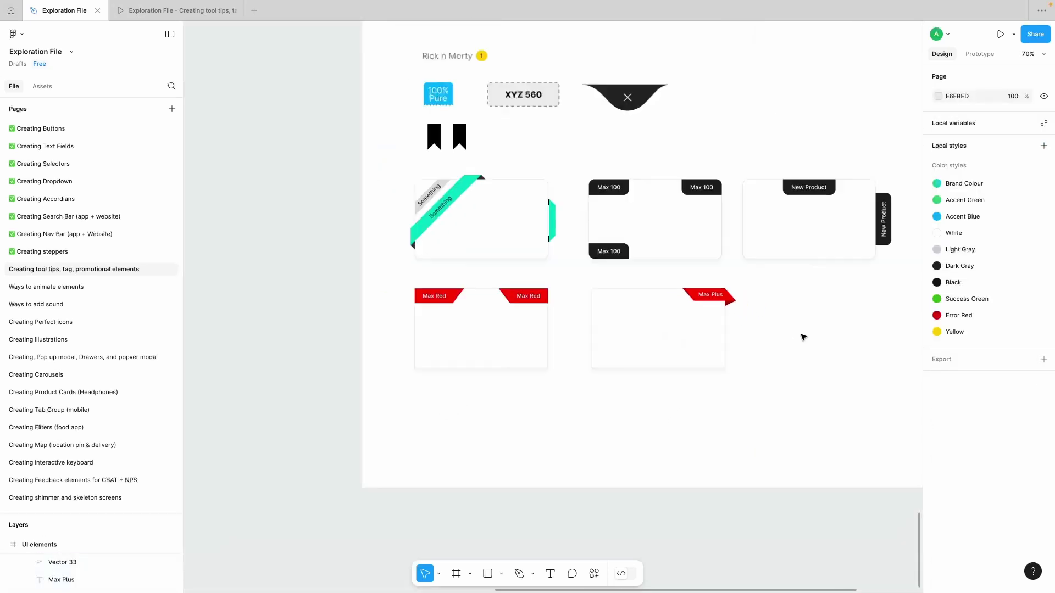
Step: Slide the Max Plus label group down along the card's right edge and return it to the card's top edge
{"action": "scroll", "coordinate": [803, 338], "scroll_direction": "up", "scroll_amount": 3}
{"action": "scroll", "coordinate": [690, 297], "scroll_direction": "up", "scroll_amount": 4}
{"action": "left_click", "coordinate": [680, 270]}
{"action": "key", "text": "shift+Down"}
{"action": "key", "text": "shift+Down"}
{"action": "key", "text": "shift+Down"}
{"action": "key", "text": "shift+Down"}
{"action": "key", "text": "shift+Down"}
{"action": "key", "text": "shift+Down"}
{"action": "key", "text": "shift+Down"}
{"action": "key", "text": "shift+Down"}
{"action": "key", "text": "shift+Down"}
{"action": "key", "text": "shift+Down"}
{"action": "key", "text": "shift+Down"}
{"action": "key", "text": "shift+Down"}
{"action": "key", "text": "shift+Down"}
{"action": "key", "text": "shift+Down"}
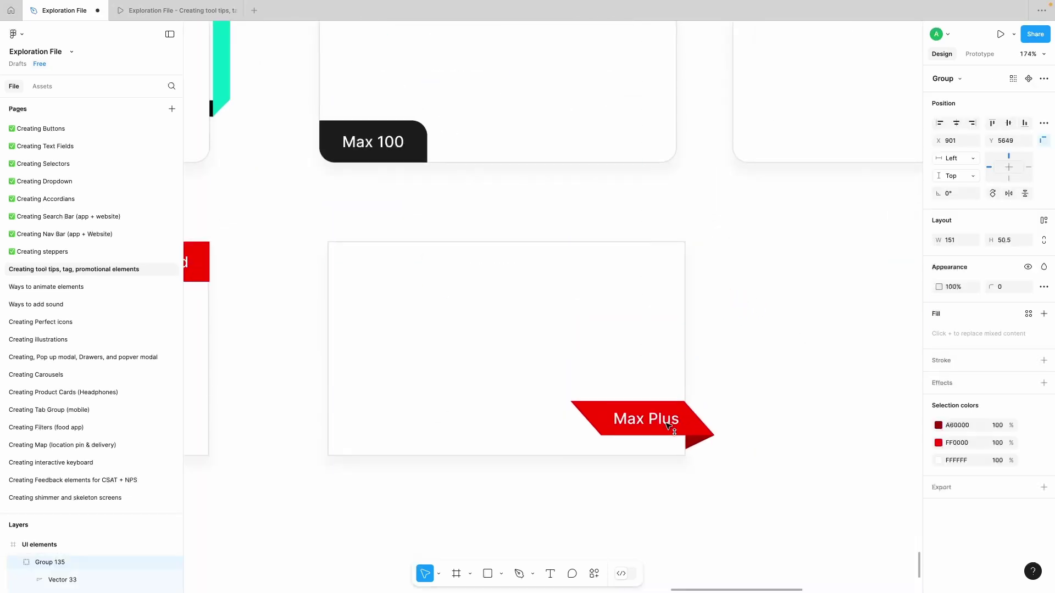
{"action": "left_click_drag", "start_coordinate": [666, 398], "coordinate": [665, 265]}
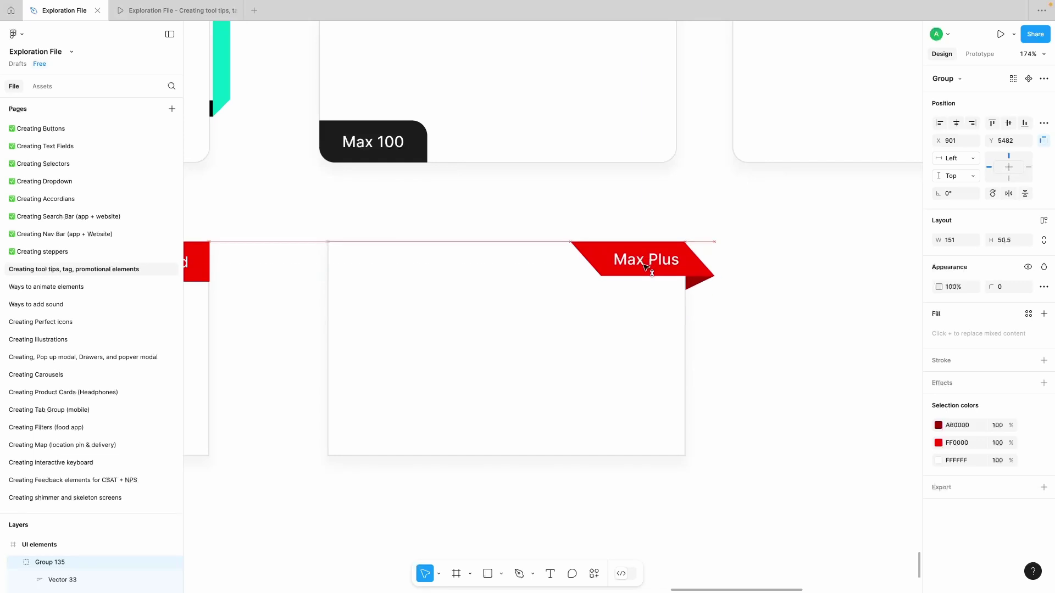
{"action": "key", "text": "Escape"}
{"action": "key", "text": "r"}
{"action": "scroll", "coordinate": [368, 324], "scroll_direction": "left", "scroll_amount": 2}
{"action": "scroll", "coordinate": [369, 325], "scroll_direction": "up", "scroll_amount": 3}
{"action": "left_click_drag", "start_coordinate": [388, 297], "coordinate": [445, 424]}
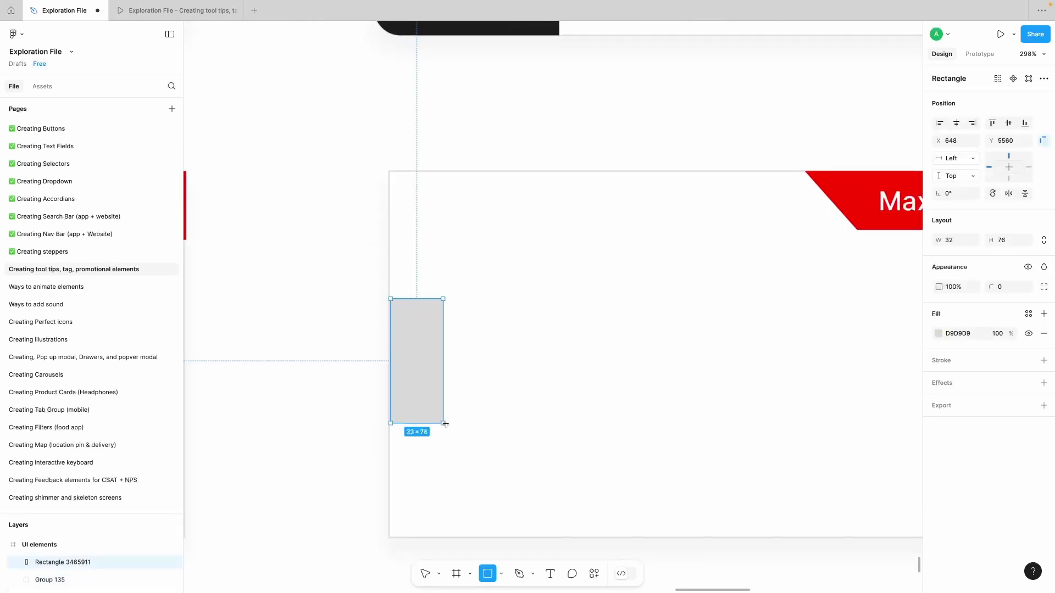
{"action": "scroll", "coordinate": [346, 427], "scroll_direction": "down", "scroll_amount": 5}
{"action": "scroll", "coordinate": [345, 434], "scroll_direction": "left", "scroll_amount": 1}
{"action": "left_click", "coordinate": [385, 393]}
{"action": "key", "text": "Delete"}
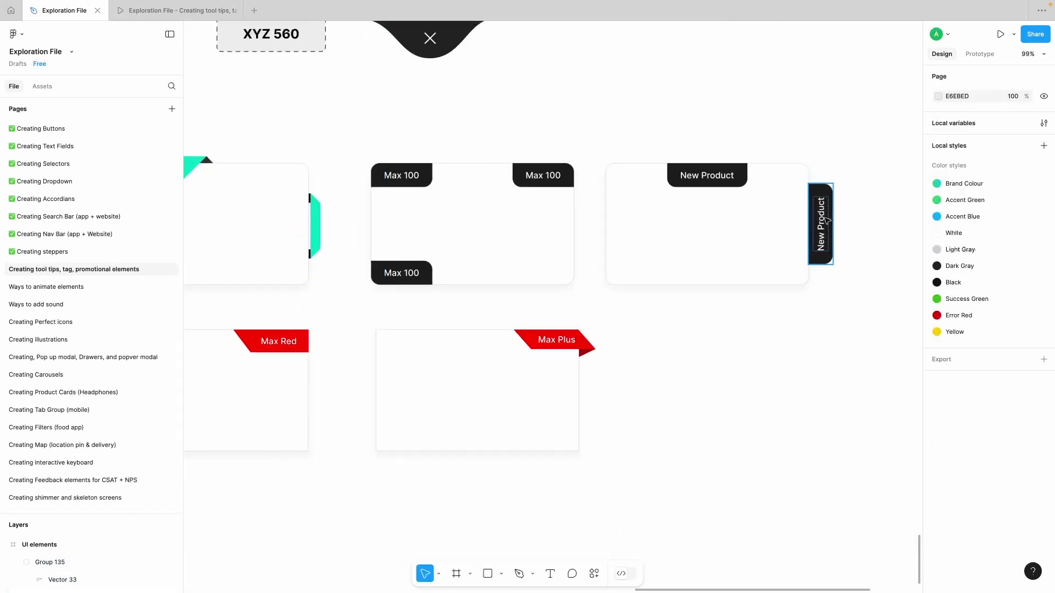
Step: Duplicate the vertical New Product label onto the Max Plus card's left edge and draw a 15 by 175 rectangle over its left side
{"action": "left_click_drag", "start_coordinate": [820, 224], "coordinate": [390, 386]}
{"action": "scroll", "coordinate": [385, 439], "scroll_direction": "up", "scroll_amount": 3}
{"action": "key", "text": "Escape"}
{"action": "left_click", "coordinate": [487, 573]}
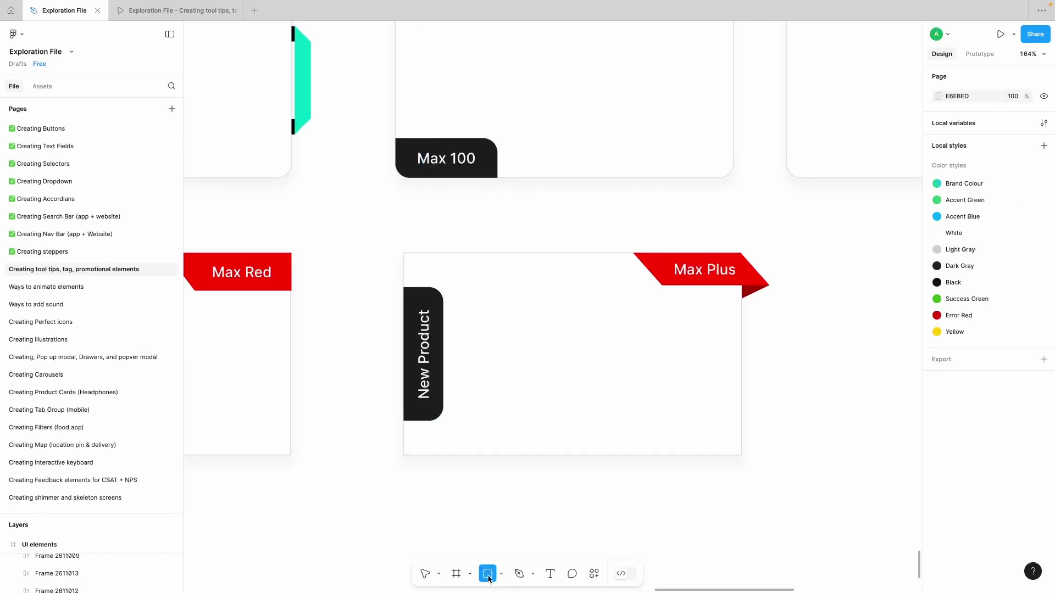
{"action": "left_click_drag", "start_coordinate": [403, 277], "coordinate": [417, 433]}
Step: Lighten the copied New Product label's fill to gray 656565
{"action": "left_click", "coordinate": [434, 413]}
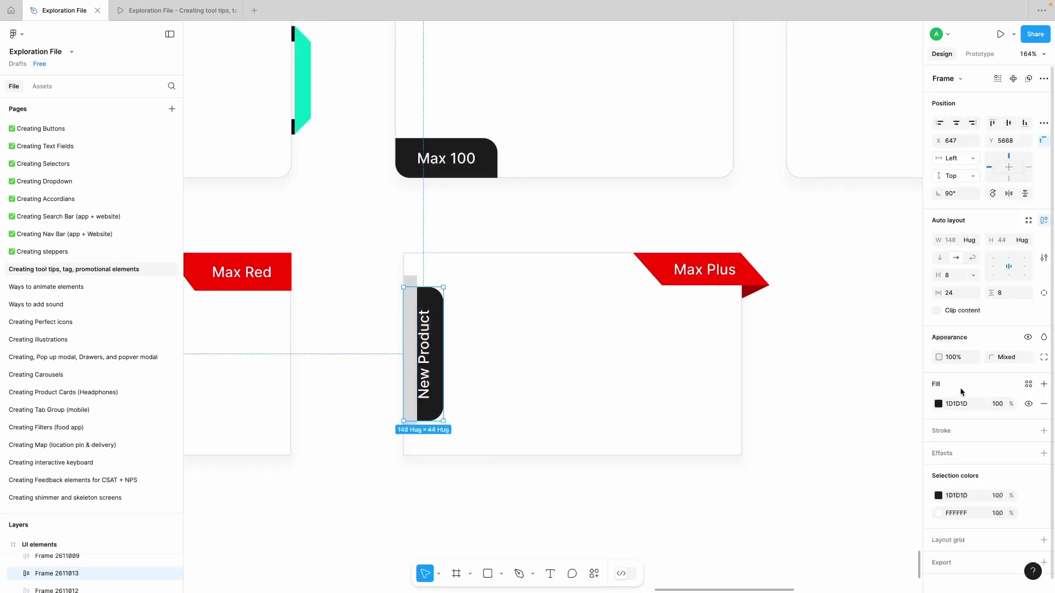
{"action": "left_click", "coordinate": [938, 404]}
{"action": "left_click_drag", "start_coordinate": [819, 404], "coordinate": [789, 396]}
Step: Fill the narrow rectangle with black 000000 and bring the New Product label in front of it
{"action": "left_click", "coordinate": [410, 409]}
{"action": "left_click", "coordinate": [938, 331]}
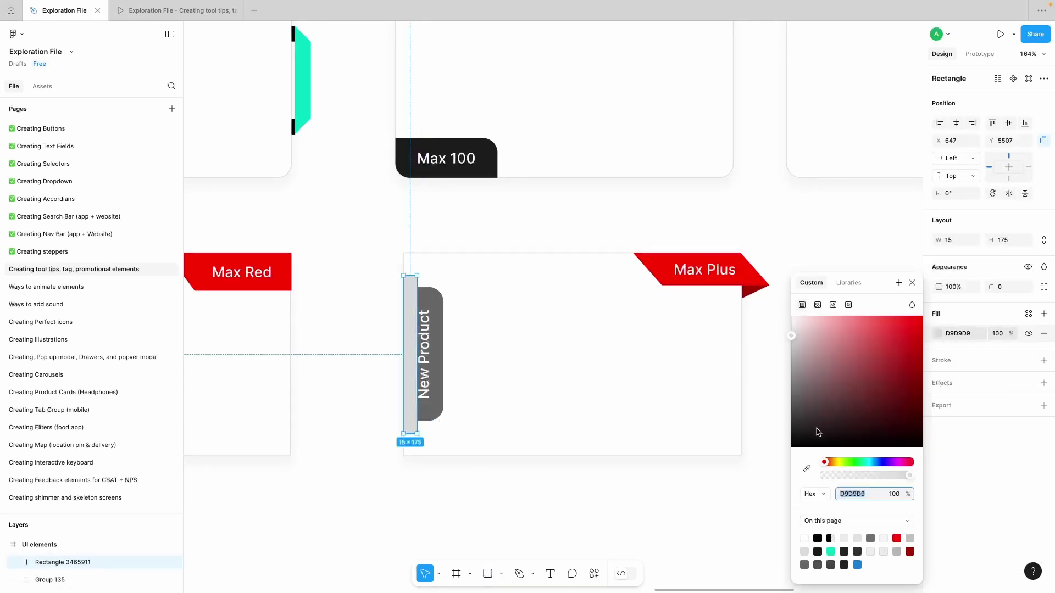
{"action": "left_click_drag", "start_coordinate": [817, 431], "coordinate": [788, 451]}
{"action": "left_click", "coordinate": [431, 396]}
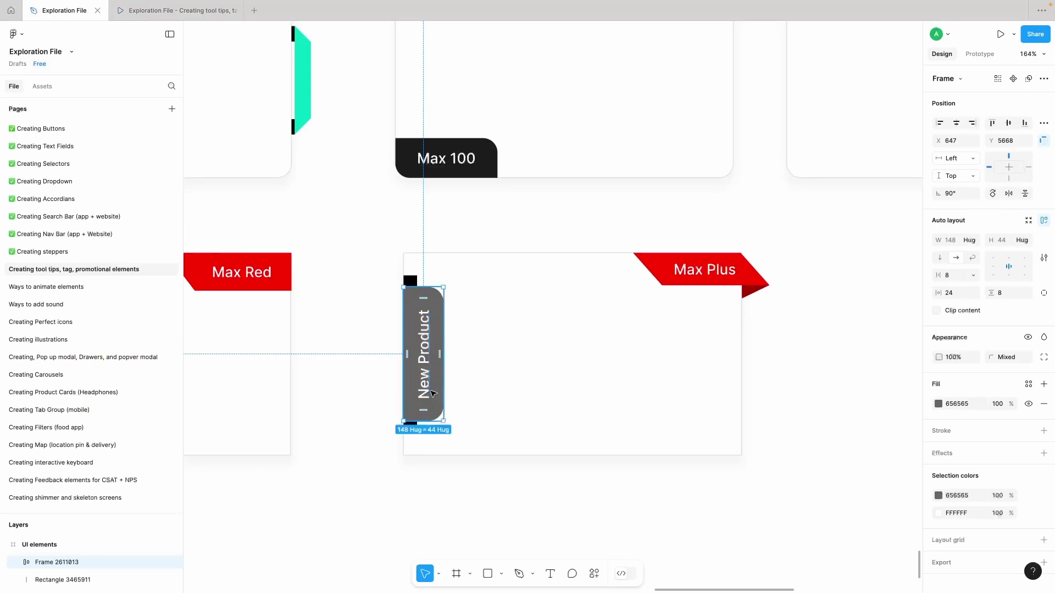
Step: Round the black strip's left corners, with radius 12 at the top and 16 at the bottom
{"action": "scroll", "coordinate": [416, 409], "scroll_direction": "up", "scroll_amount": 3}
{"action": "key", "text": "Escape"}
{"action": "left_click", "coordinate": [416, 408]}
{"action": "left_click", "coordinate": [433, 381], "text": "shift"}
{"action": "left_click", "coordinate": [256, 416]}
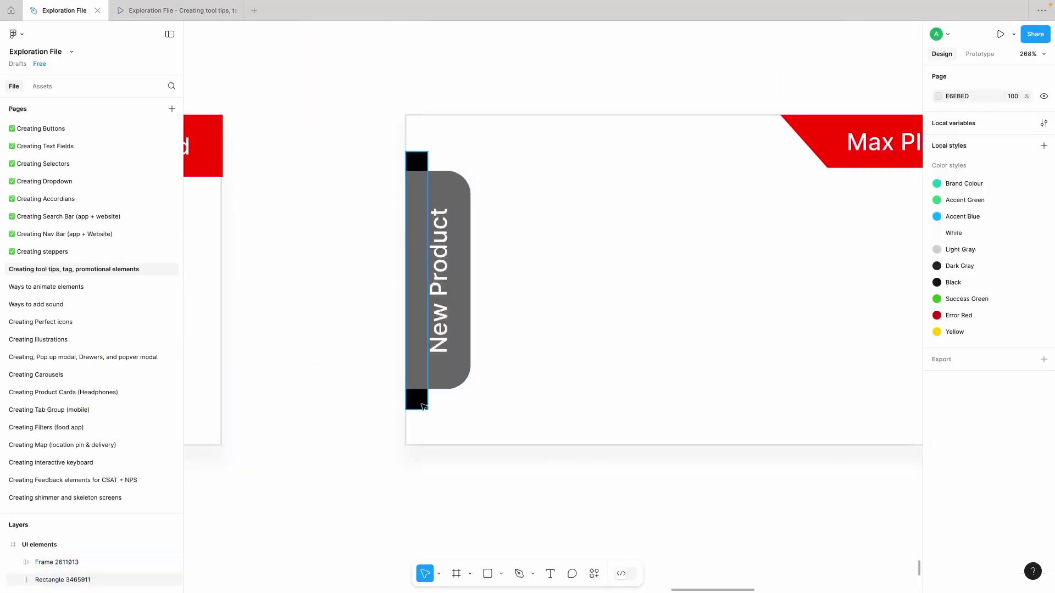
{"action": "left_click", "coordinate": [423, 403]}
{"action": "left_click", "coordinate": [1044, 287]}
{"action": "left_click", "coordinate": [833, 319]}
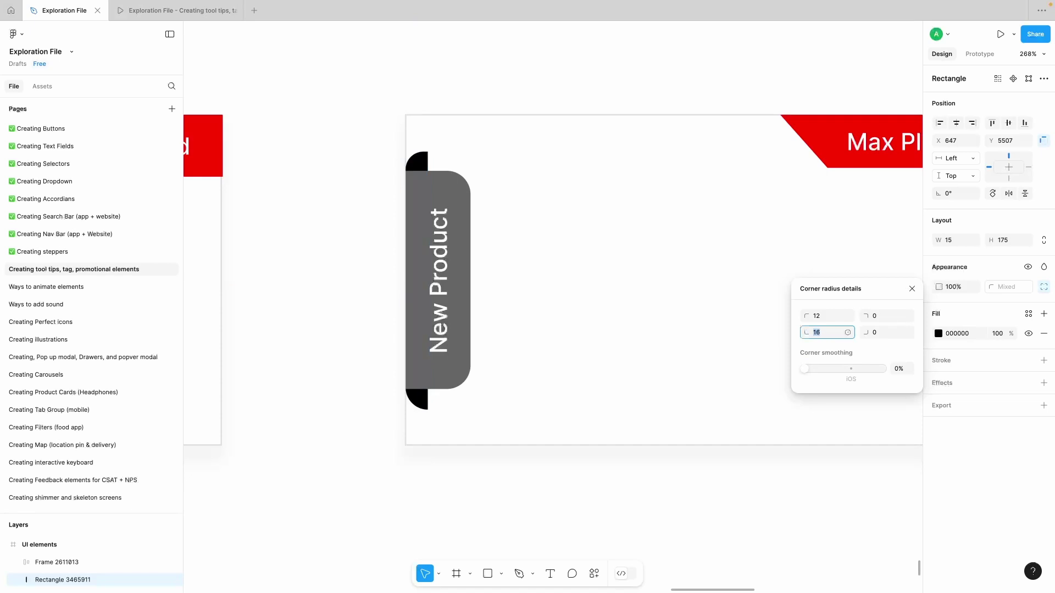
{"action": "left_click", "coordinate": [492, 493]}
Step: Set the New Product label's horizontal padding to 16 and center the label vertically along the black strip
{"action": "left_click", "coordinate": [443, 376]}
{"action": "left_click", "coordinate": [358, 392]}
{"action": "scroll", "coordinate": [358, 393], "scroll_direction": "up", "scroll_amount": 3}
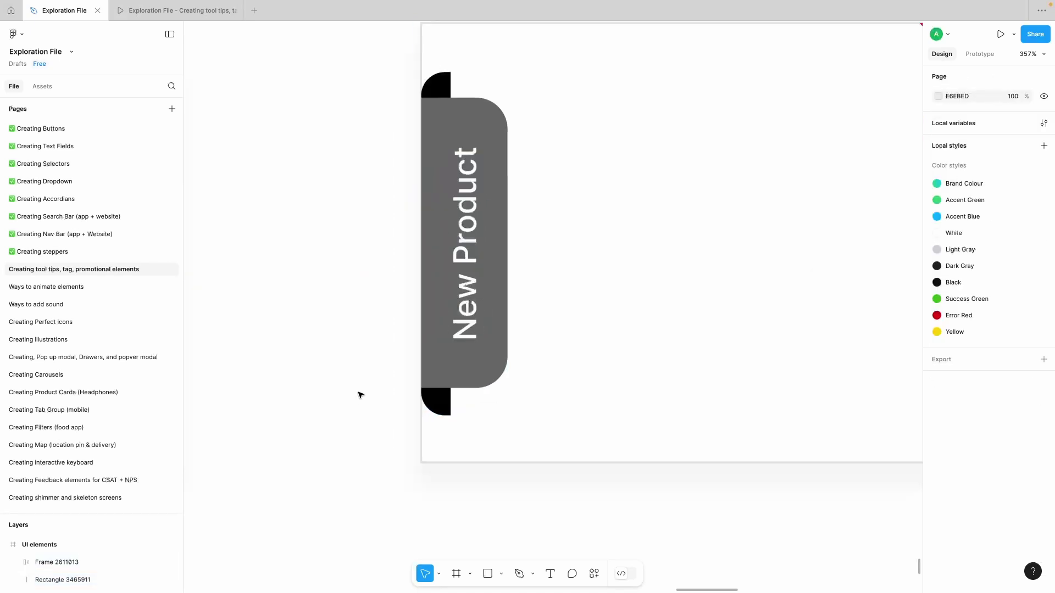
{"action": "left_click", "coordinate": [433, 383]}
{"action": "type", "text": "16"}
{"action": "key", "text": "Return"}
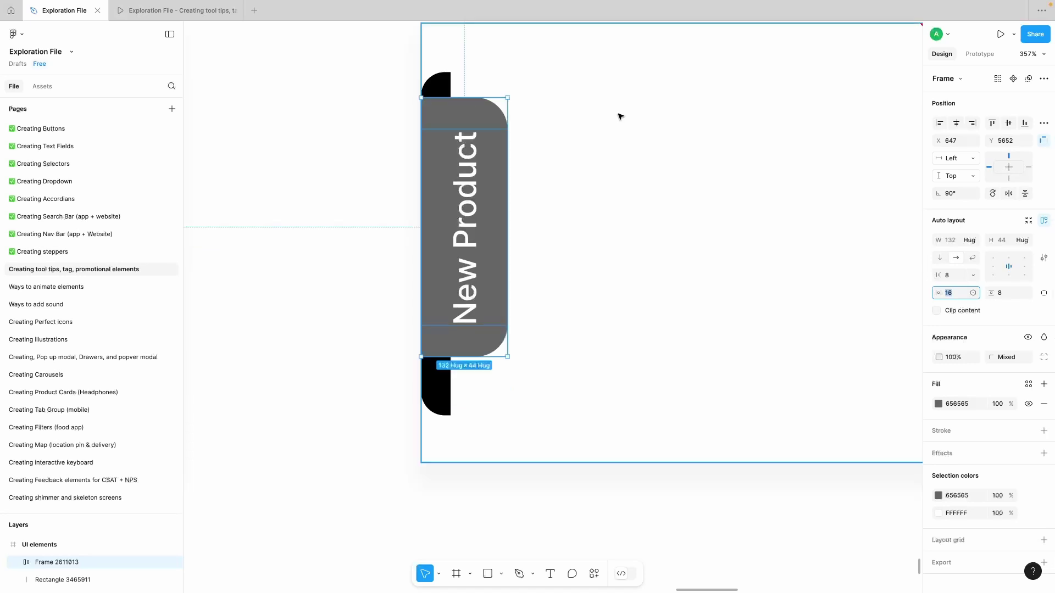
{"action": "left_click_drag", "start_coordinate": [464, 182], "coordinate": [463, 197]}
{"action": "left_click", "coordinate": [336, 237]}
{"action": "scroll", "coordinate": [336, 237], "scroll_direction": "up", "scroll_amount": 1}
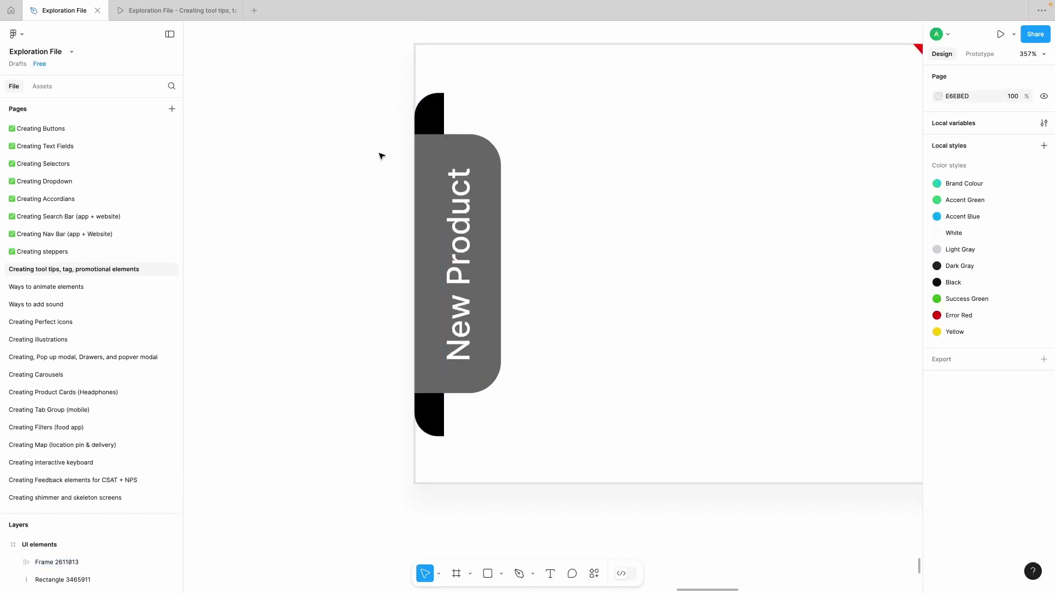
Step: Draw a closed curved shape about 27 by 17 with the Pen tool, joining the strip's left edge to the label's top
{"action": "scroll", "coordinate": [422, 148], "scroll_direction": "up", "scroll_amount": 5}
{"action": "left_click", "coordinate": [415, 142]}
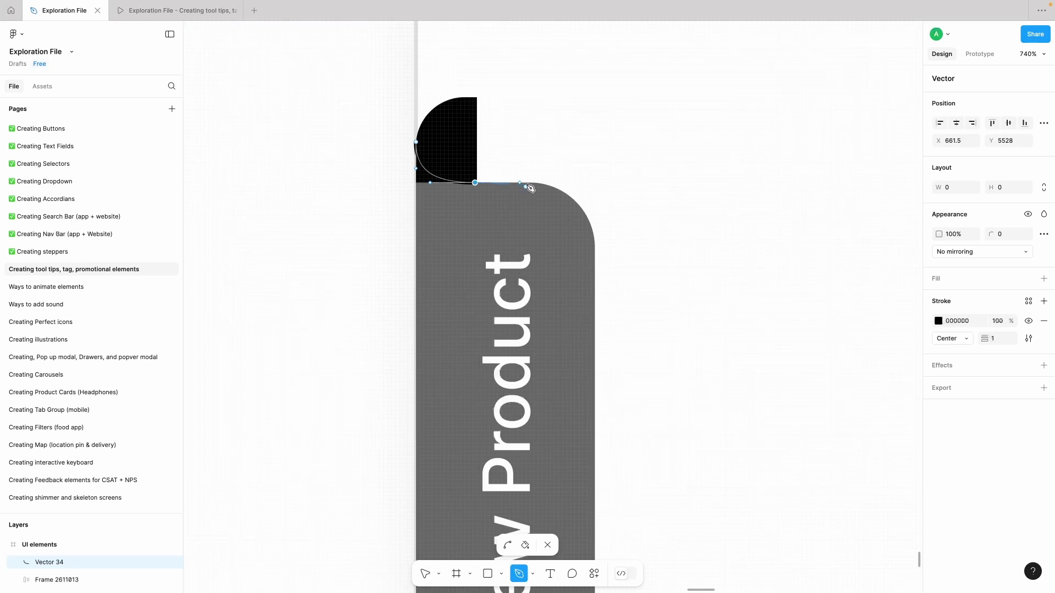
{"action": "left_click", "coordinate": [416, 142]}
{"action": "key", "text": "Escape"}
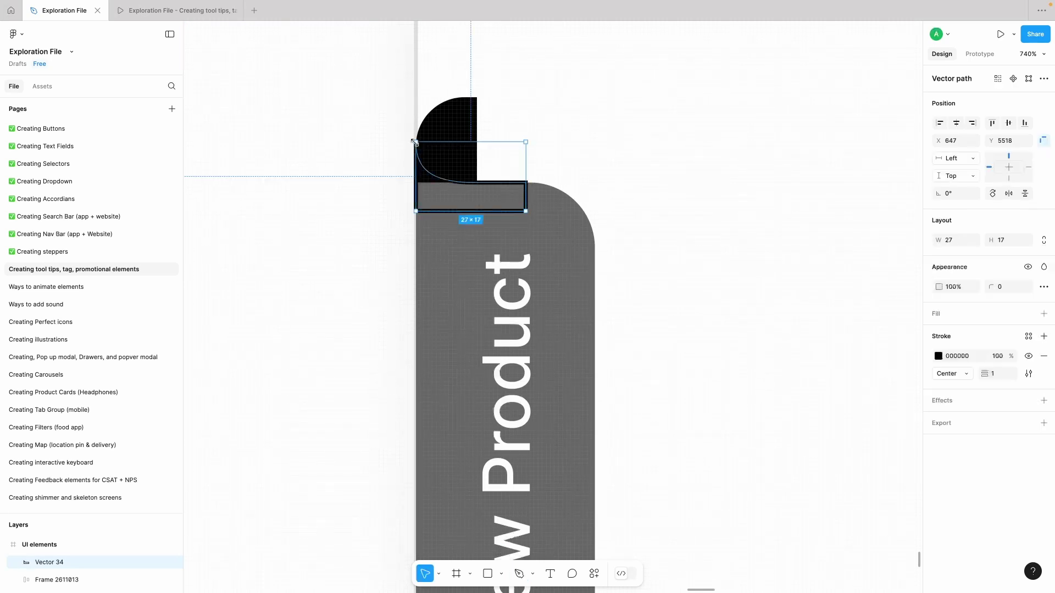
Step: Remove the curved shape's stroke and fill it with the label's gray 656565
{"action": "left_click", "coordinate": [1043, 356]}
{"action": "left_click", "coordinate": [1044, 313]}
{"action": "left_click", "coordinate": [939, 333]}
{"action": "key", "text": "i"}
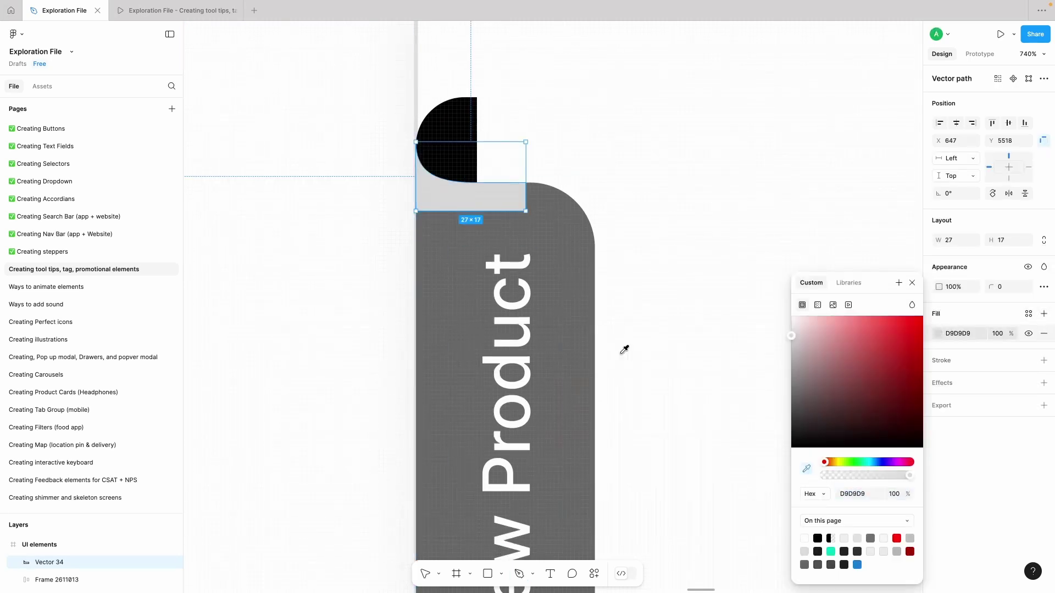
{"action": "left_click", "coordinate": [574, 353]}
{"action": "left_click", "coordinate": [618, 104]}
Step: Duplicate the curved shape to the lower end of the New Product label and flip the copy vertically
{"action": "scroll", "coordinate": [612, 95], "scroll_direction": "down", "scroll_amount": 5}
{"action": "left_click", "coordinate": [537, 130]}
{"action": "left_click_drag", "start_coordinate": [527, 126], "coordinate": [532, 221]}
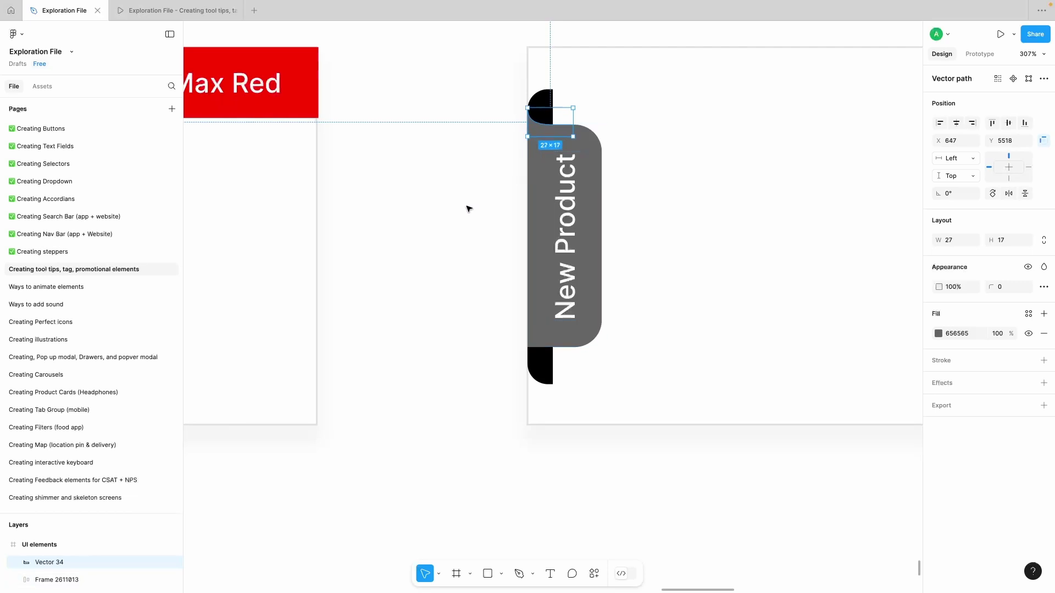
{"action": "right_click", "coordinate": [555, 364]}
{"action": "left_click_drag", "start_coordinate": [555, 363], "coordinate": [529, 441]}
{"action": "left_click", "coordinate": [596, 543]}
Step: Nudge the flipped curved shape up until its curved edge meets the label's bottom edge
{"action": "scroll", "coordinate": [546, 335], "scroll_direction": "up", "scroll_amount": 5}
{"action": "key", "text": "super+z"}
{"action": "left_click_drag", "start_coordinate": [572, 390], "coordinate": [570, 365]}
{"action": "key", "text": "super+z"}
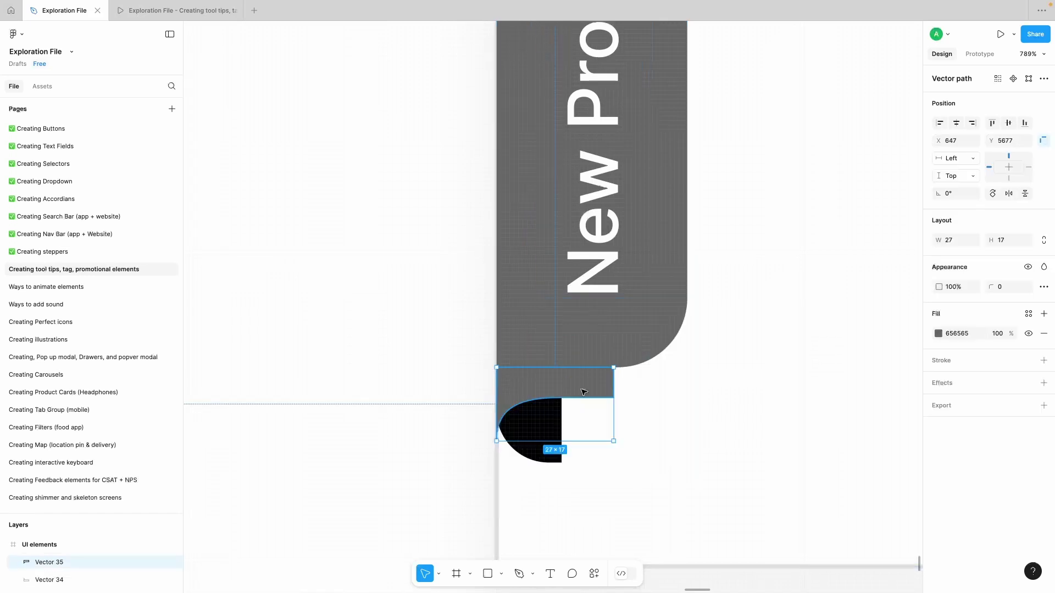
{"action": "key", "text": "Up"}
{"action": "key", "text": "Up"}
{"action": "key", "text": "Up"}
{"action": "key", "text": "Up"}
{"action": "key", "text": "Up"}
{"action": "key", "text": "Up"}
{"action": "key", "text": "Up"}
{"action": "left_click", "coordinate": [541, 437]}
{"action": "scroll", "coordinate": [435, 409], "scroll_direction": "down", "scroll_amount": 5}
{"action": "left_click", "coordinate": [436, 409]}
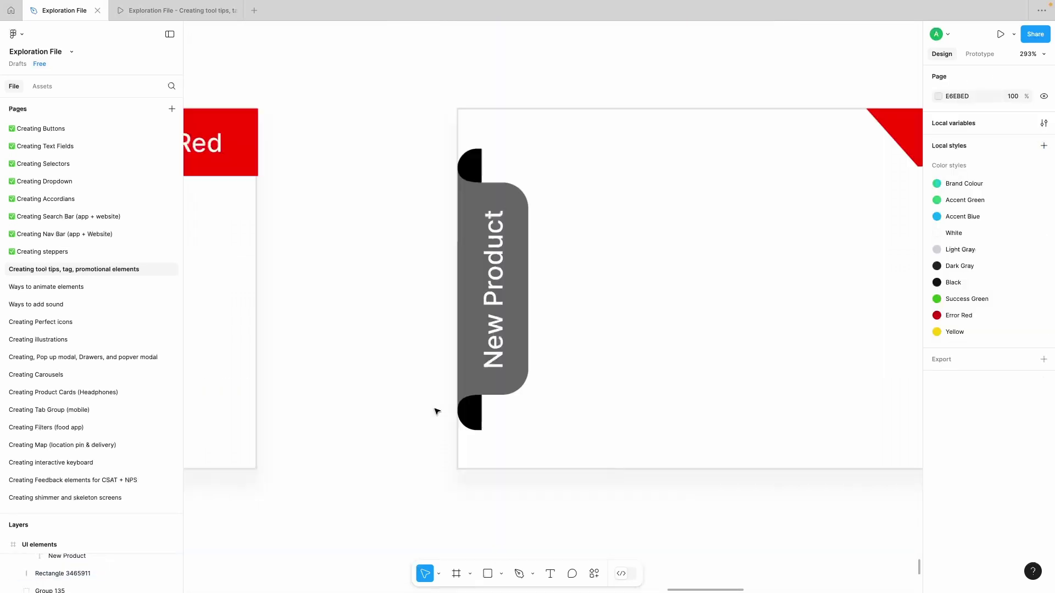
Step: Group the New Product label, black strip and curved shapes, and move the group left to X 632 so it wraps the card's edge
{"action": "left_click_drag", "start_coordinate": [431, 136], "coordinate": [513, 438]}
{"action": "key", "text": "ctrl+g"}
{"action": "left_click_drag", "start_coordinate": [505, 278], "coordinate": [471, 258]}
{"action": "left_click", "coordinate": [377, 309]}
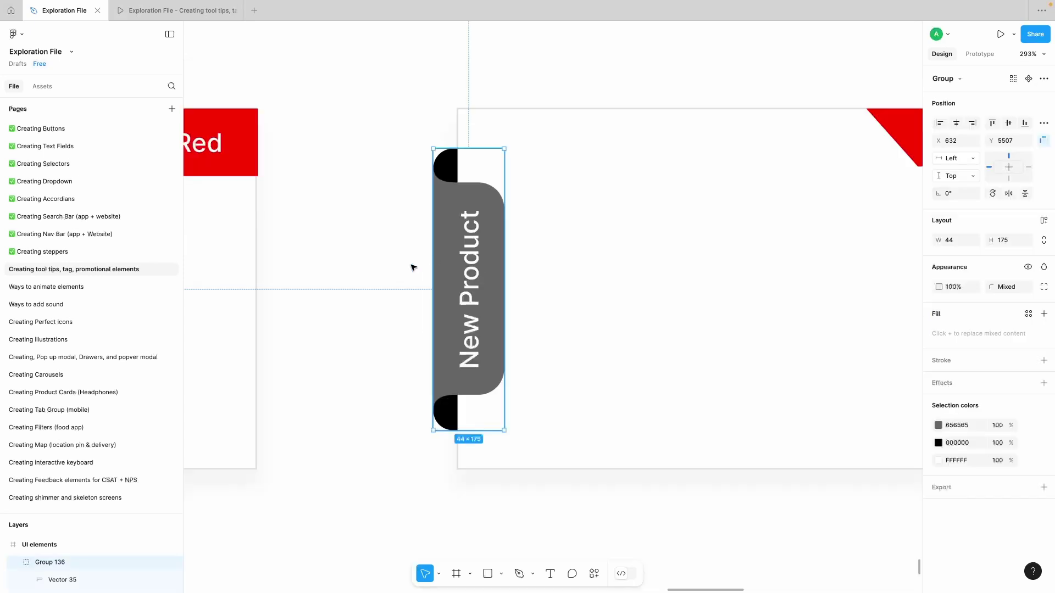
{"action": "left_click", "coordinate": [376, 310]}
Step: Look over the finished New Product edge ribbon and the other promotional elements in the frame
{"action": "scroll", "coordinate": [377, 310], "scroll_direction": "down", "scroll_amount": 2}
{"action": "scroll", "coordinate": [376, 310], "scroll_direction": "down", "scroll_amount": 4}
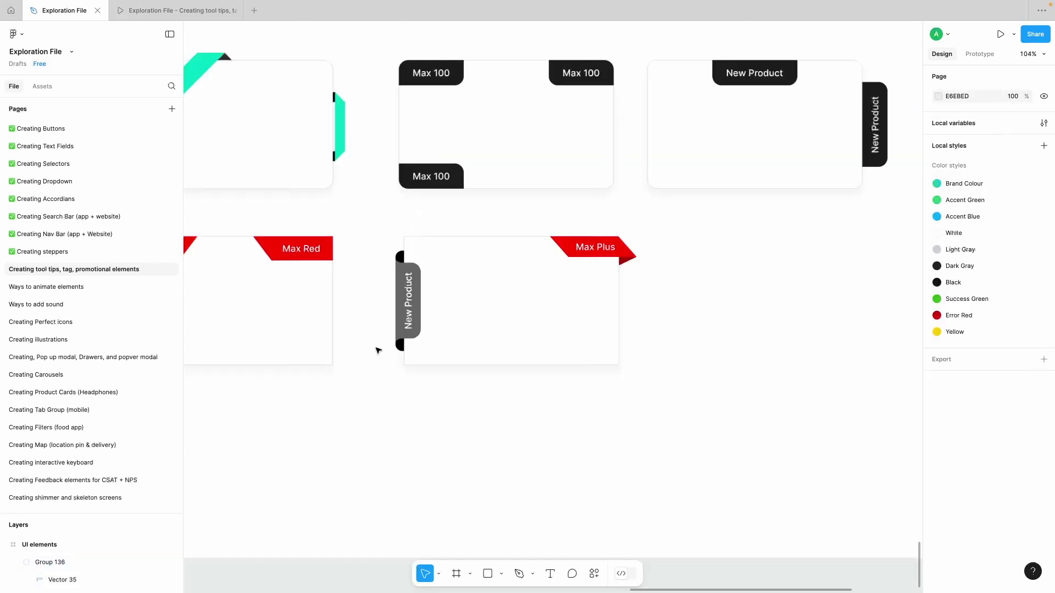
{"action": "scroll", "coordinate": [395, 341], "scroll_direction": "up", "scroll_amount": 3}
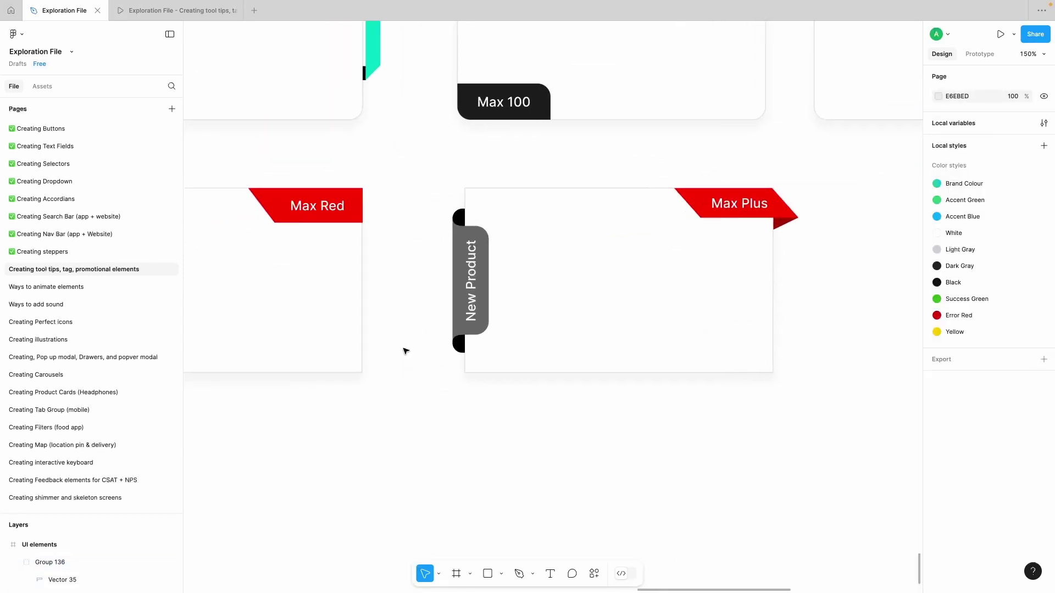
{"action": "scroll", "coordinate": [411, 406], "scroll_direction": "down", "scroll_amount": 5}
{"action": "scroll", "coordinate": [411, 406], "scroll_direction": "up", "scroll_amount": 4}
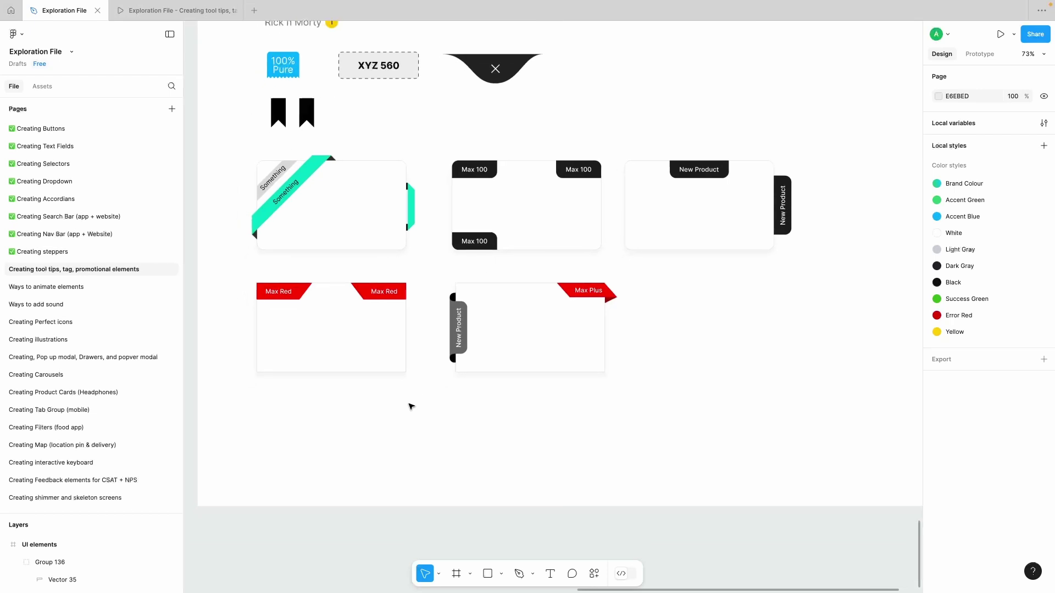
{"action": "scroll", "coordinate": [411, 406], "scroll_direction": "up", "scroll_amount": 1}
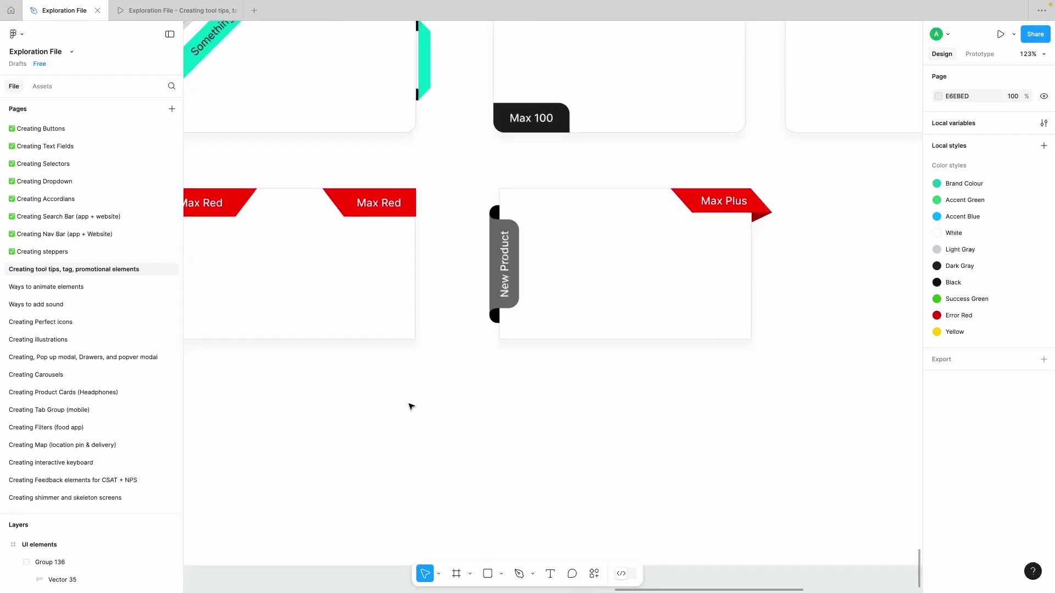
{"action": "scroll", "coordinate": [430, 400], "scroll_direction": "down", "scroll_amount": 5}
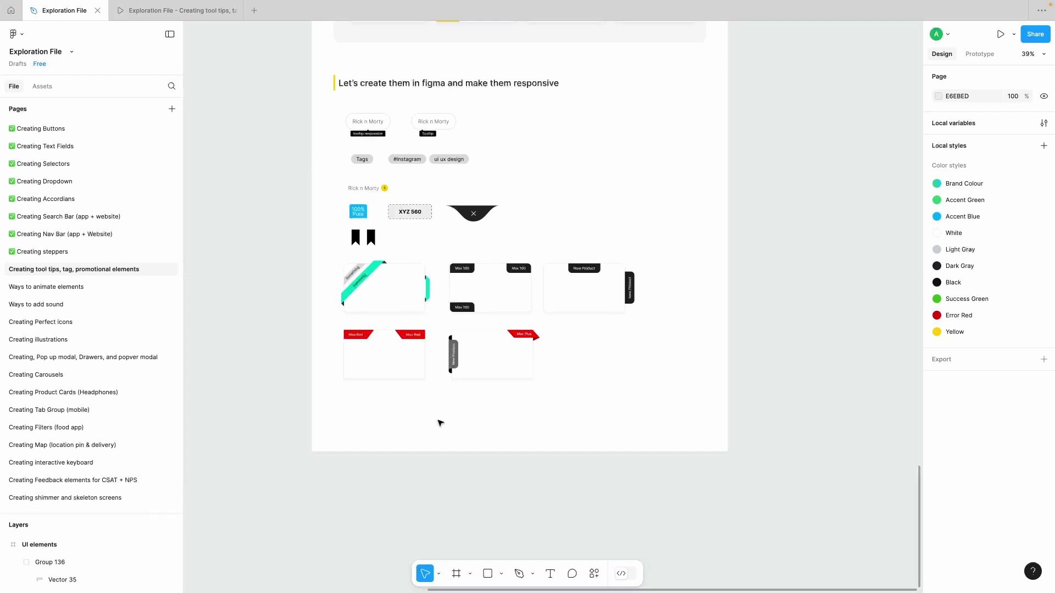
{"action": "scroll", "coordinate": [436, 425], "scroll_direction": "up", "scroll_amount": 5}
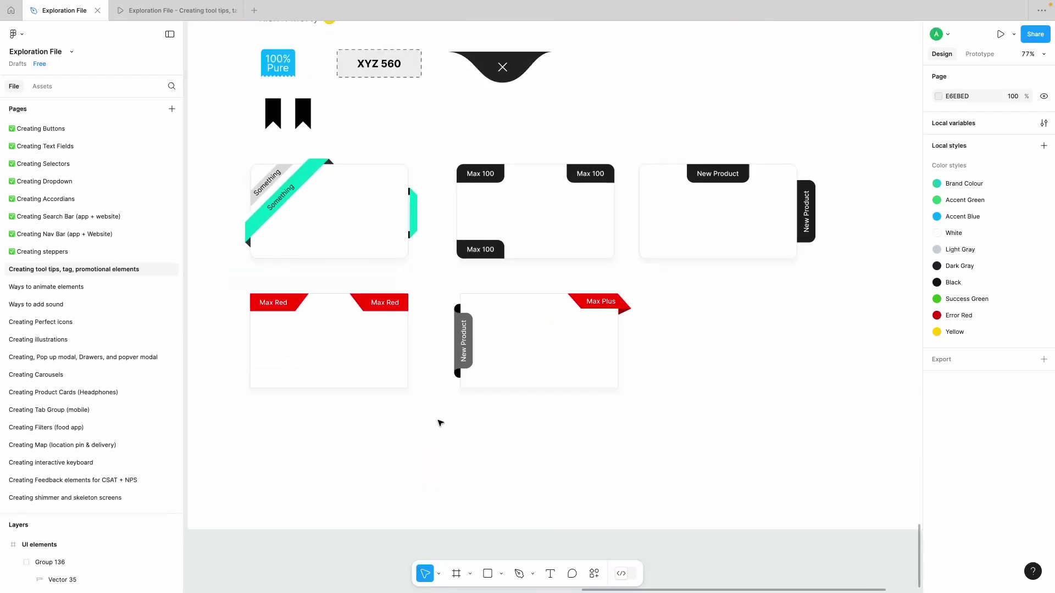
{"action": "scroll", "coordinate": [439, 423], "scroll_direction": "up", "scroll_amount": 2}
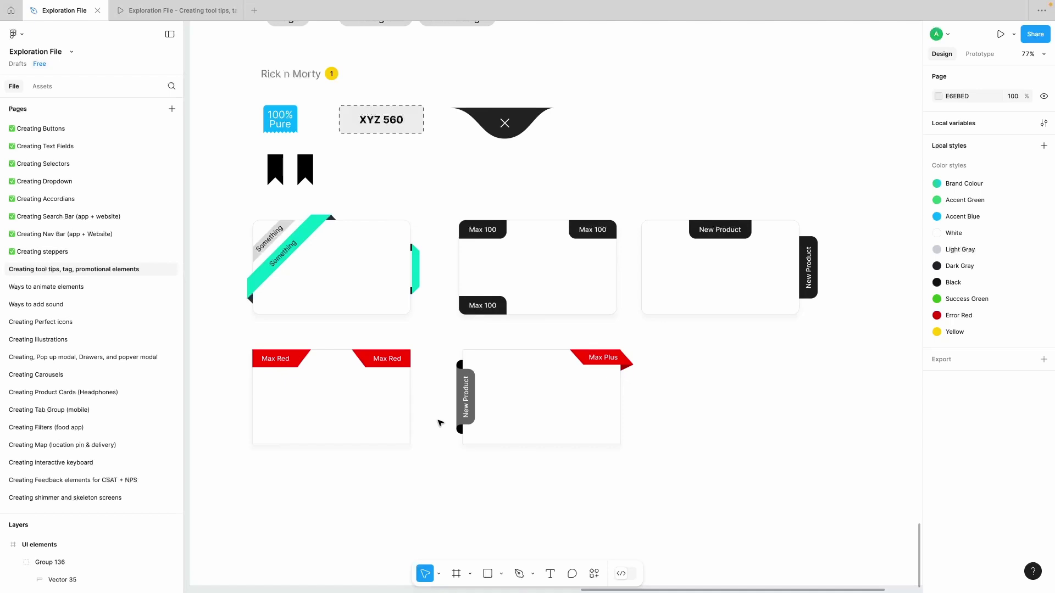